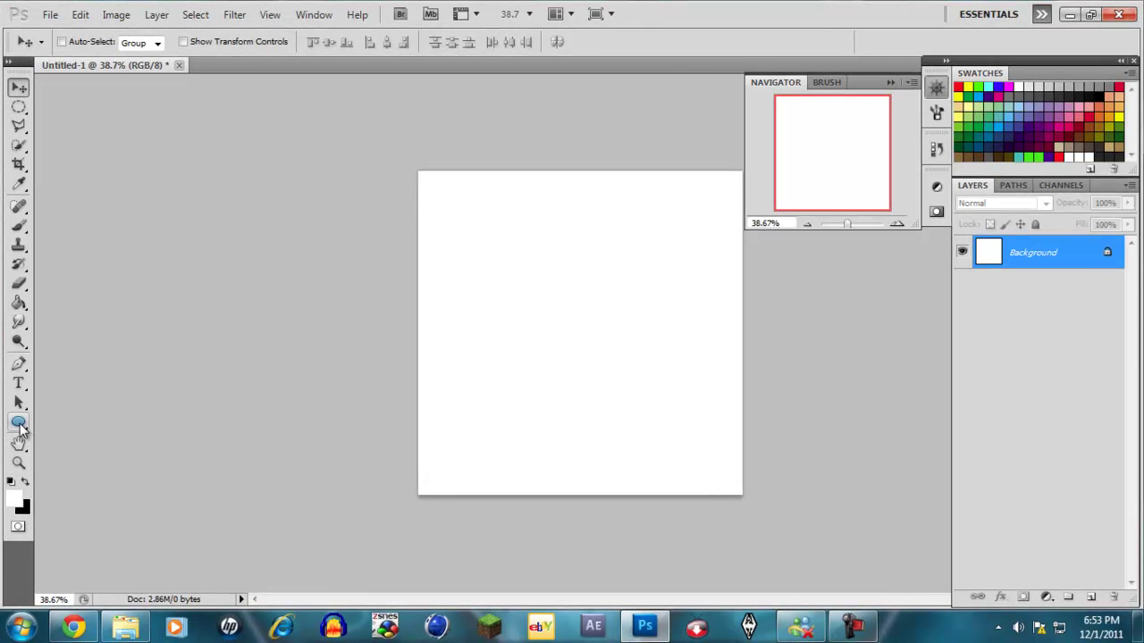
Draw a large ellipse shape as a circle filled with grey #b3b3b3 and centre it on the white canvas.
{"action": "left_click", "coordinate": [19, 425]}
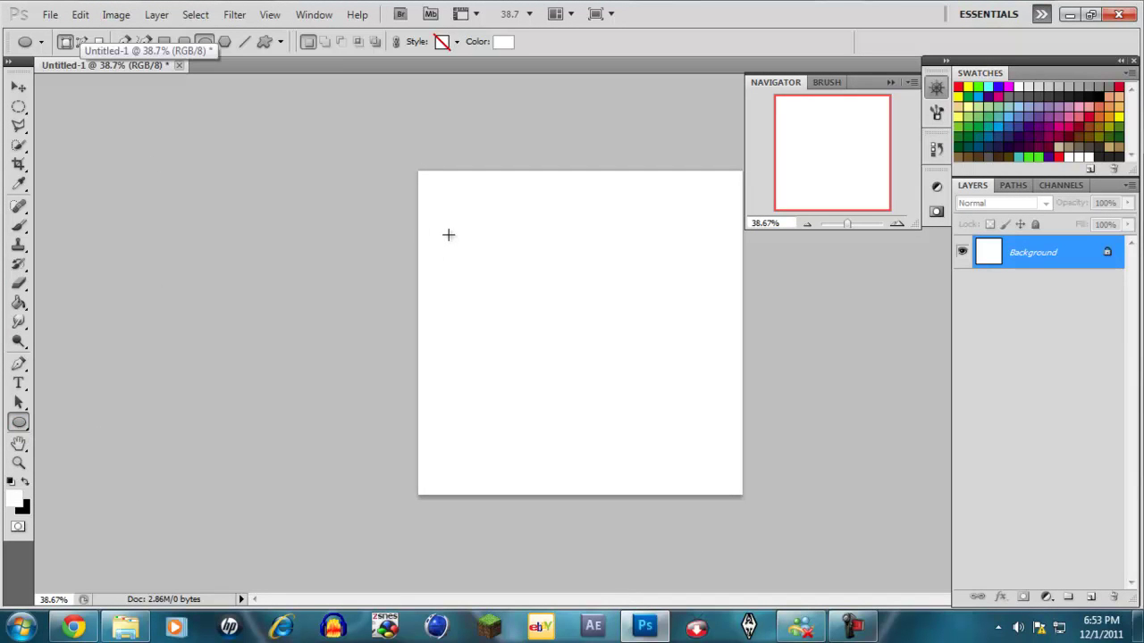
{"action": "left_click_drag", "start_coordinate": [487, 269], "coordinate": [708, 499]}
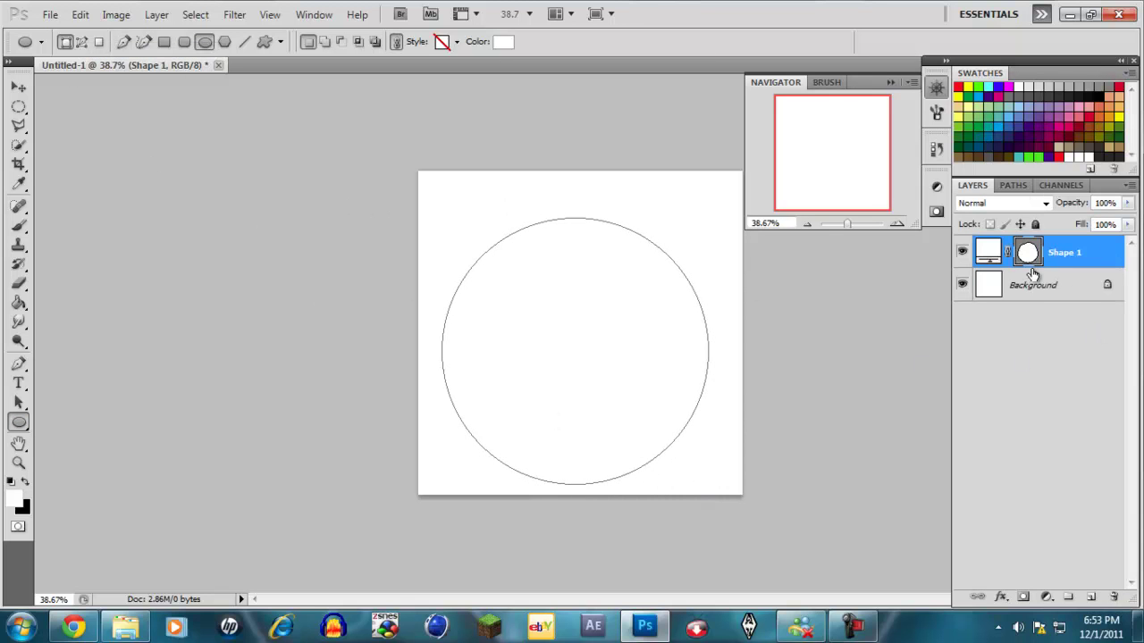
{"action": "double_click", "coordinate": [989, 253]}
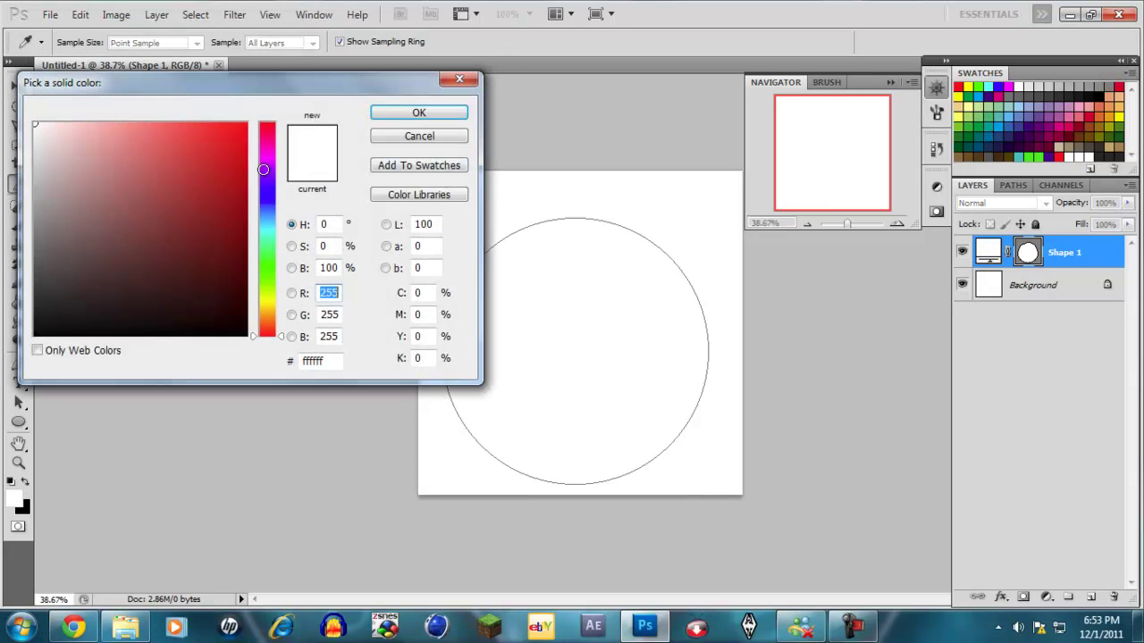
{"action": "left_click_drag", "start_coordinate": [7, 219], "coordinate": [16, 191]}
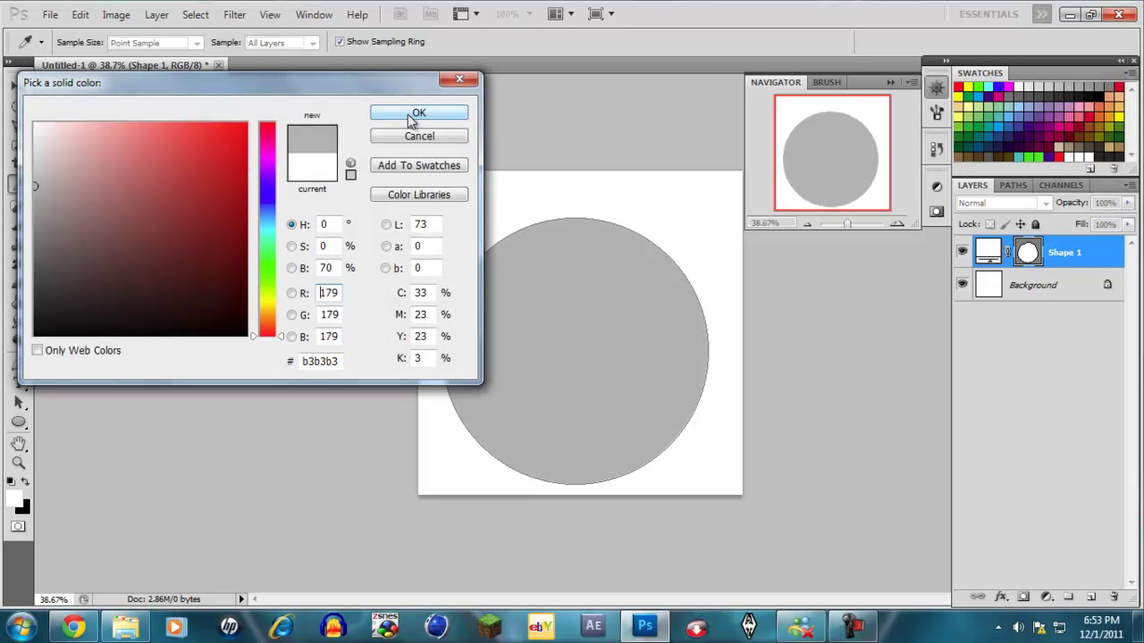
{"action": "left_click", "coordinate": [398, 111]}
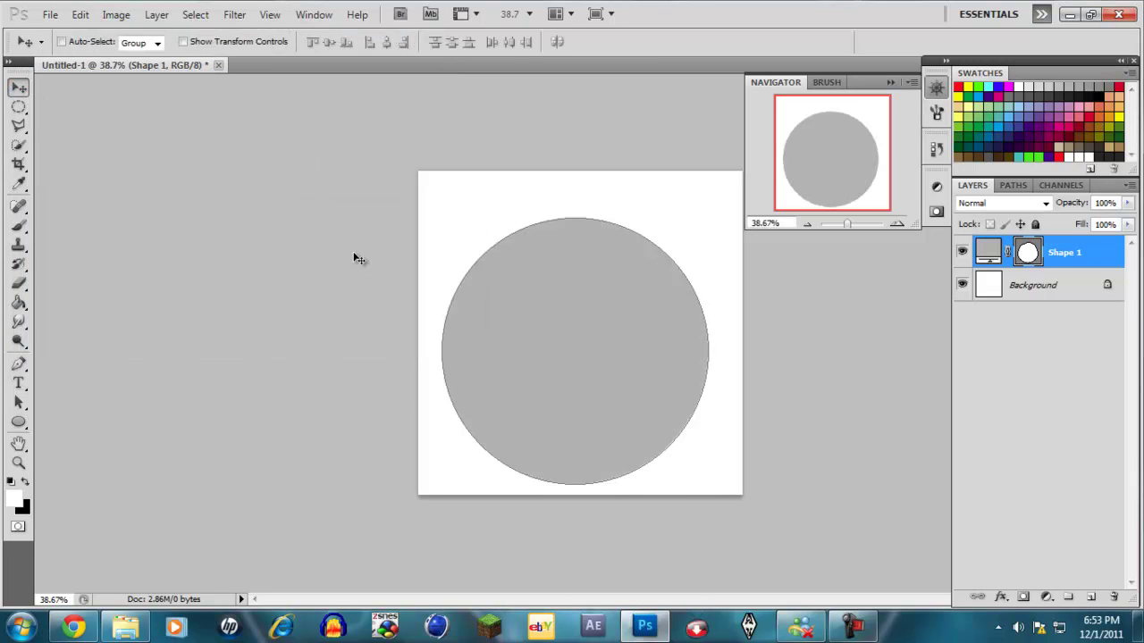
{"action": "left_click_drag", "start_coordinate": [561, 340], "coordinate": [566, 321]}
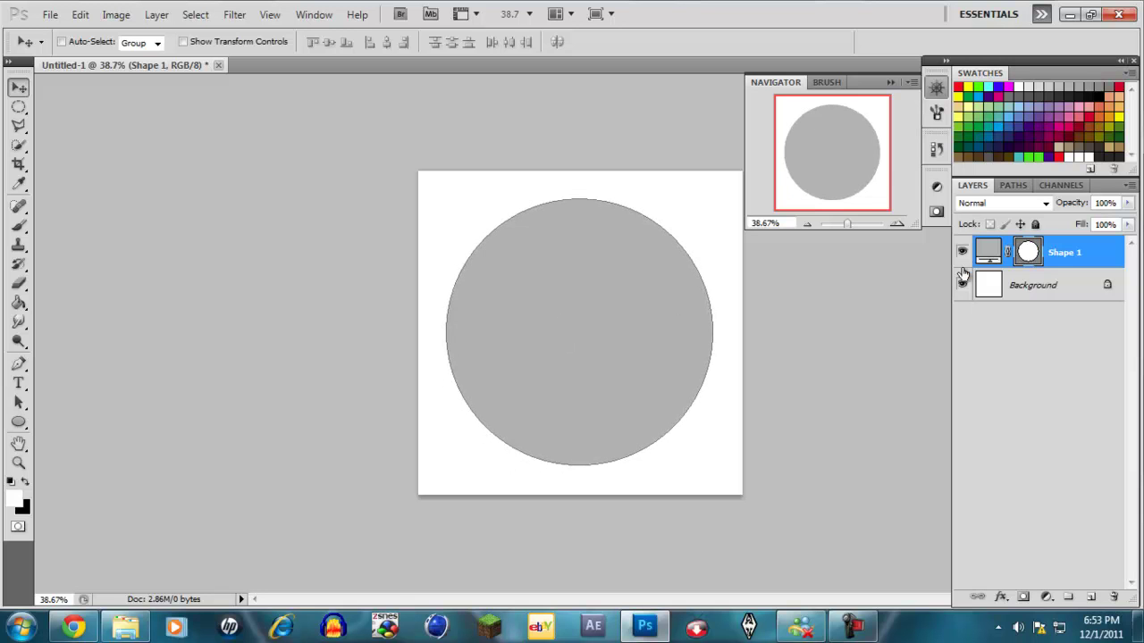
Add a Bevel and Emboss style to the circle layer with a depth of 1000% and a size of 57 px.
{"action": "right_click", "coordinate": [1063, 253]}
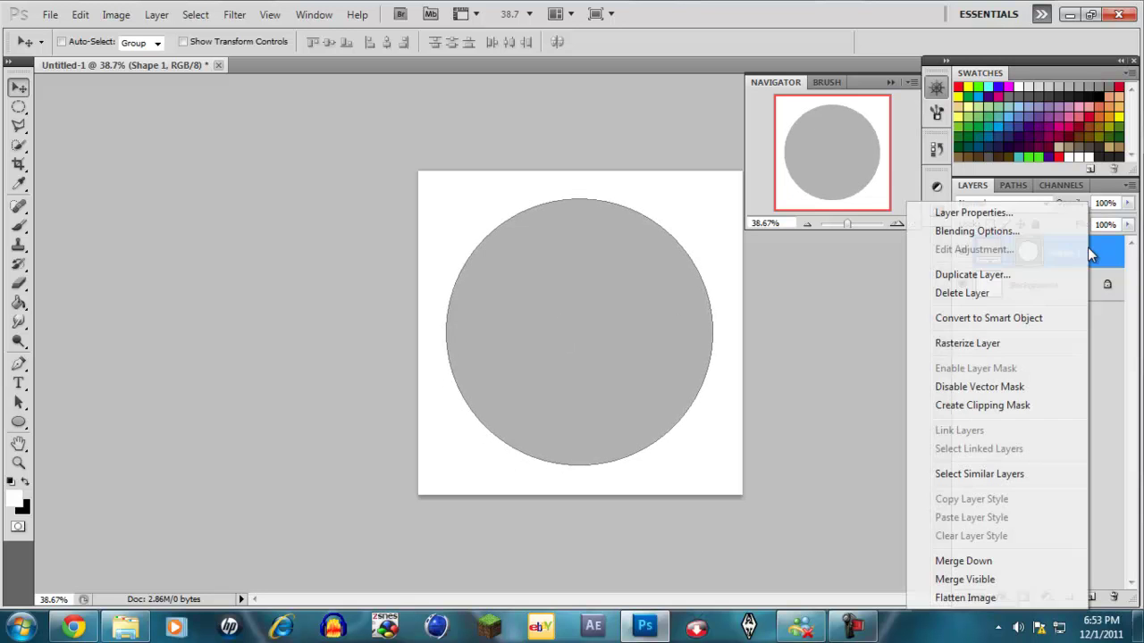
{"action": "left_click", "coordinate": [996, 236]}
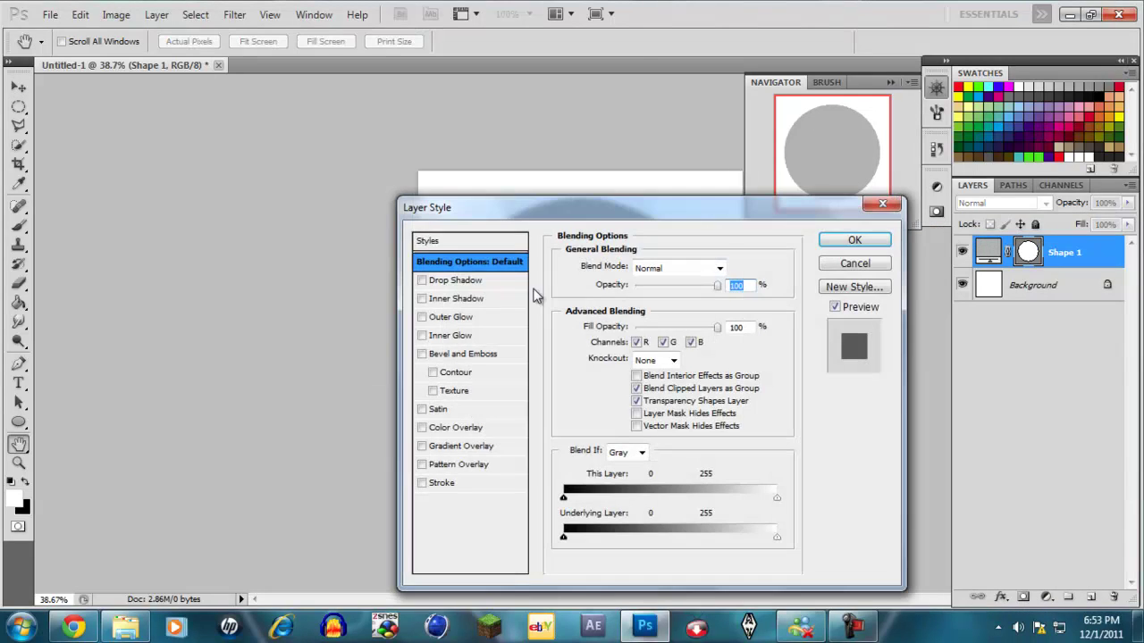
{"action": "left_click_drag", "start_coordinate": [511, 213], "coordinate": [694, 195]}
{"action": "left_click", "coordinate": [609, 336]}
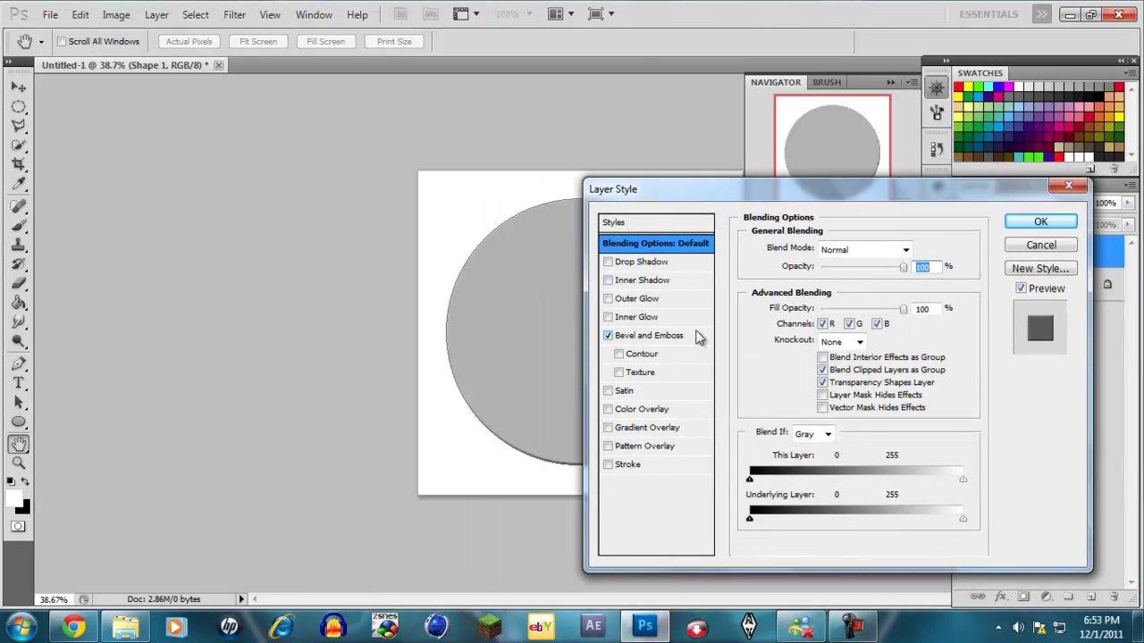
{"action": "left_click", "coordinate": [627, 336]}
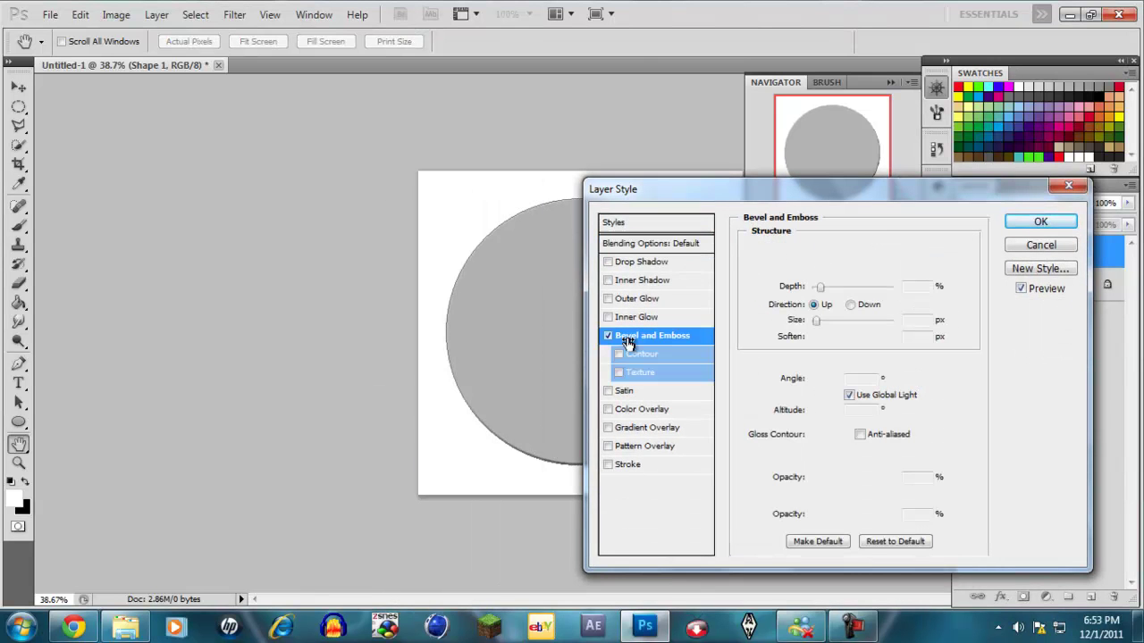
{"action": "left_click_drag", "start_coordinate": [837, 288], "coordinate": [958, 292]}
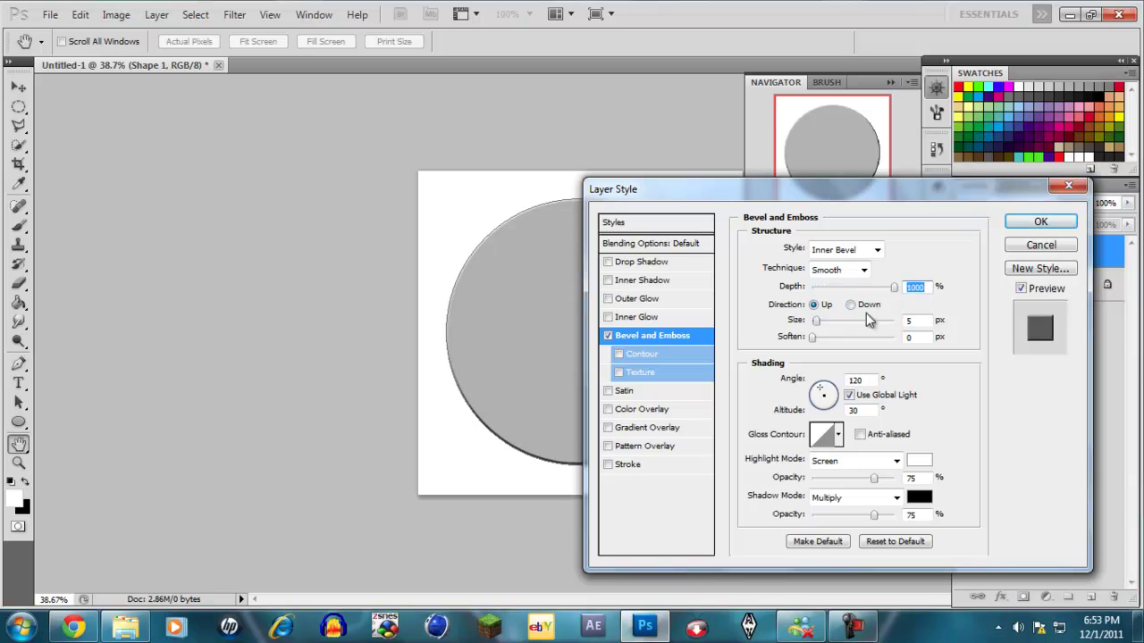
{"action": "mouse_move", "coordinate": [818, 329]}
{"action": "left_mouse_down"}
{"action": "mouse_move", "coordinate": [849, 330]}
{"action": "mouse_move", "coordinate": [838, 331]}
{"action": "left_mouse_up"}
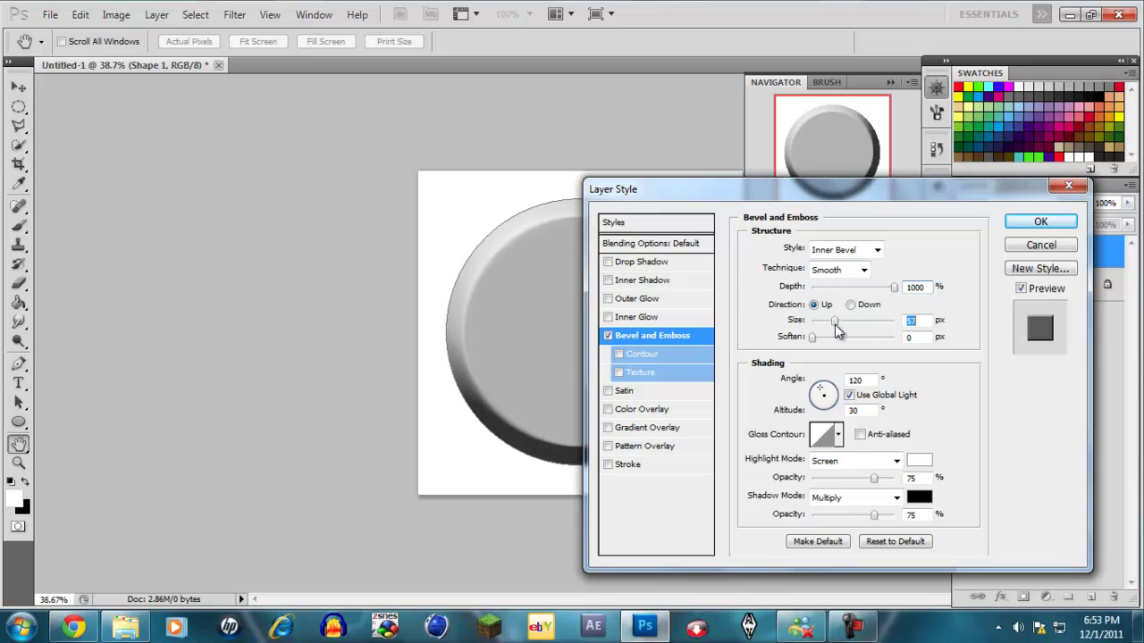
Set the bevel's gloss contour to the preset with two tall peaks.
{"action": "mouse_move", "coordinate": [701, 195]}
{"action": "left_mouse_down"}
{"action": "mouse_move", "coordinate": [801, 341]}
{"action": "mouse_move", "coordinate": [764, 379]}
{"action": "mouse_move", "coordinate": [780, 201]}
{"action": "mouse_move", "coordinate": [798, 171]}
{"action": "mouse_move", "coordinate": [787, 182]}
{"action": "left_mouse_up"}
{"action": "left_click", "coordinate": [929, 426]}
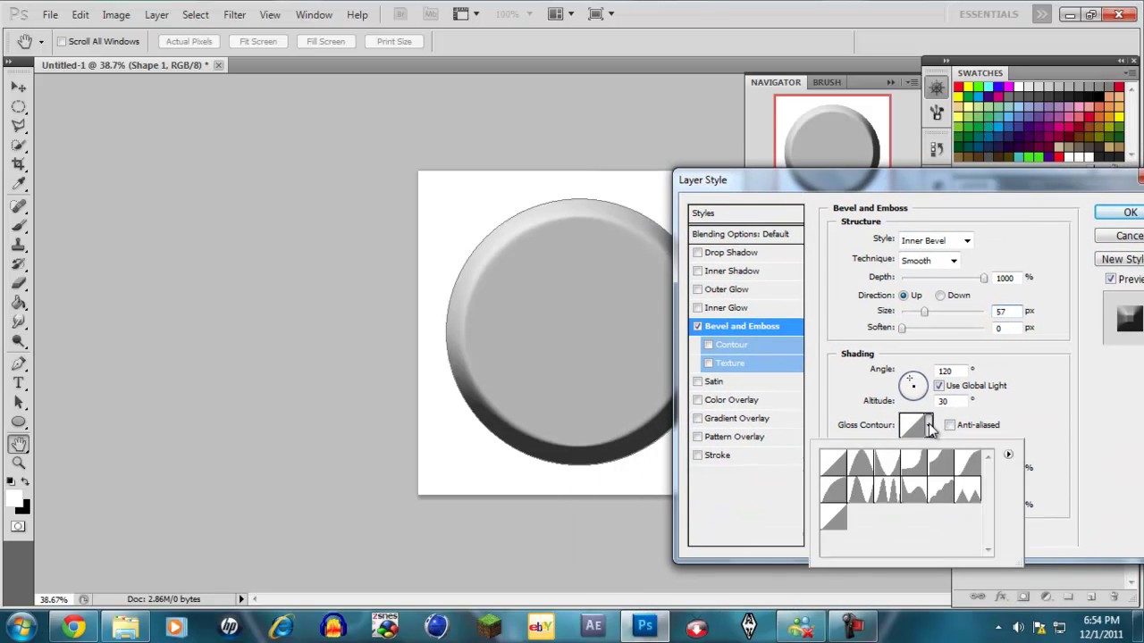
{"action": "left_click", "coordinate": [889, 498]}
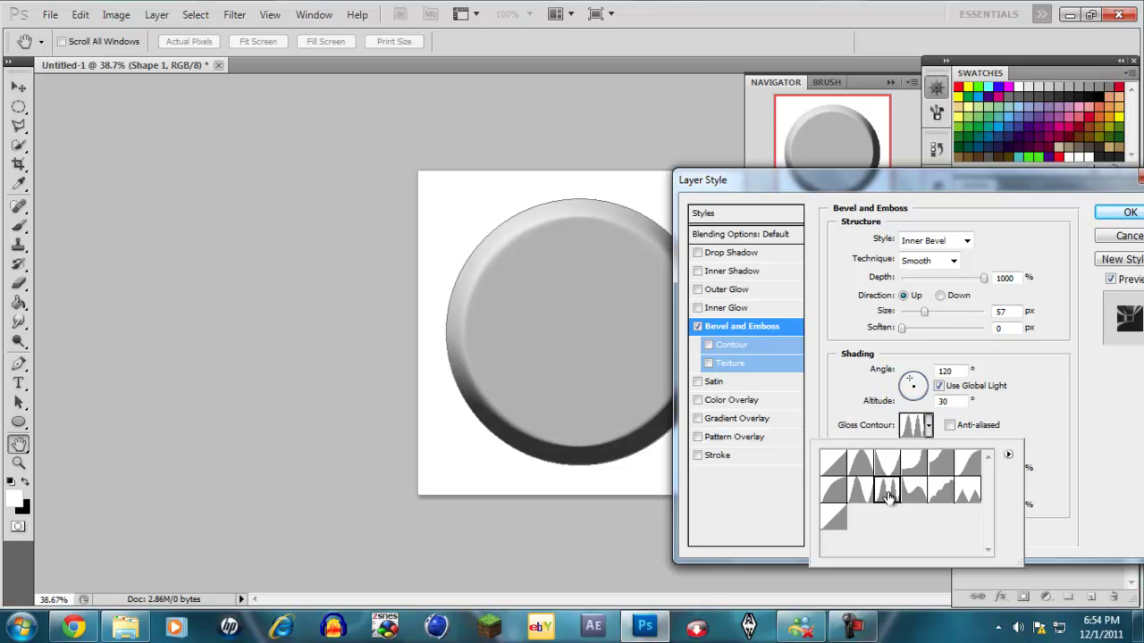
{"action": "left_click", "coordinate": [1044, 435]}
{"action": "mouse_move", "coordinate": [851, 187]}
{"action": "left_mouse_down"}
{"action": "mouse_move", "coordinate": [881, 227]}
{"action": "mouse_move", "coordinate": [831, 440]}
{"action": "mouse_move", "coordinate": [871, 342]}
{"action": "mouse_move", "coordinate": [827, 236]}
{"action": "mouse_move", "coordinate": [829, 191]}
{"action": "left_mouse_up"}
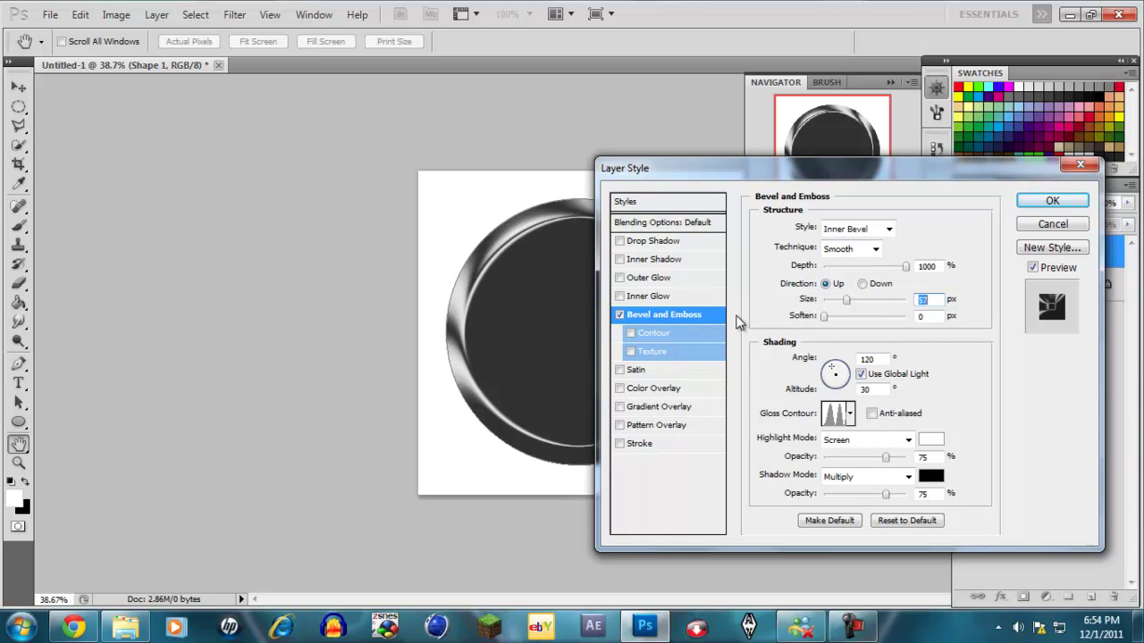
Add a linear Gradient Overlay at a 90° angle to the circle's layer style.
{"action": "left_click_drag", "start_coordinate": [628, 174], "coordinate": [677, 173]}
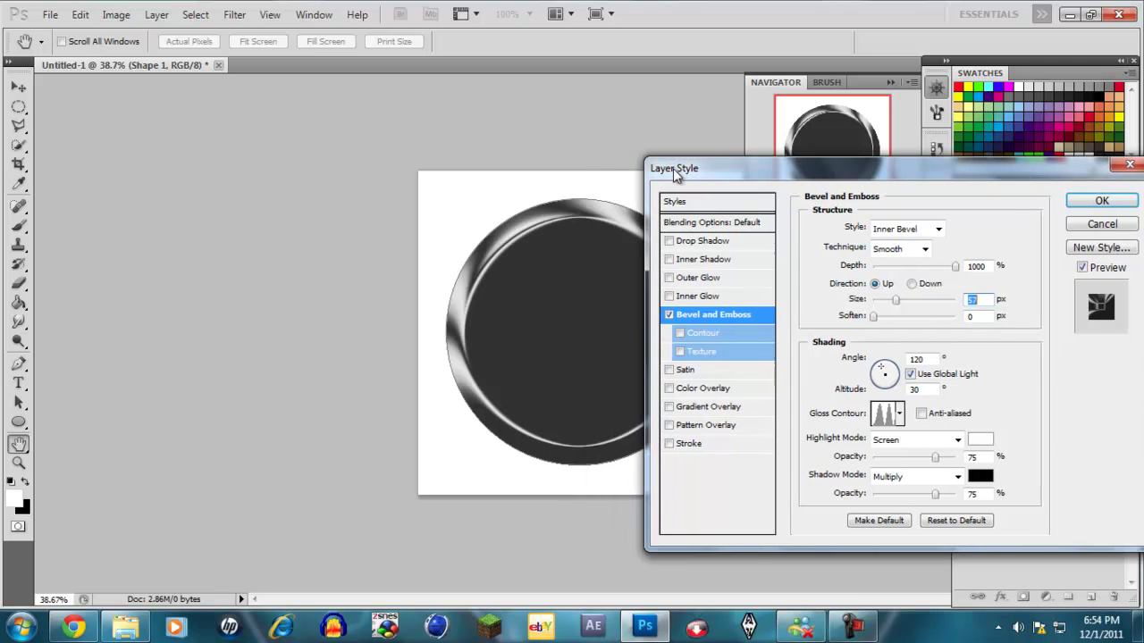
{"action": "left_click", "coordinate": [699, 409]}
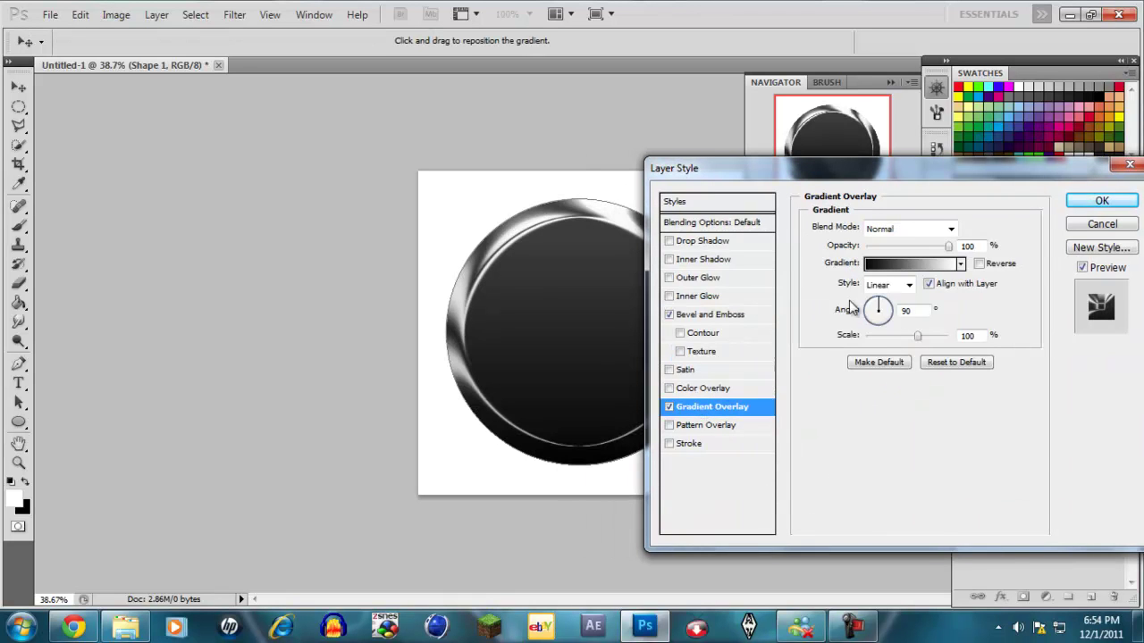
{"action": "left_click", "coordinate": [884, 311]}
{"action": "left_click", "coordinate": [884, 306]}
Change the overlay gradient's black stop to dark grey #565656 and copy its hex code.
{"action": "left_click", "coordinate": [911, 264]}
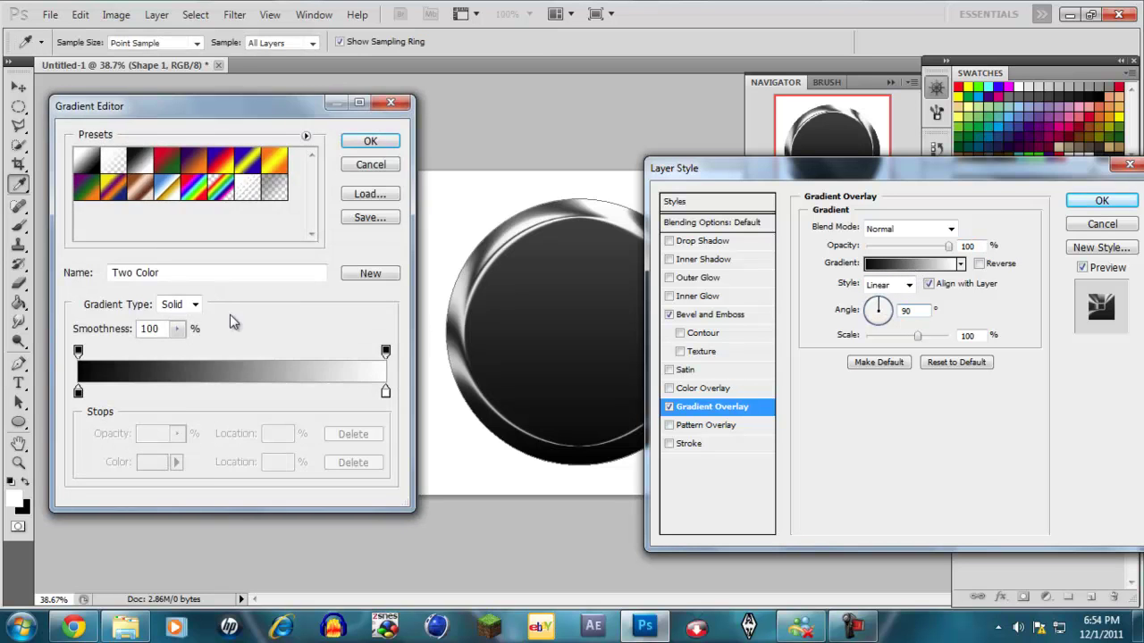
{"action": "double_click", "coordinate": [77, 394]}
{"action": "left_click_drag", "start_coordinate": [74, 304], "coordinate": [4, 269]}
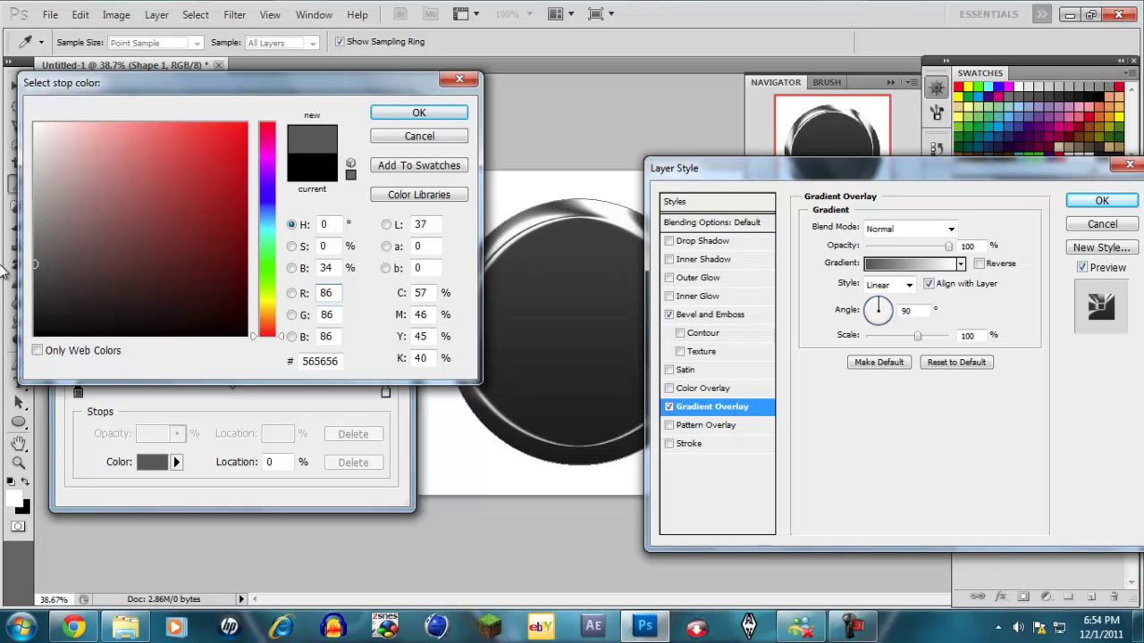
{"action": "left_click_drag", "start_coordinate": [342, 362], "coordinate": [260, 362]}
{"action": "right_click", "coordinate": [307, 360]}
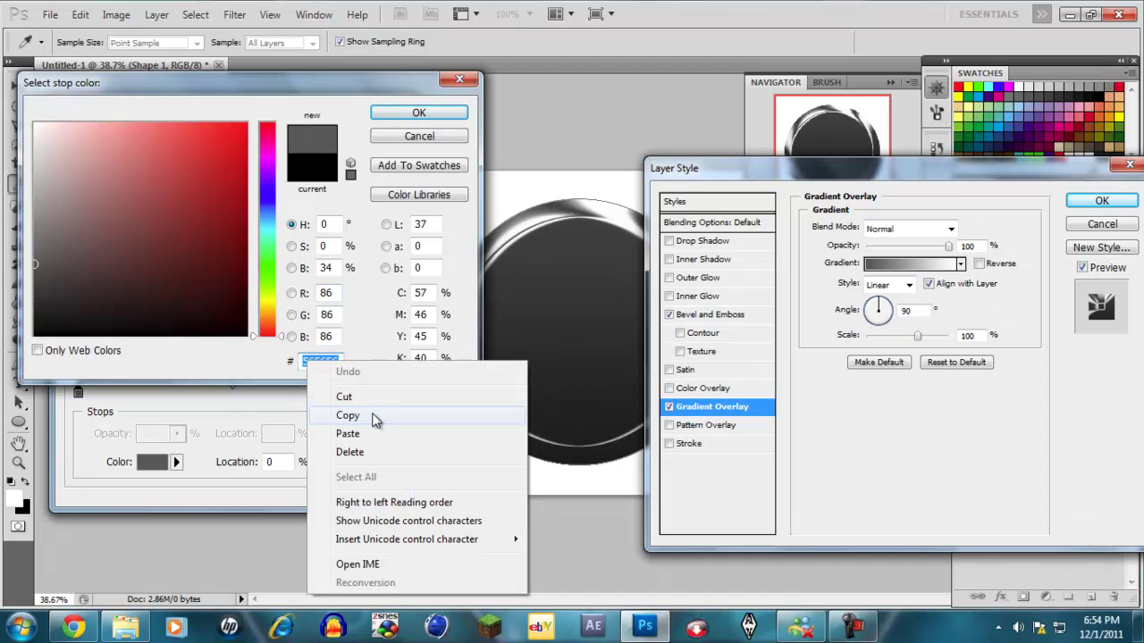
{"action": "left_click", "coordinate": [348, 415]}
{"action": "left_click", "coordinate": [413, 116]}
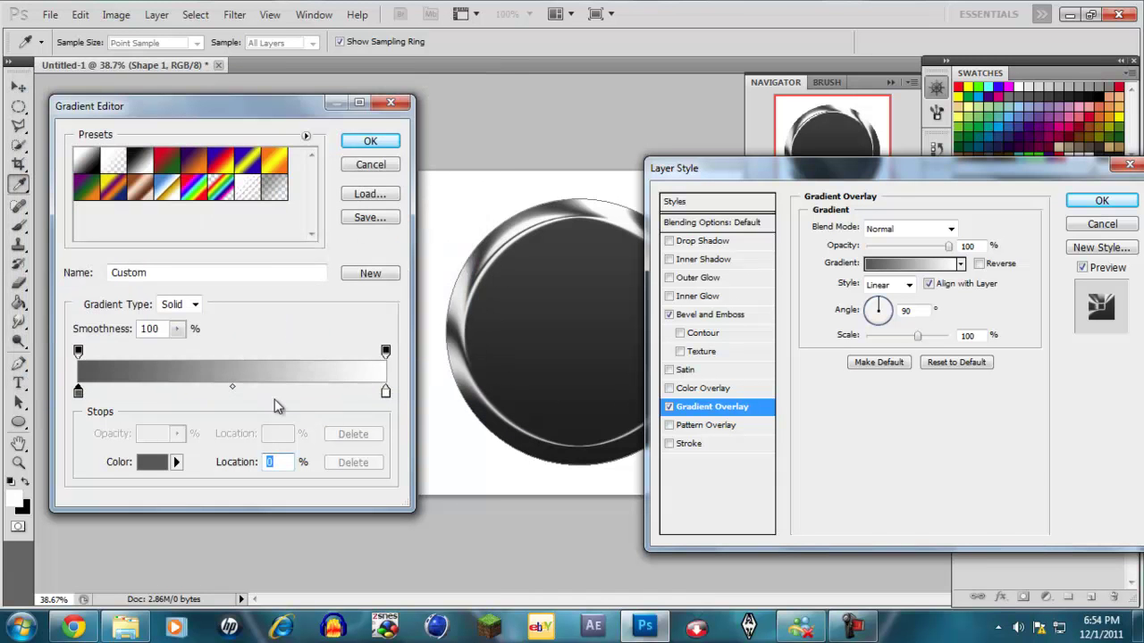
Move the dark grey stop to the gradient's far end and set the white stop at 0% to the copied #565656.
{"action": "left_click_drag", "start_coordinate": [264, 405], "coordinate": [383, 394]}
{"action": "double_click", "coordinate": [80, 392]}
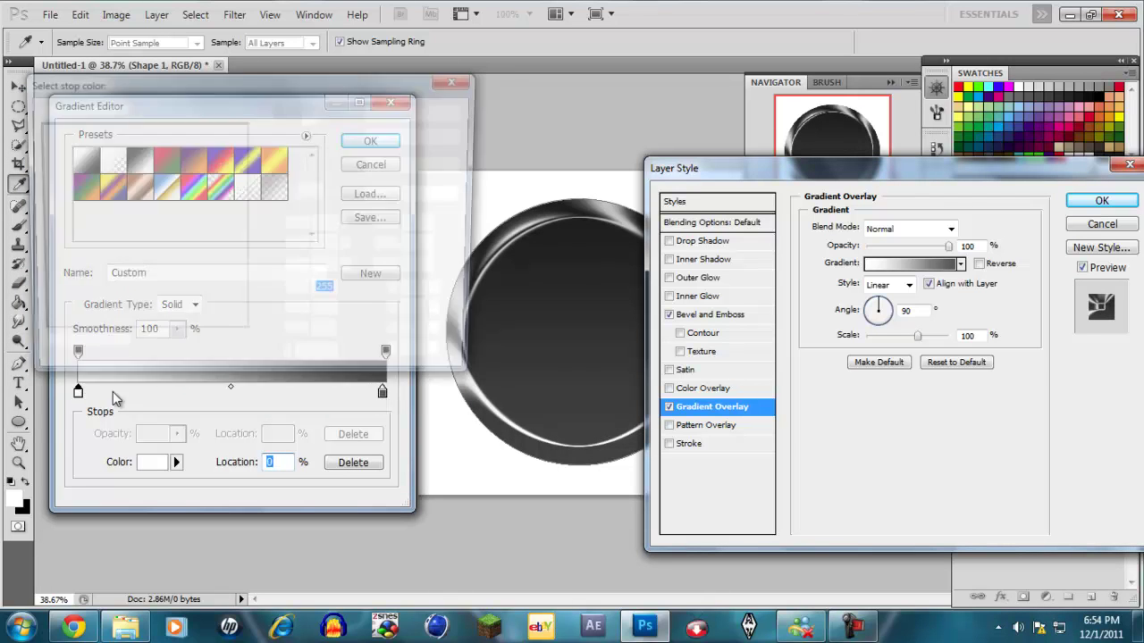
{"action": "left_click_drag", "start_coordinate": [332, 363], "coordinate": [237, 364]}
{"action": "key", "text": "BackSpace"}
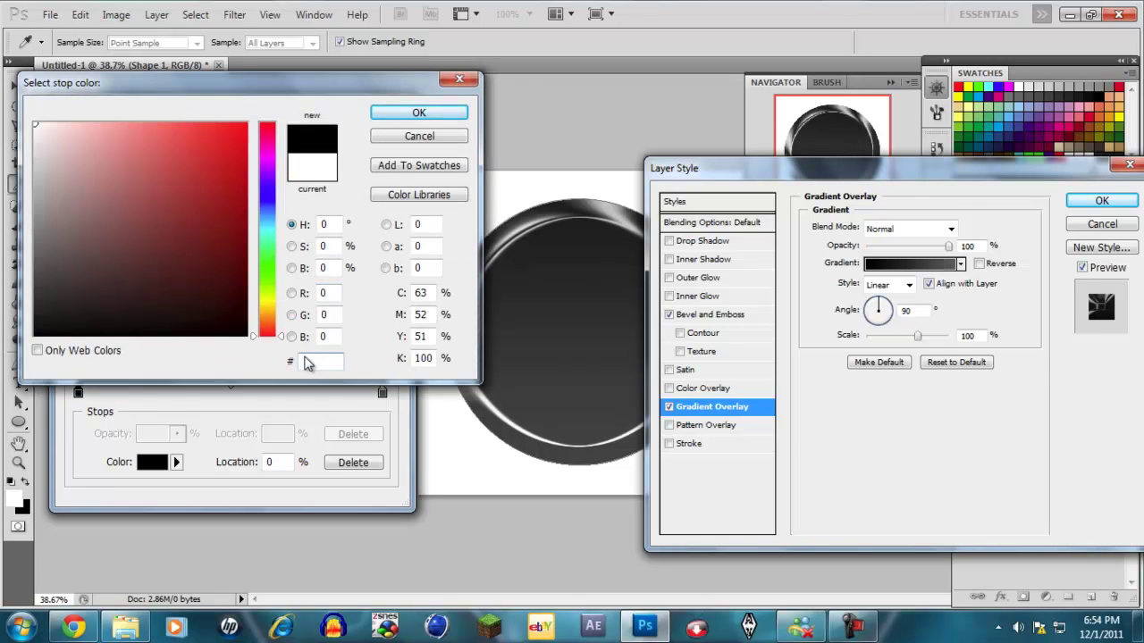
{"action": "right_click", "coordinate": [313, 359]}
{"action": "left_click", "coordinate": [354, 432]}
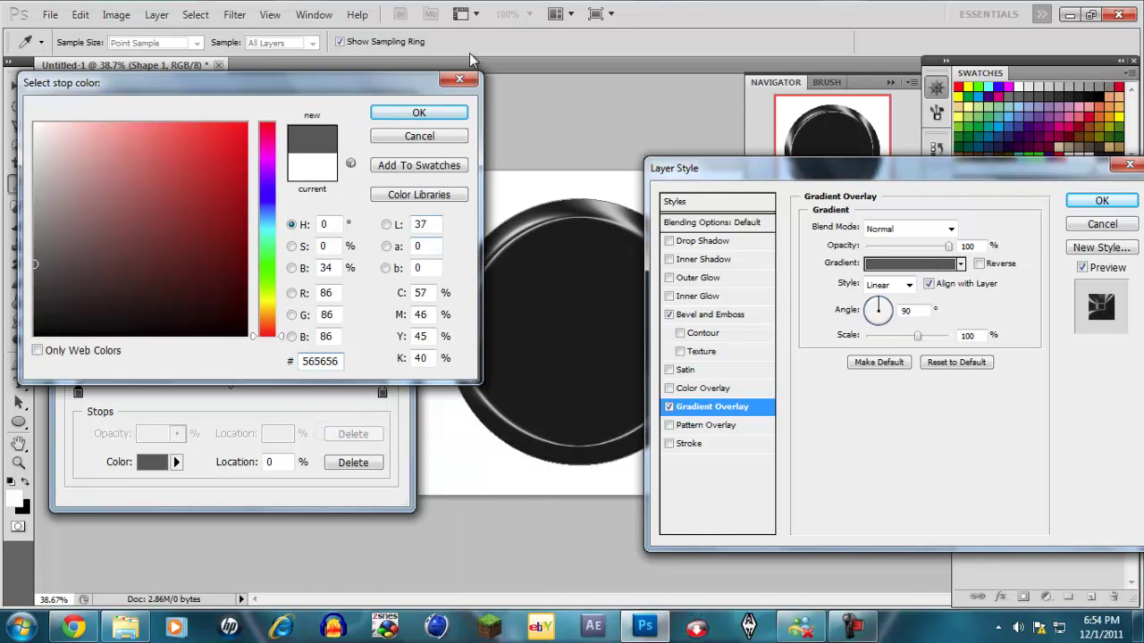
{"action": "left_click", "coordinate": [432, 117]}
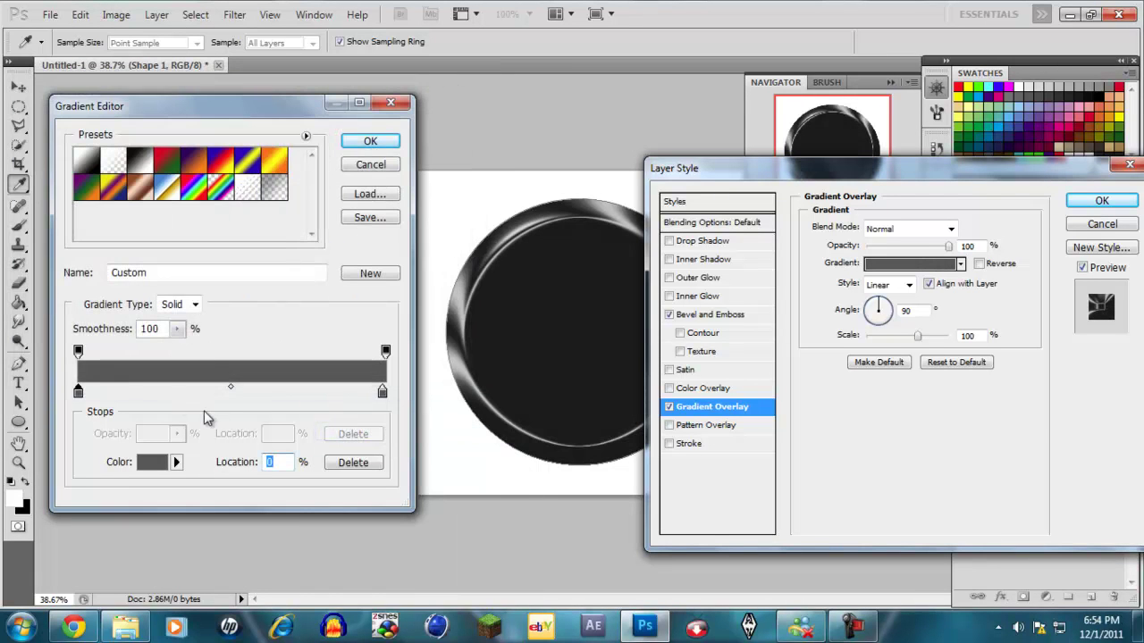
Add a light grey #cacaca stop at 50% in the middle of the gradient and accept the gradient.
{"action": "left_click", "coordinate": [231, 394]}
{"action": "double_click", "coordinate": [233, 393]}
{"action": "left_click_drag", "start_coordinate": [40, 241], "coordinate": [14, 174]}
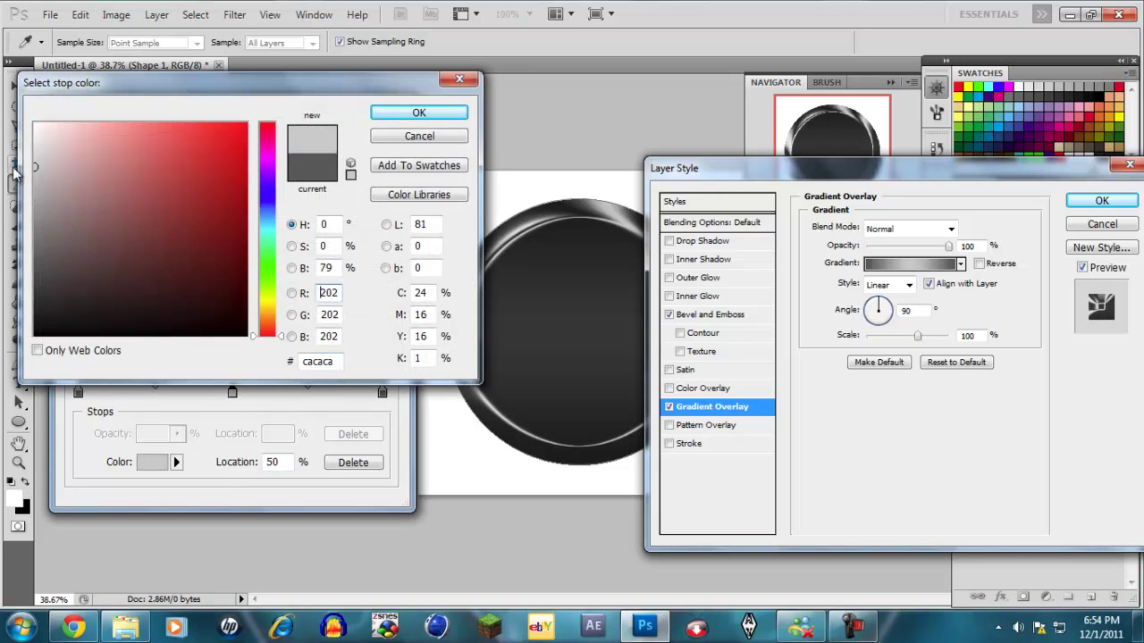
{"action": "left_click", "coordinate": [404, 113]}
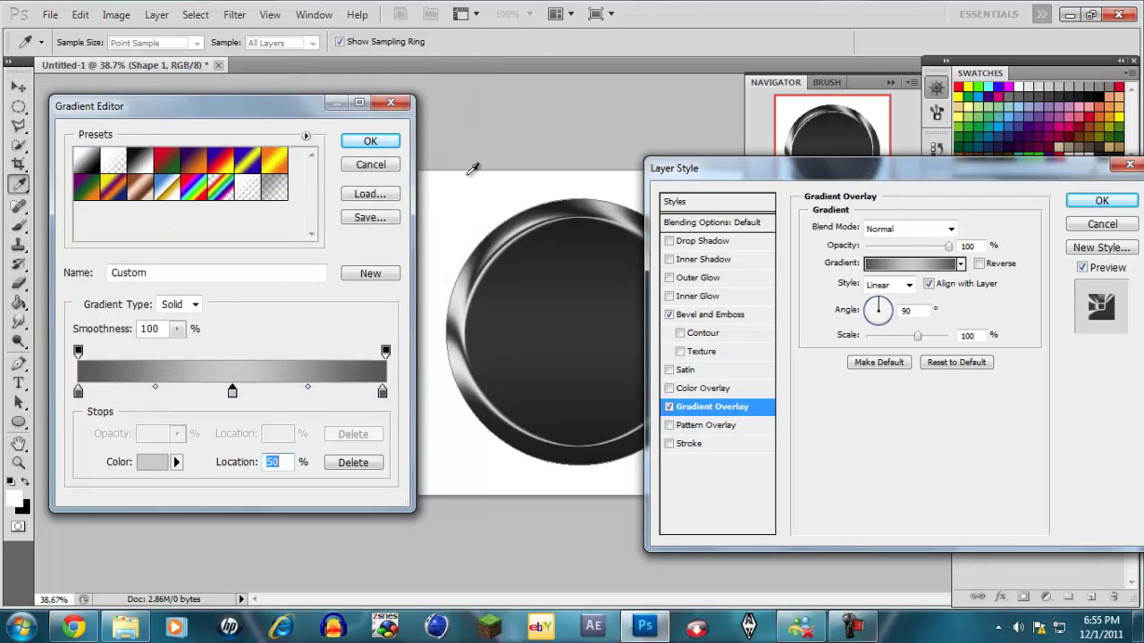
{"action": "left_click", "coordinate": [368, 143]}
Set the gradient overlay's blend mode to Overlay at 100% opacity and apply the layer style.
{"action": "left_click", "coordinate": [952, 230]}
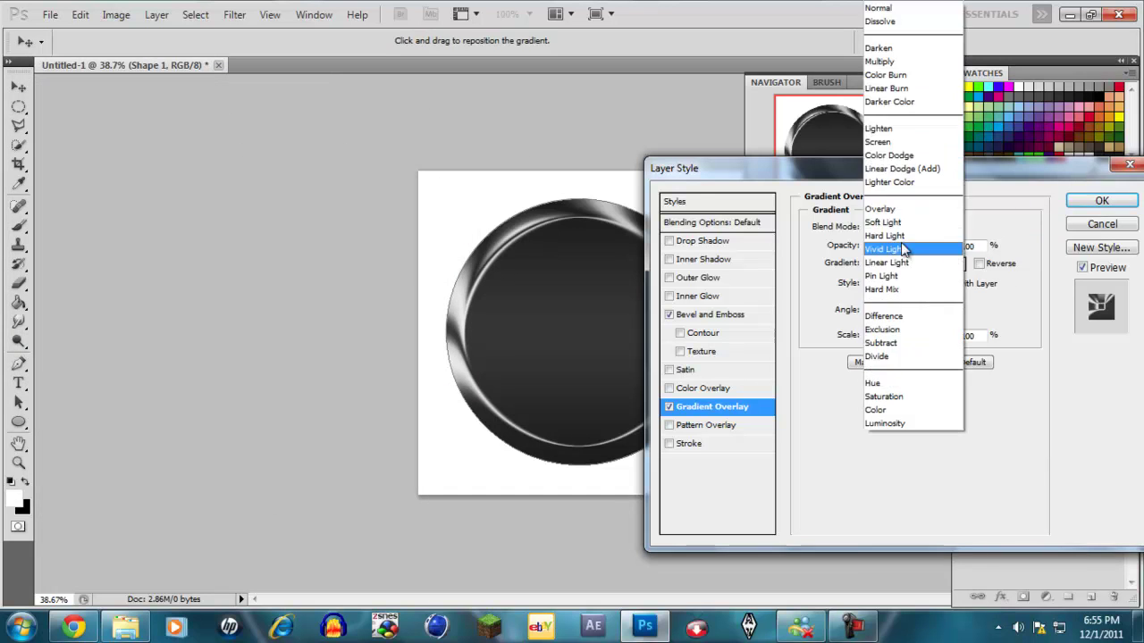
{"action": "left_click", "coordinate": [899, 221]}
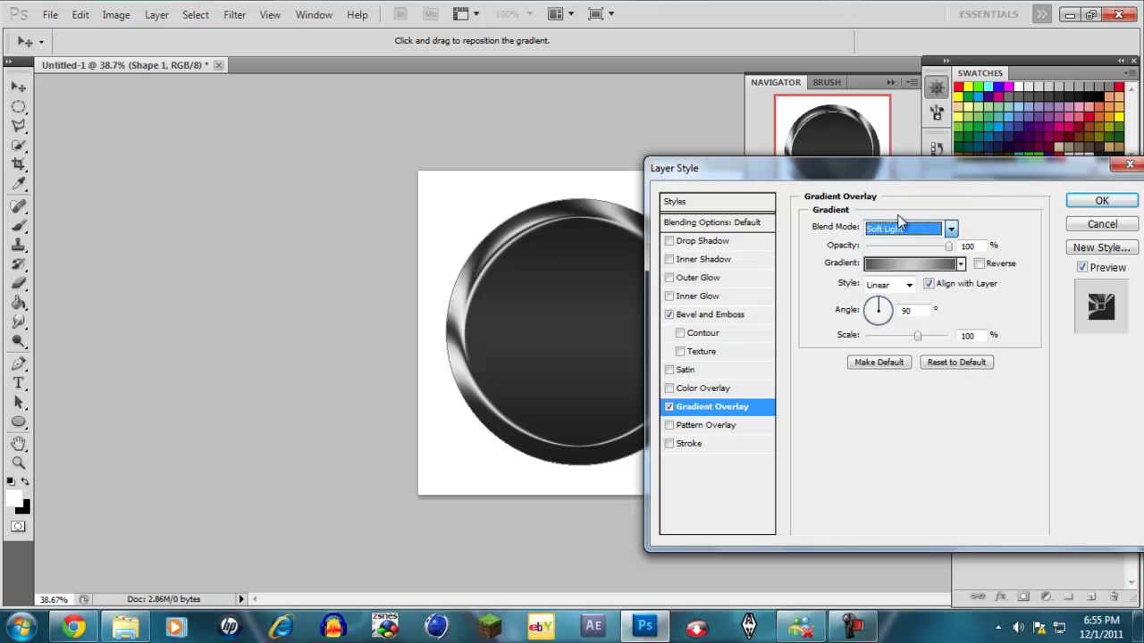
{"action": "left_click", "coordinate": [904, 227]}
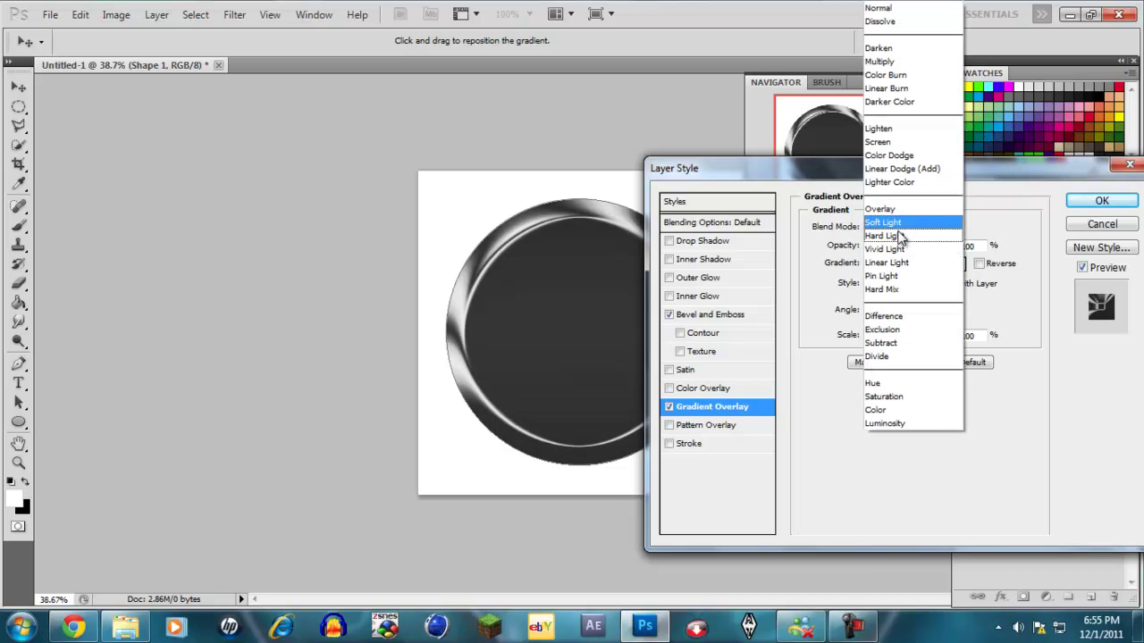
{"action": "left_click", "coordinate": [882, 210]}
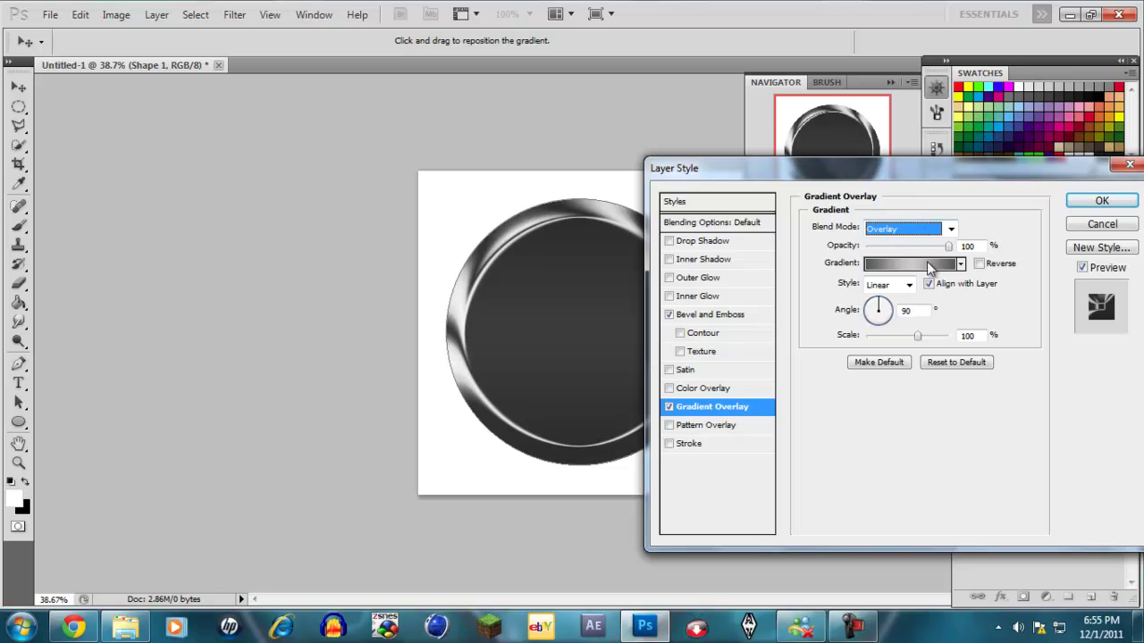
{"action": "left_click_drag", "start_coordinate": [939, 254], "coordinate": [953, 254]}
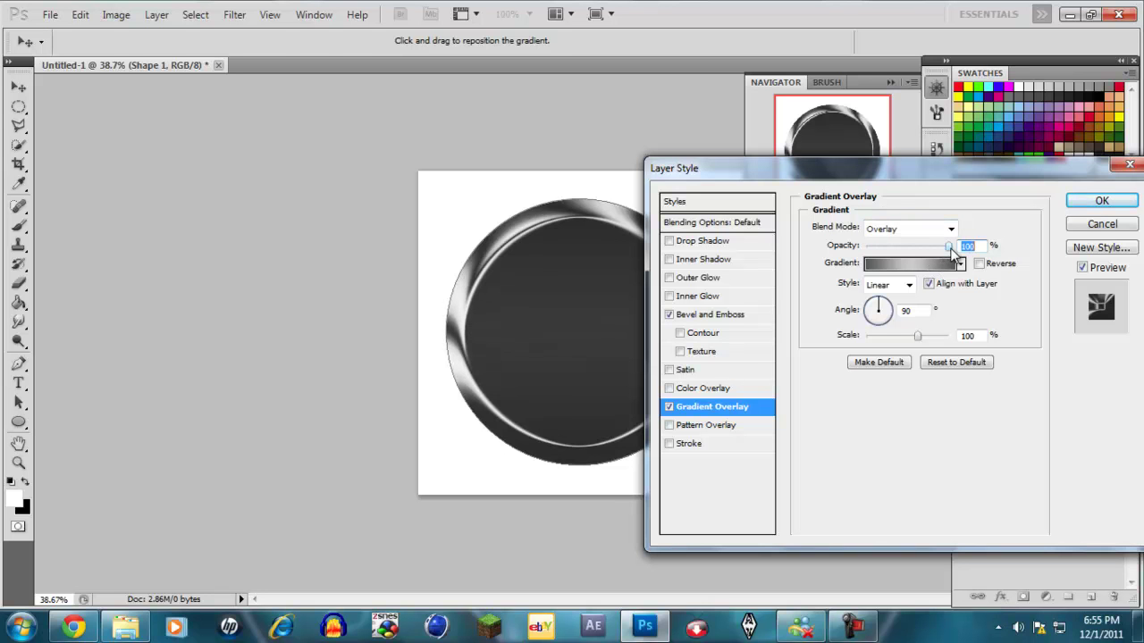
{"action": "left_click", "coordinate": [1097, 203]}
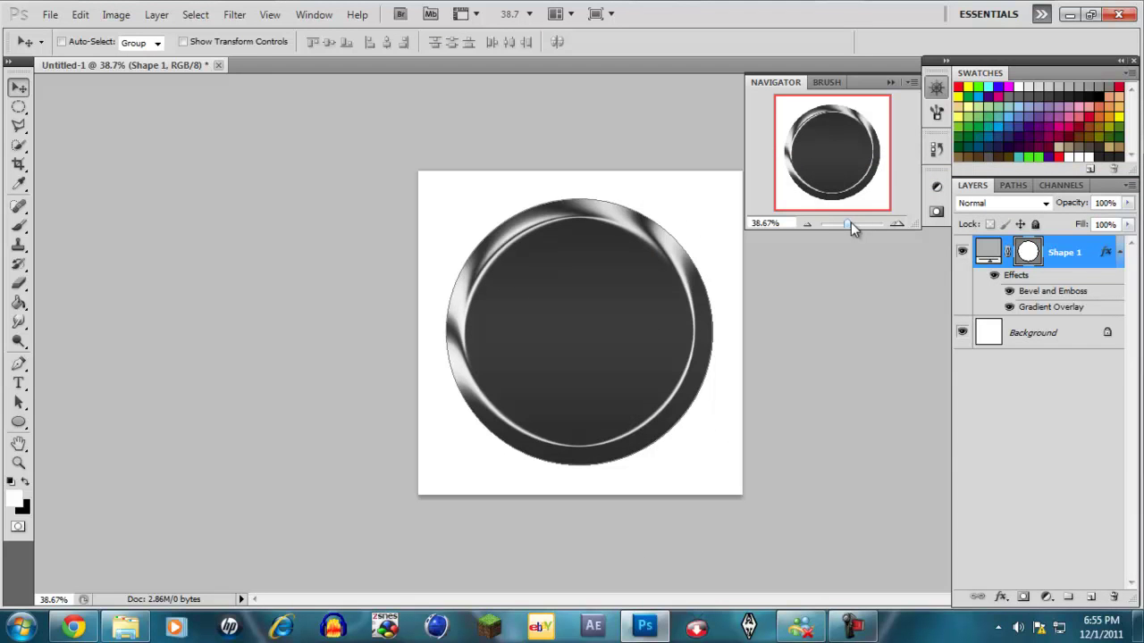
Switch to the file explorer and open the Texture - Grunge folder inside gfx > texture.
{"action": "left_click_drag", "start_coordinate": [851, 224], "coordinate": [850, 226]}
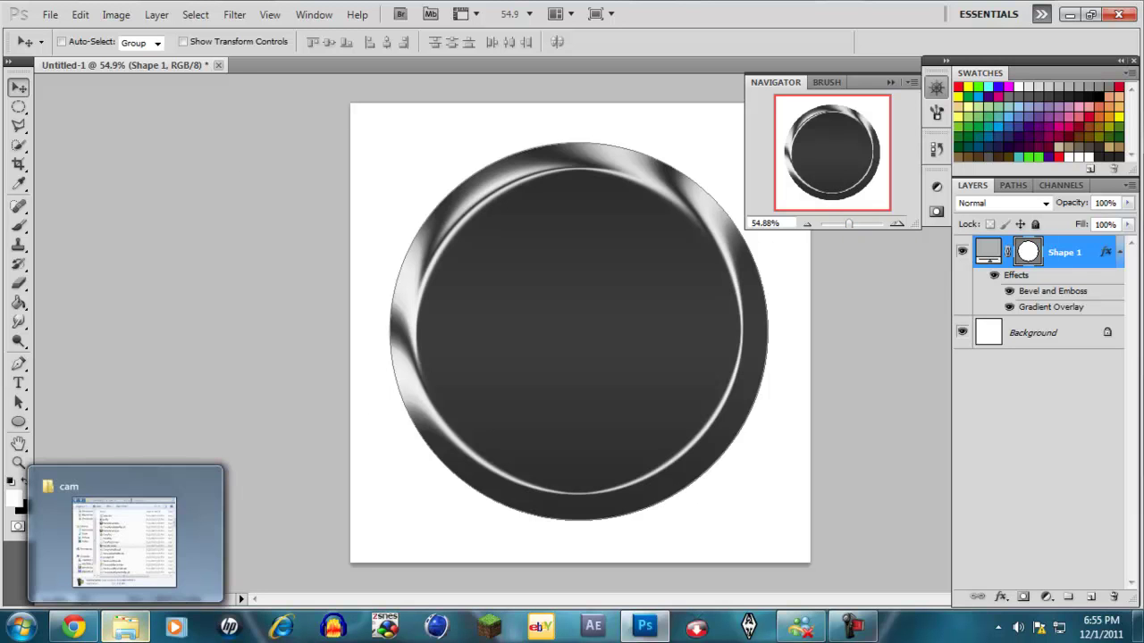
{"action": "left_click", "coordinate": [123, 634]}
{"action": "left_click", "coordinate": [588, 495]}
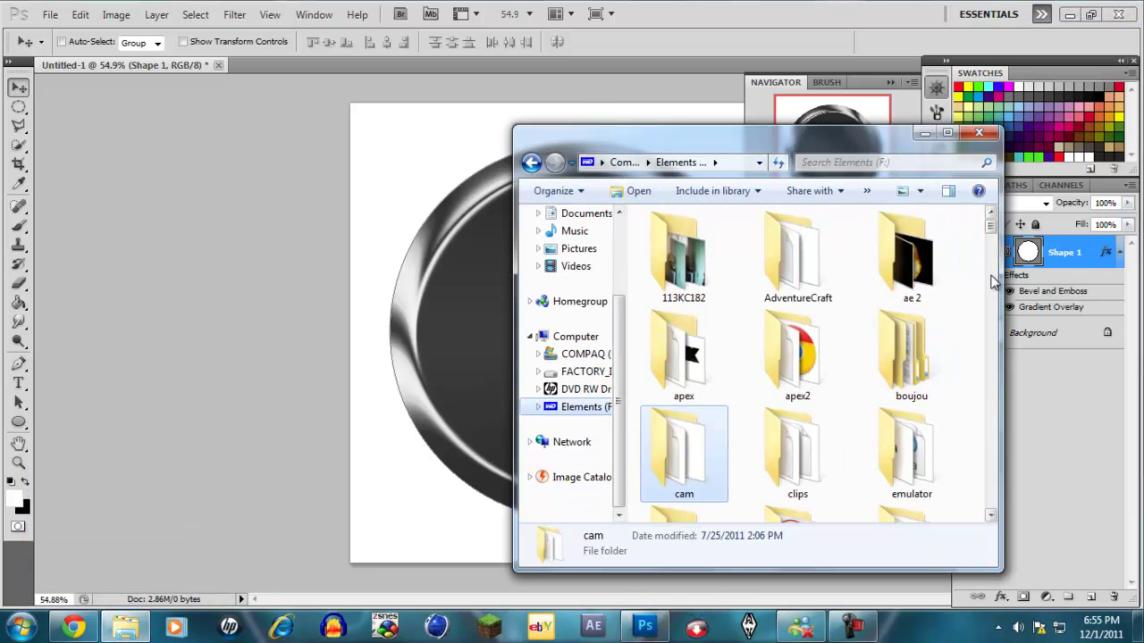
{"action": "left_click_drag", "start_coordinate": [990, 234], "coordinate": [990, 259]}
{"action": "double_click", "coordinate": [807, 306]}
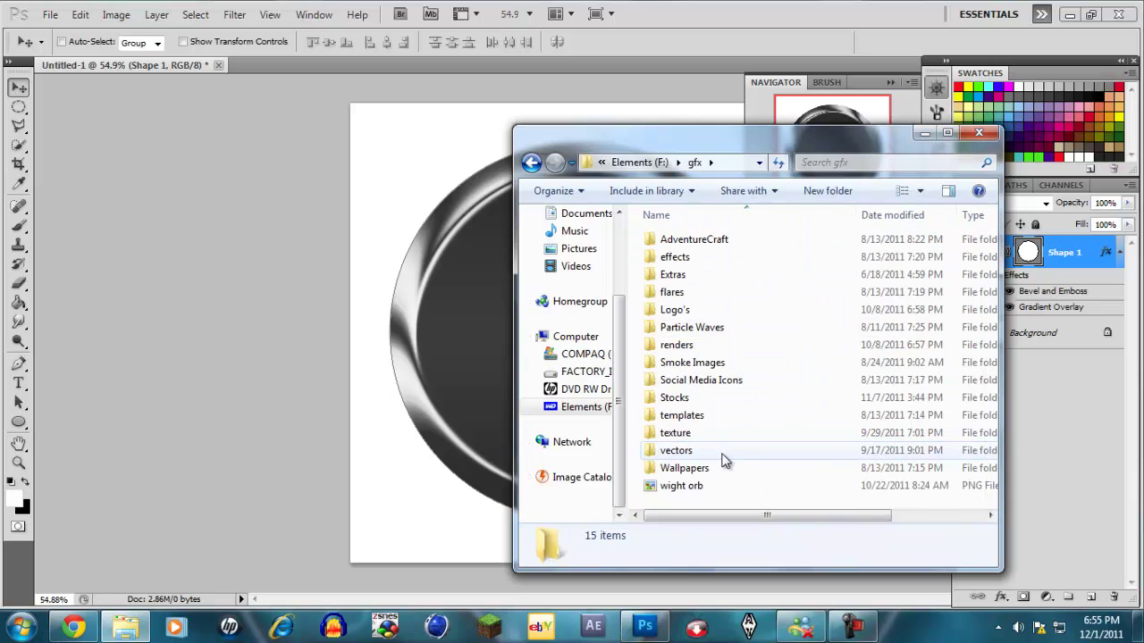
{"action": "double_click", "coordinate": [701, 433]}
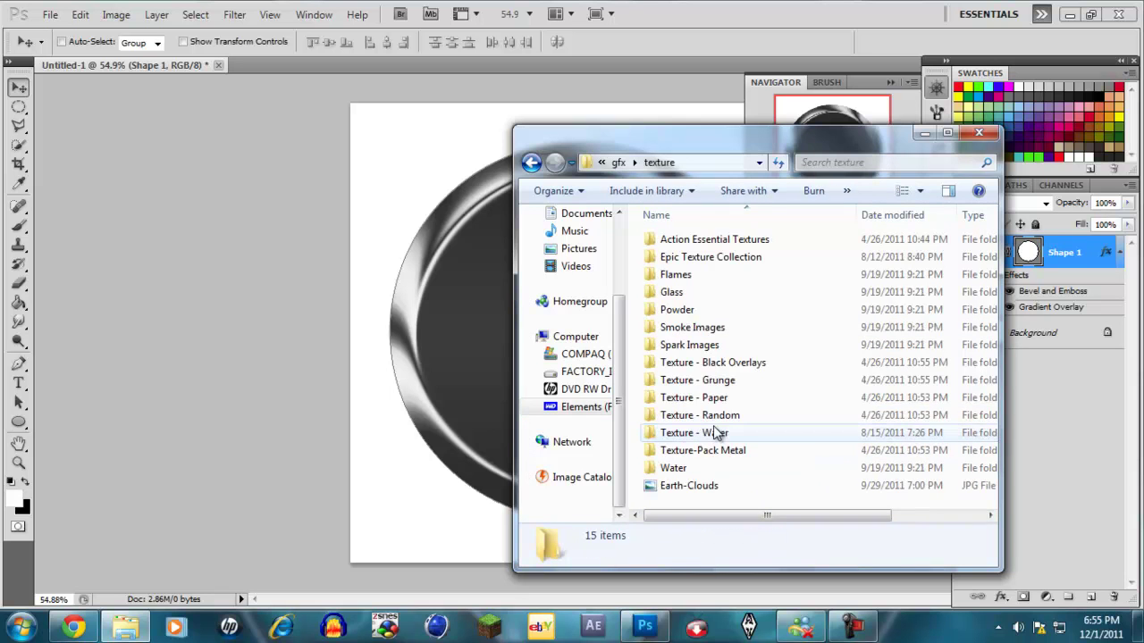
{"action": "double_click", "coordinate": [698, 380]}
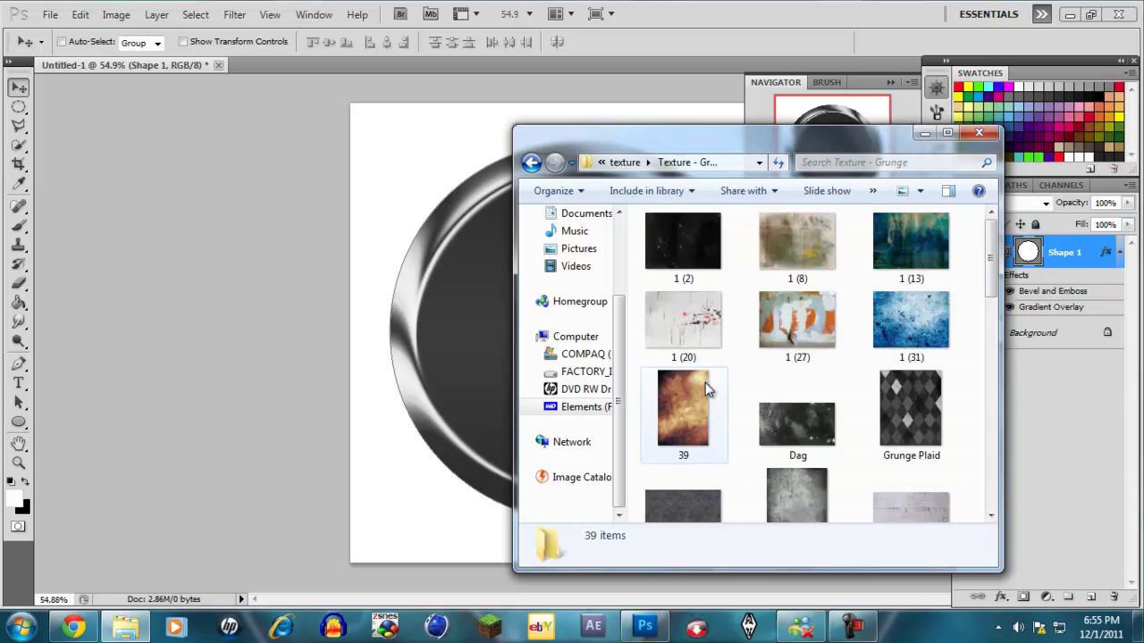
Place the scratched grey grunge image "Texture (2) - Copy" from the folder into the button document.
{"action": "scroll", "coordinate": [753, 378], "scroll_direction": "down", "scroll_amount": 5}
{"action": "scroll", "coordinate": [754, 375], "scroll_direction": "down", "scroll_amount": 6}
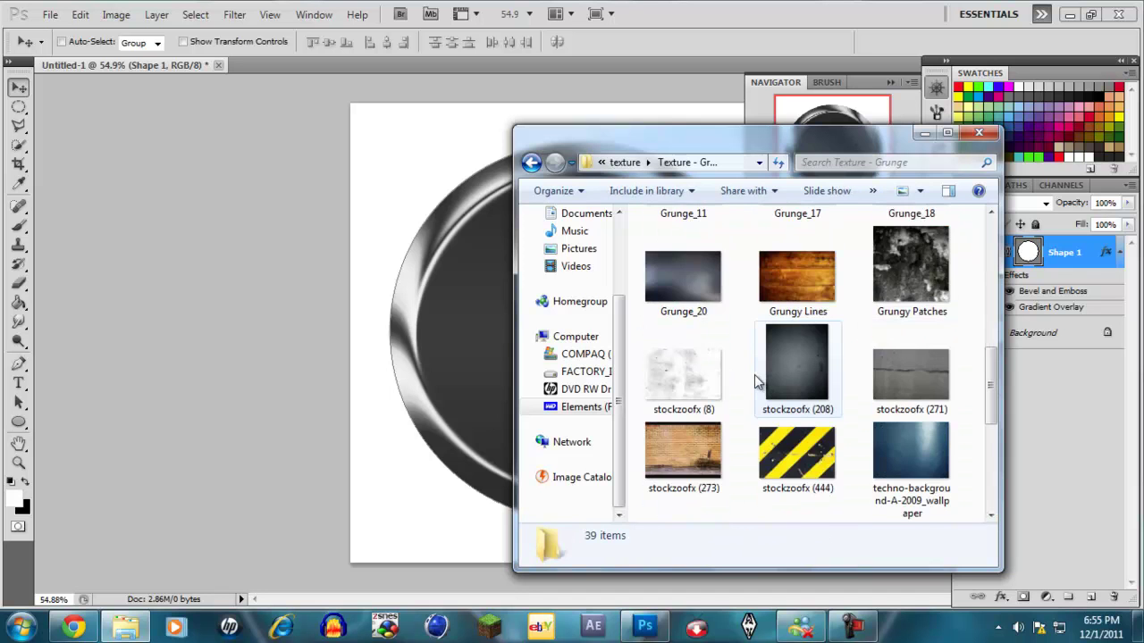
{"action": "left_click_drag", "start_coordinate": [778, 369], "coordinate": [450, 306]}
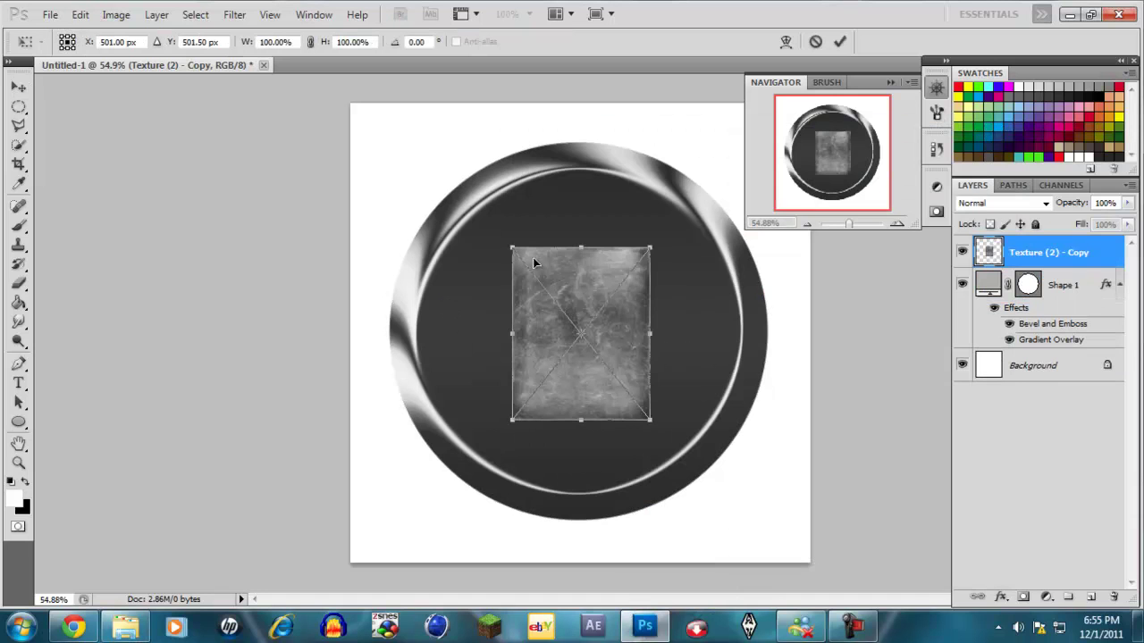
Stretch the placed texture to about 245% height and wide enough to cover the whole circle, and commit the placement.
{"action": "left_click_drag", "start_coordinate": [575, 250], "coordinate": [577, 110]}
{"action": "left_click_drag", "start_coordinate": [581, 419], "coordinate": [578, 536]}
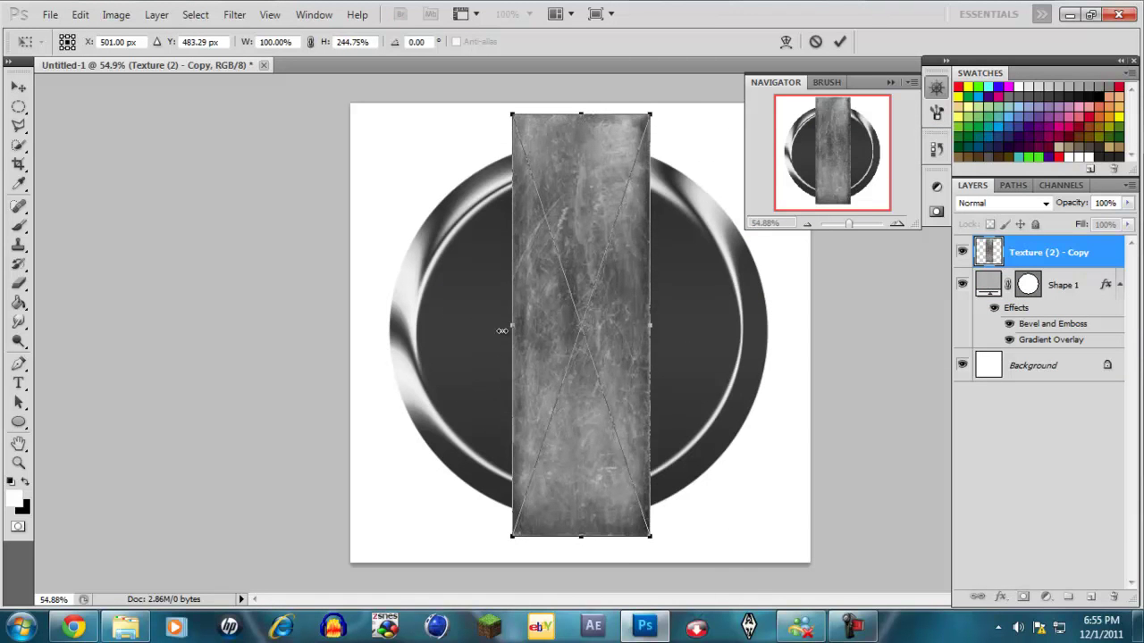
{"action": "left_click_drag", "start_coordinate": [405, 330], "coordinate": [386, 327]}
{"action": "left_click_drag", "start_coordinate": [653, 325], "coordinate": [786, 326]}
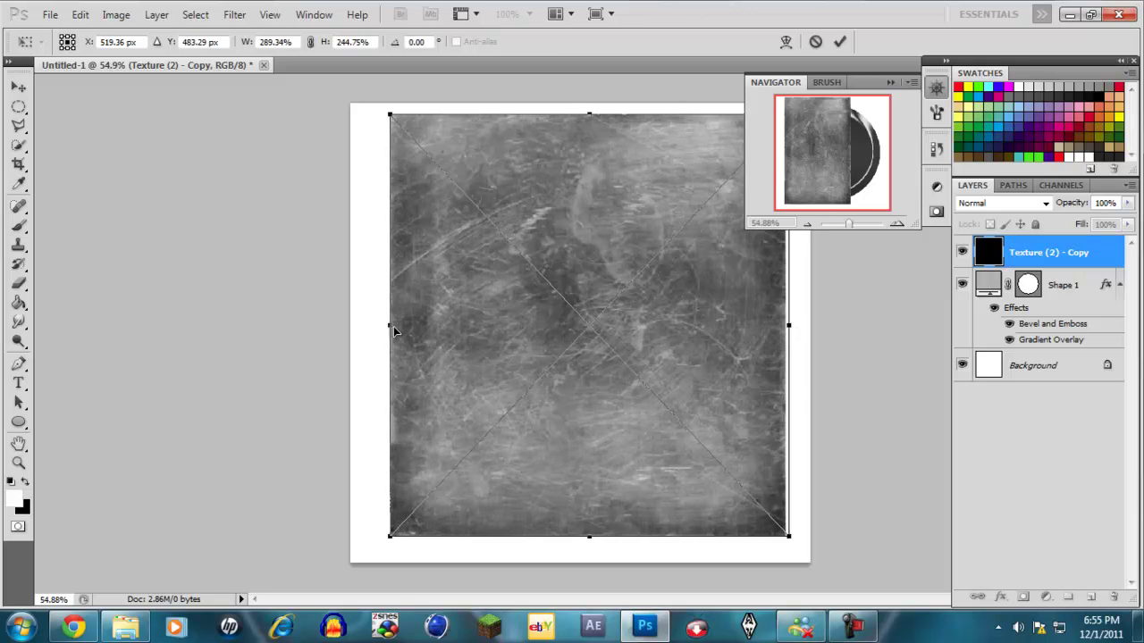
{"action": "left_click_drag", "start_coordinate": [379, 327], "coordinate": [378, 327]}
{"action": "key", "text": "Return"}
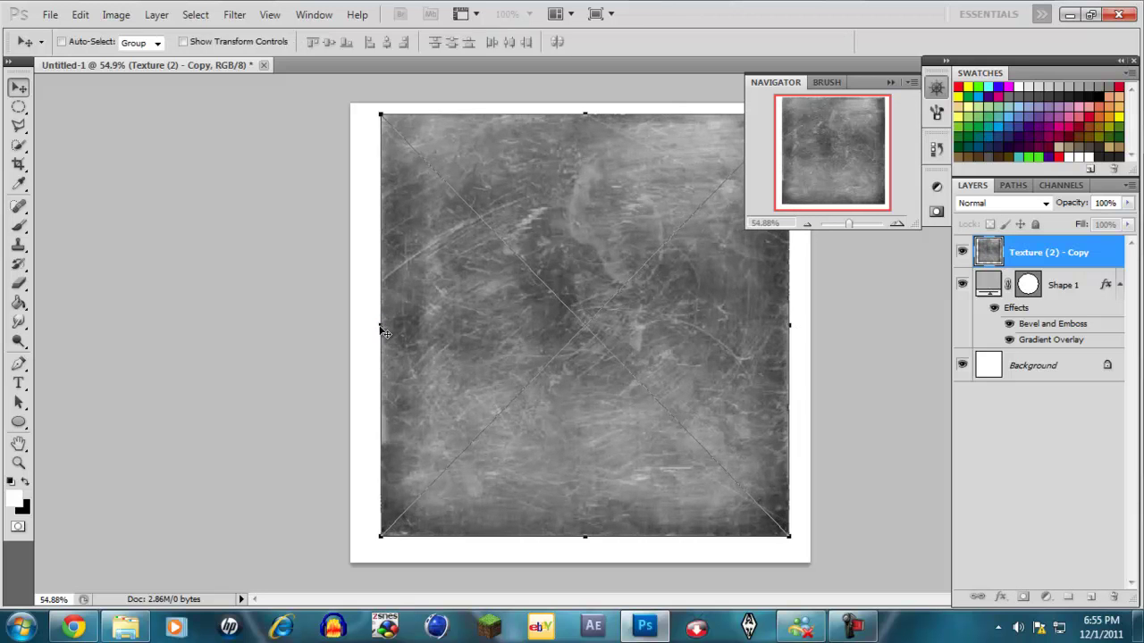
Load the Shape 1 circle as a selection and rasterize the texture layer.
{"action": "left_click", "coordinate": [1030, 285], "text": "ctrl"}
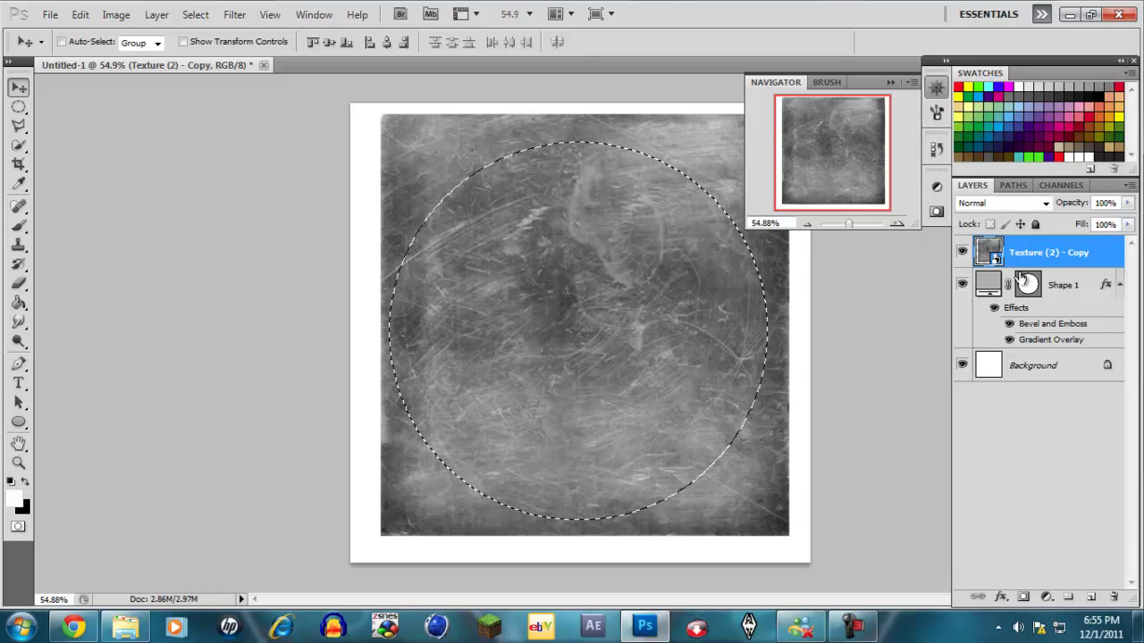
{"action": "right_click", "coordinate": [1030, 258]}
{"action": "left_click", "coordinate": [893, 343]}
Invert the selection, delete the texture outside the circle, and deselect.
{"action": "key", "text": "ctrl+shift+i"}
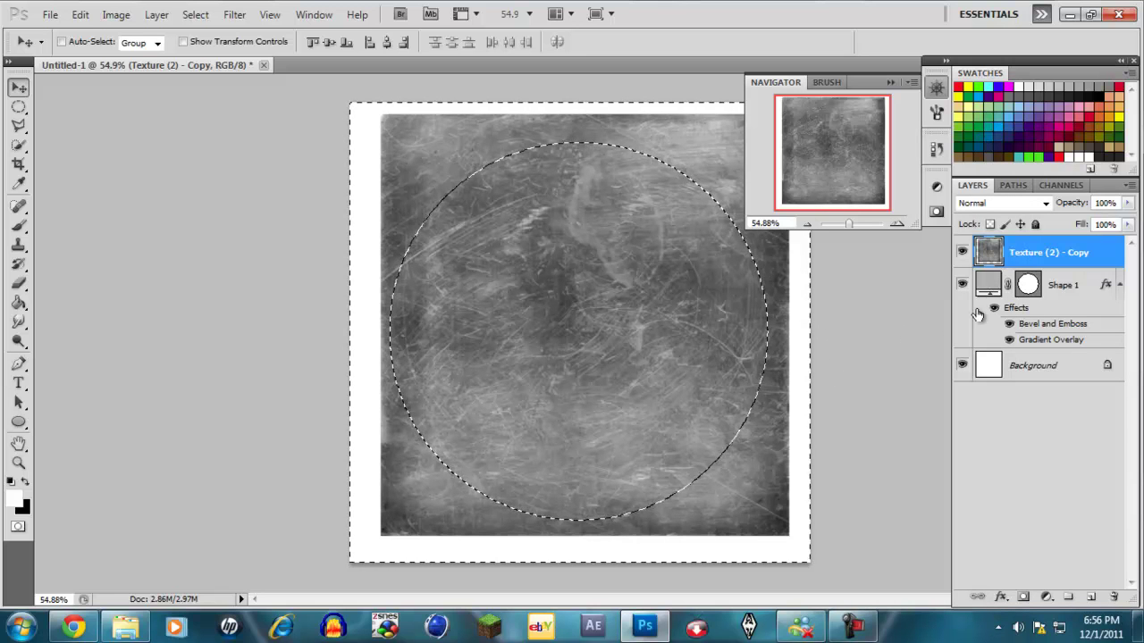
{"action": "key", "text": "Delete"}
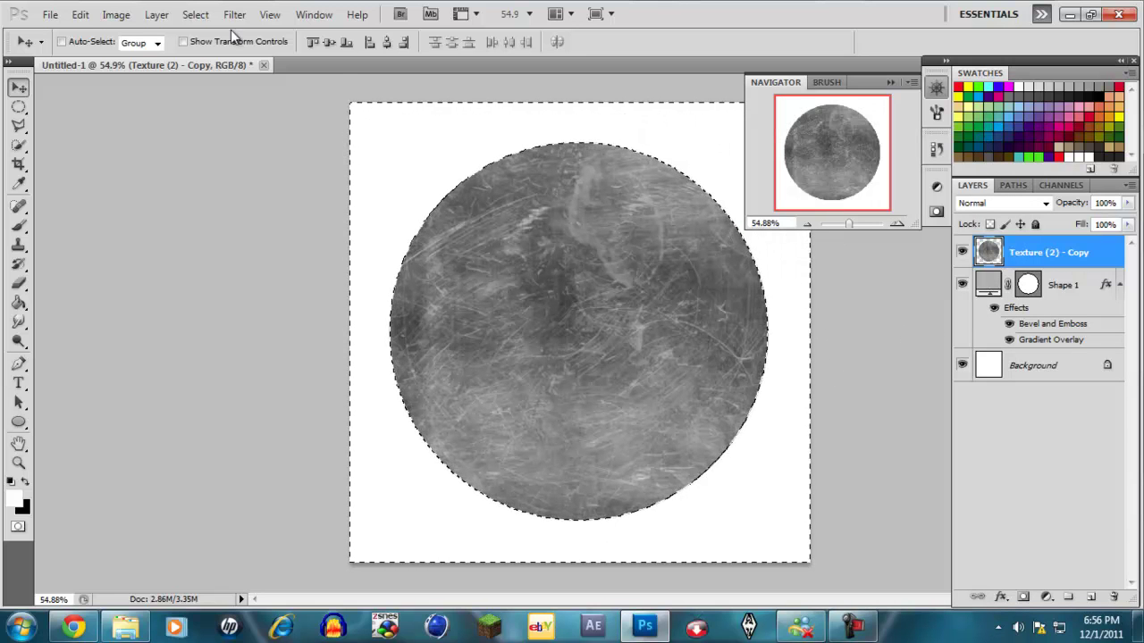
{"action": "left_click", "coordinate": [194, 14]}
{"action": "left_click", "coordinate": [229, 49]}
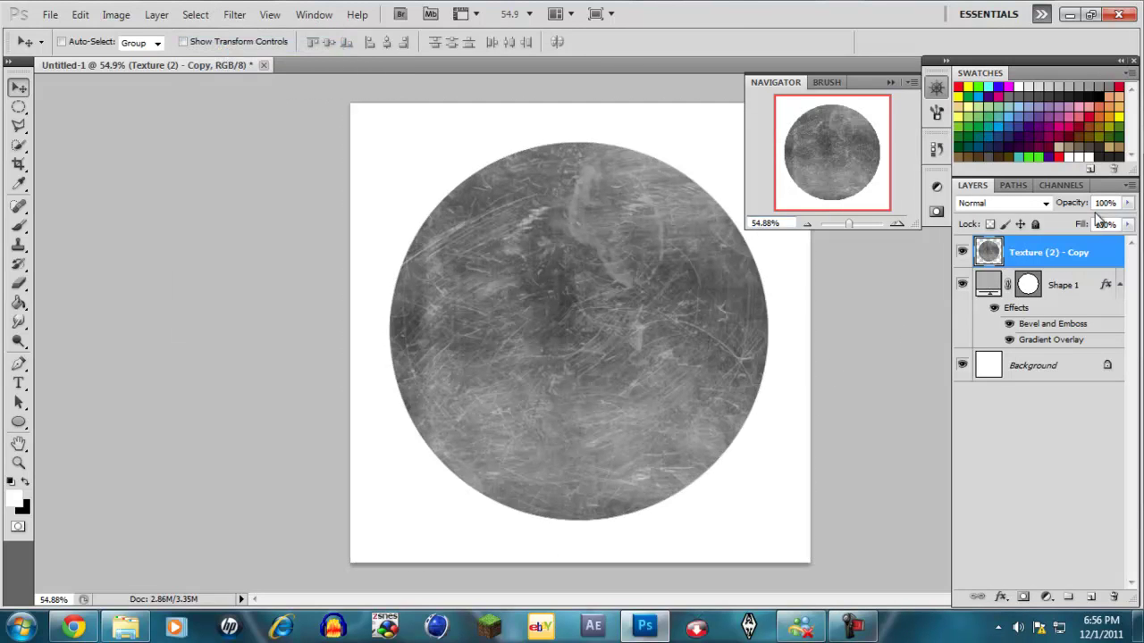
{"action": "left_click", "coordinate": [1039, 205]}
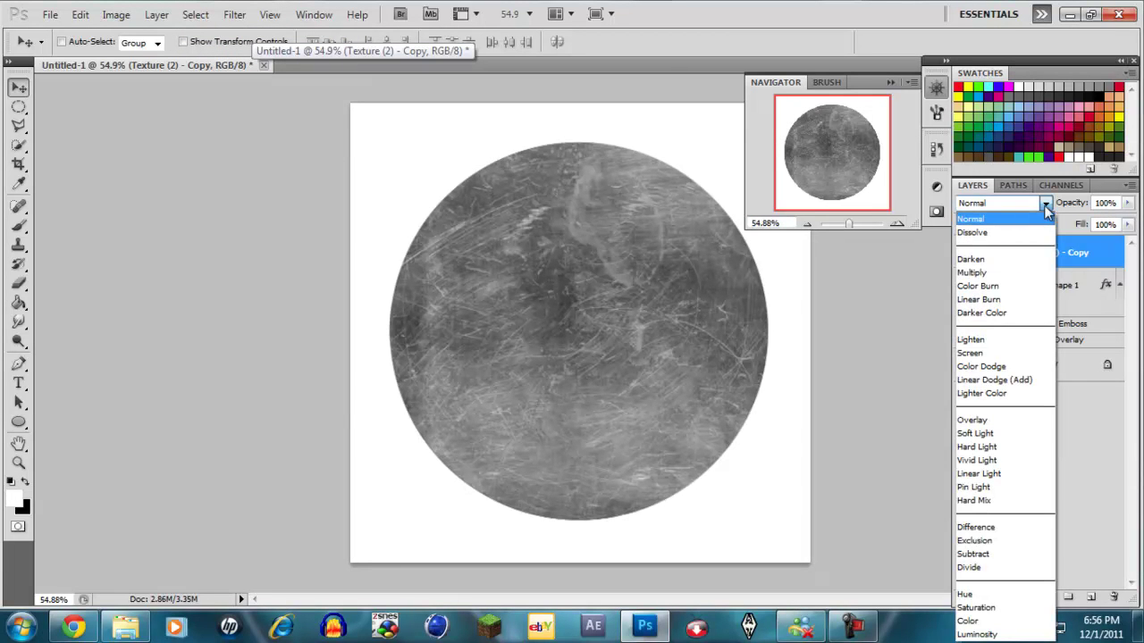
{"action": "left_click", "coordinate": [1041, 207]}
{"action": "left_click", "coordinate": [1128, 205]}
{"action": "left_click_drag", "start_coordinate": [1128, 207], "coordinate": [1059, 224]}
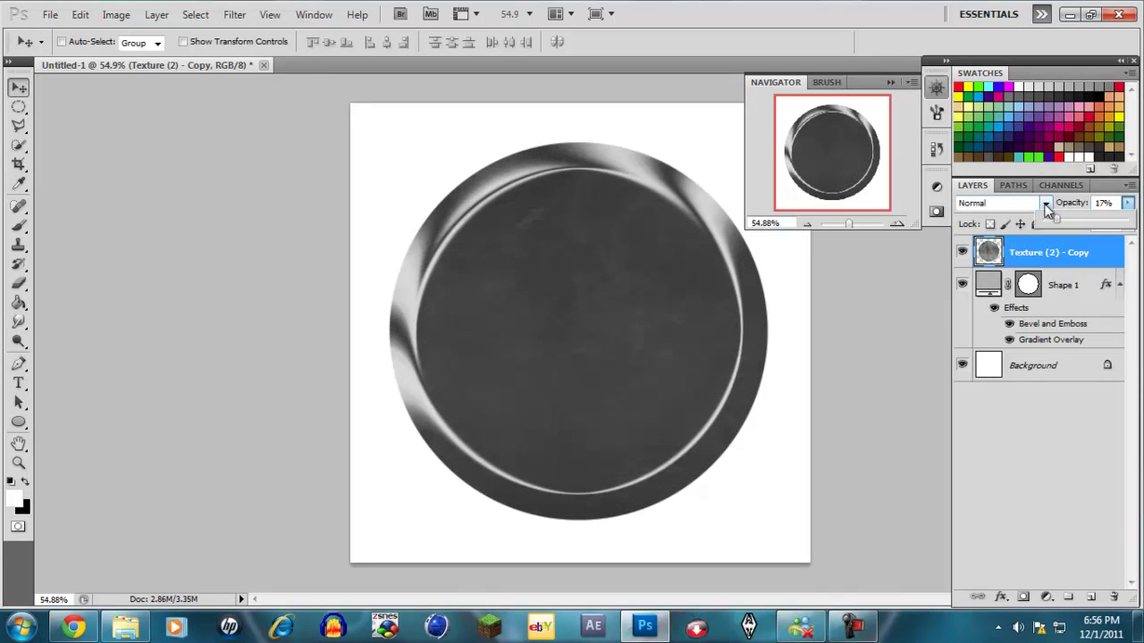
{"action": "key", "text": "ctrl+z"}
Set the texture layer's blend mode to Overlay and its opacity to 40%.
{"action": "left_click", "coordinate": [1009, 201]}
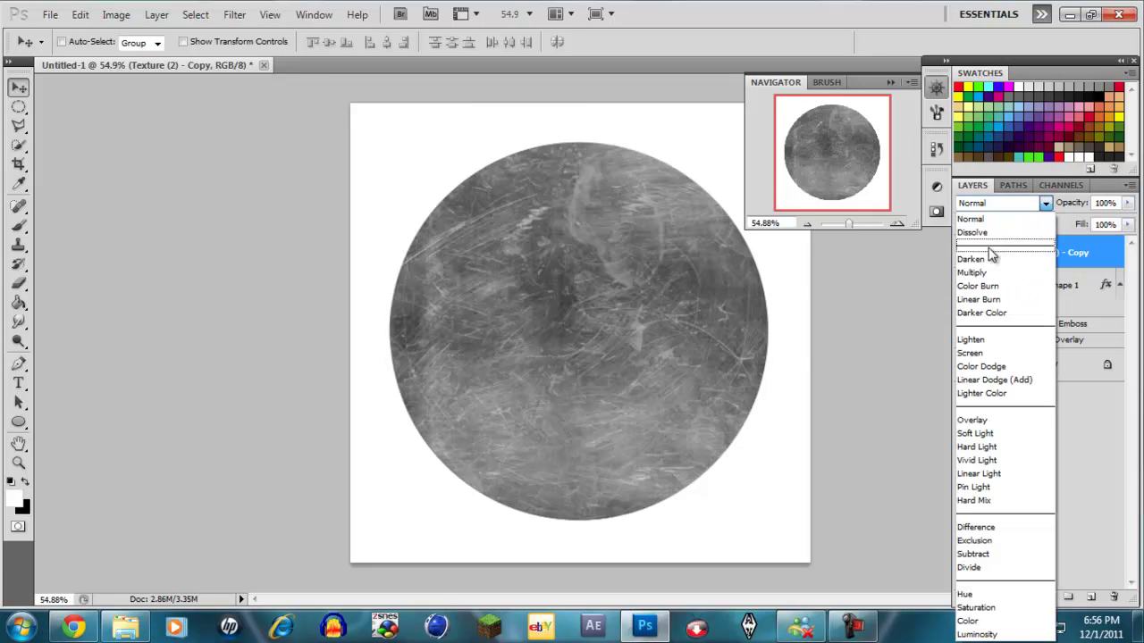
{"action": "left_click", "coordinate": [970, 419]}
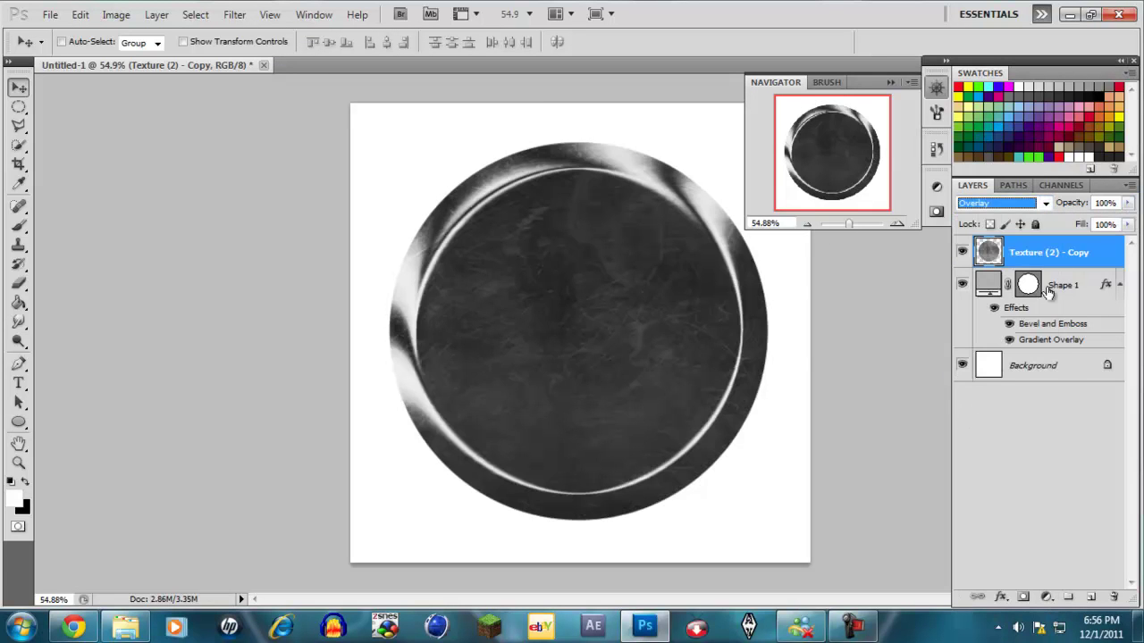
{"action": "left_click", "coordinate": [1127, 203]}
{"action": "left_click_drag", "start_coordinate": [1117, 221], "coordinate": [1082, 228]}
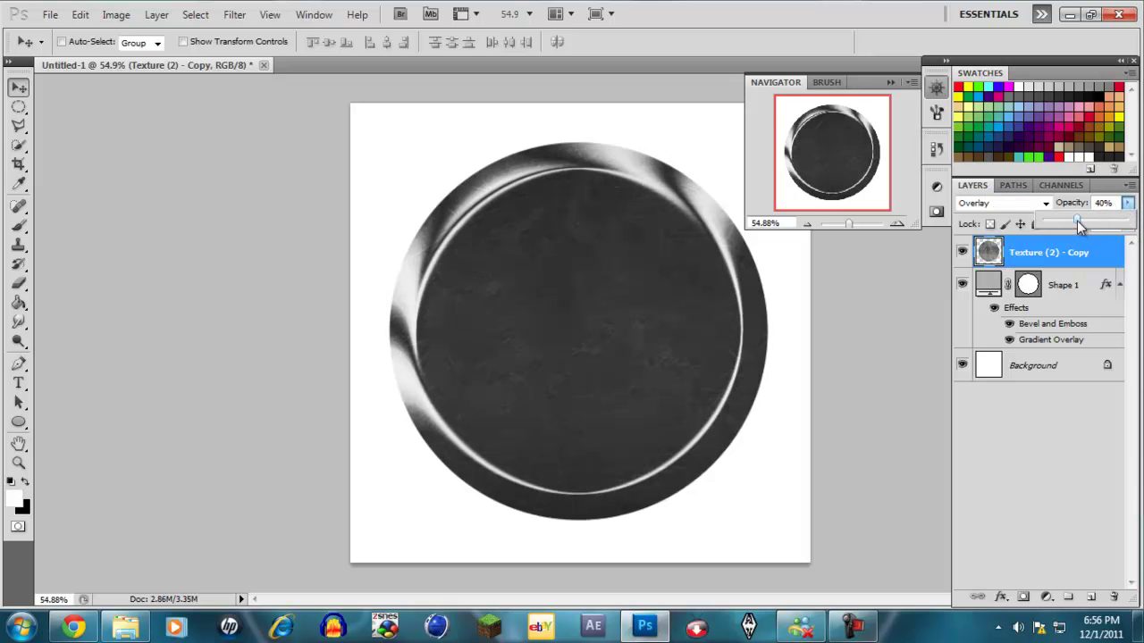
{"action": "left_click_drag", "start_coordinate": [846, 221], "coordinate": [849, 223]}
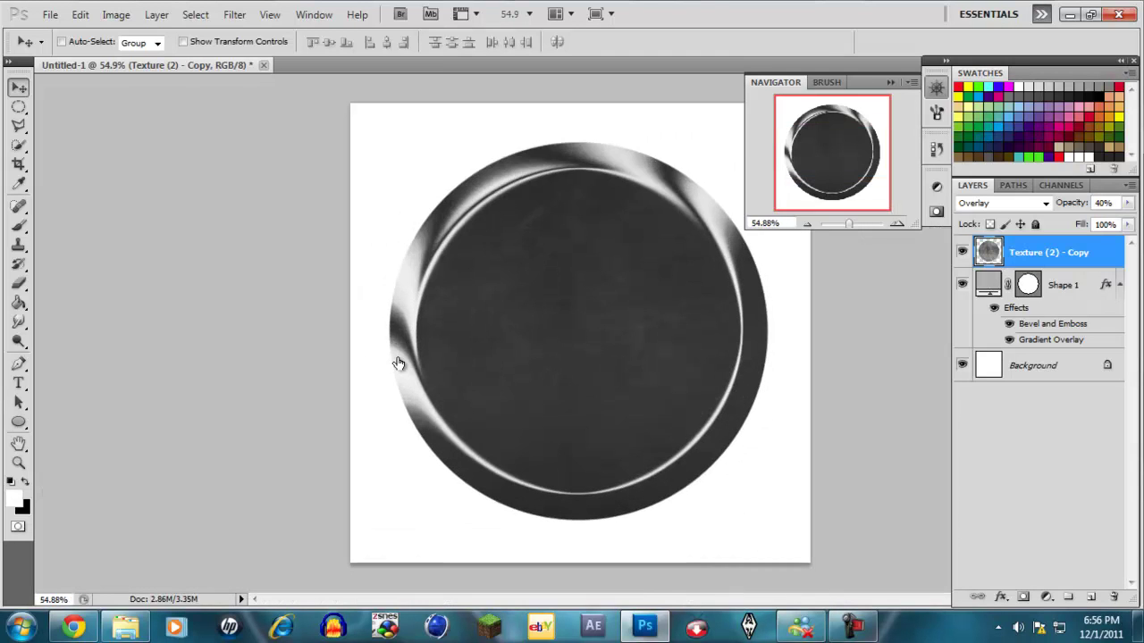
With the Shape 1 layer and Ellipse tool active, set the foreground colour to bright cyan #00f0ff.
{"action": "left_click", "coordinate": [1063, 295]}
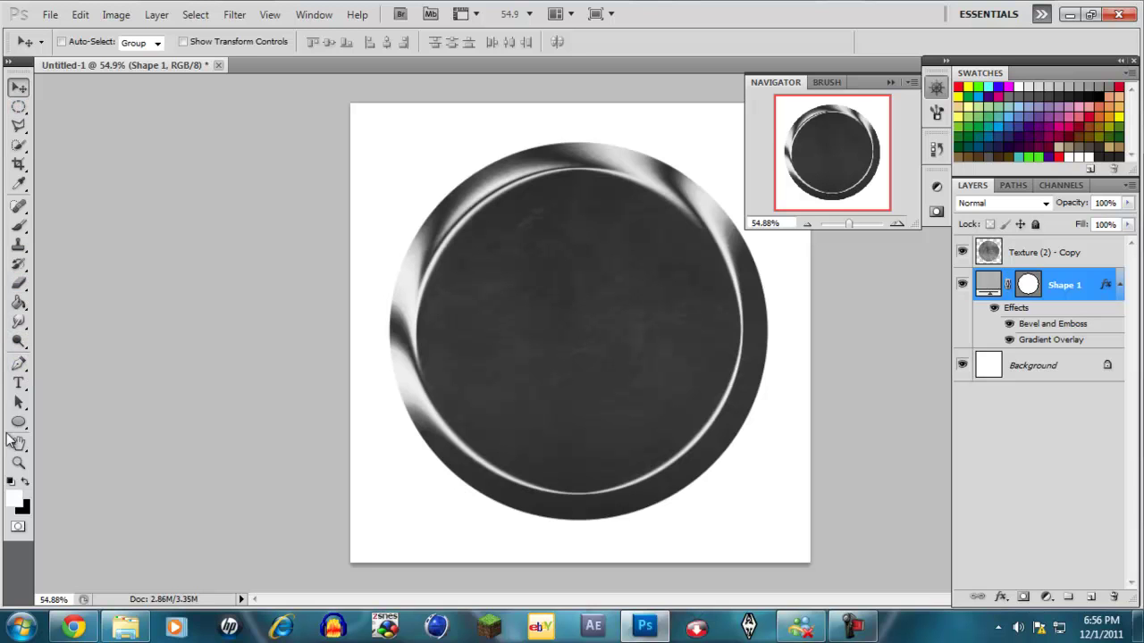
{"action": "left_click", "coordinate": [18, 423]}
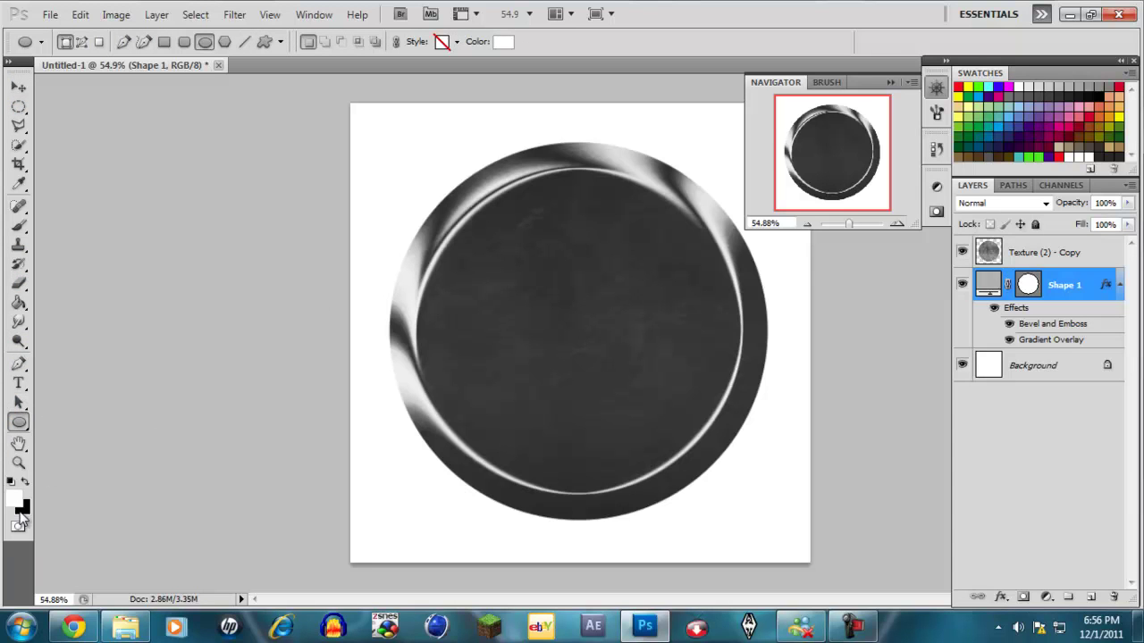
{"action": "left_click", "coordinate": [16, 501]}
{"action": "left_click_drag", "start_coordinate": [283, 321], "coordinate": [278, 228]}
{"action": "left_click", "coordinate": [246, 124]}
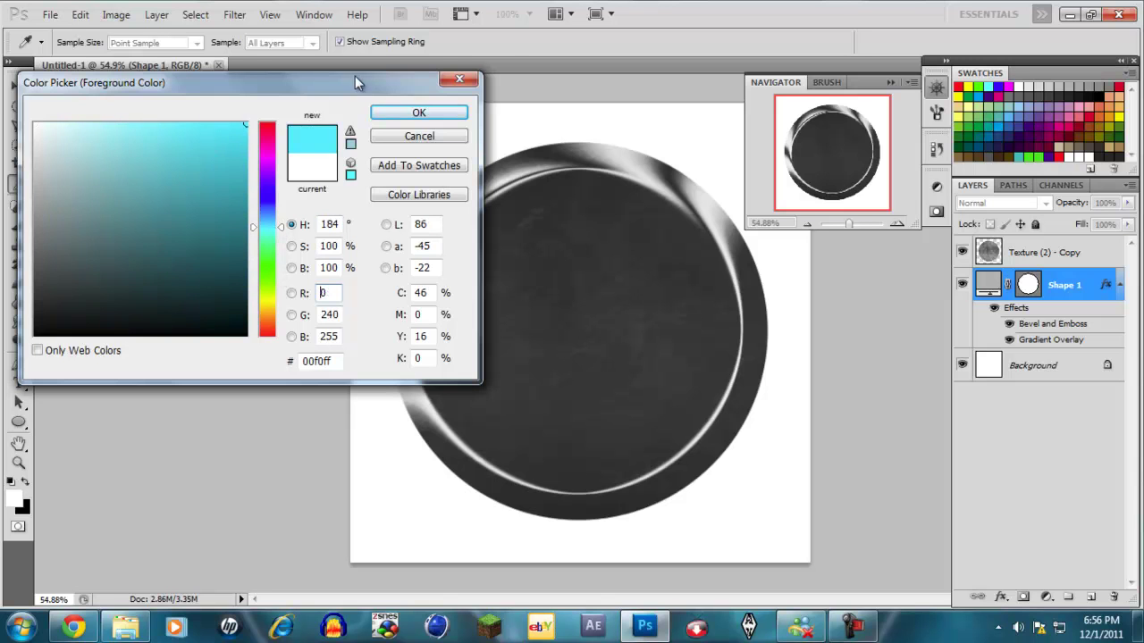
{"action": "left_click", "coordinate": [417, 114]}
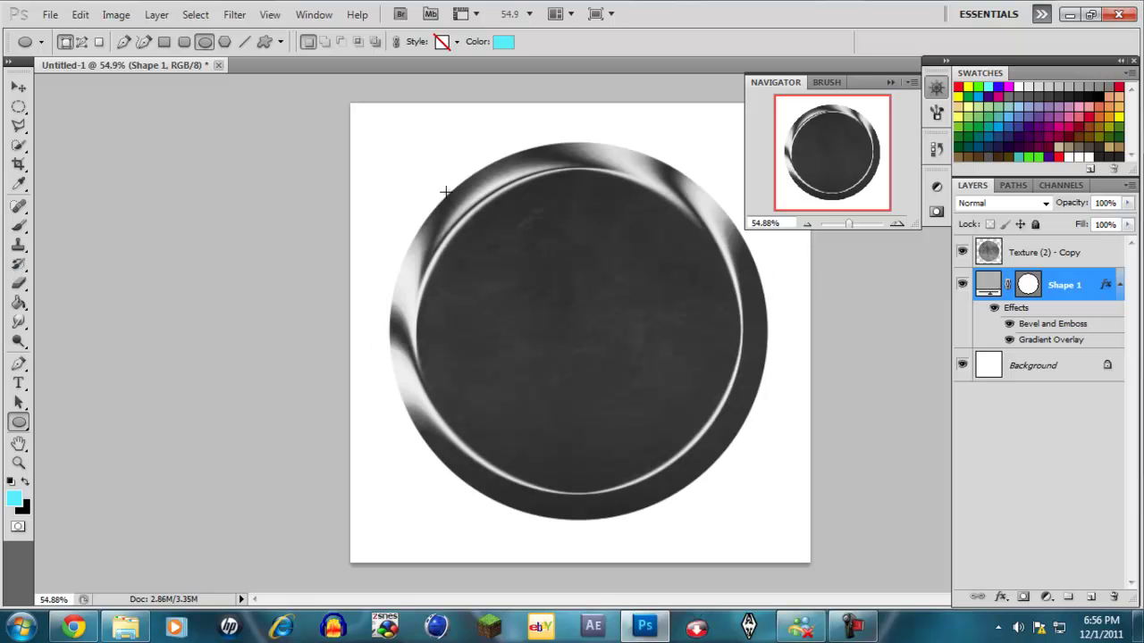
Draw a cyan circle the size of the button's inner face, move its layer above the texture, and centre it inside the metallic rim.
{"action": "left_click_drag", "start_coordinate": [451, 199], "coordinate": [761, 534]}
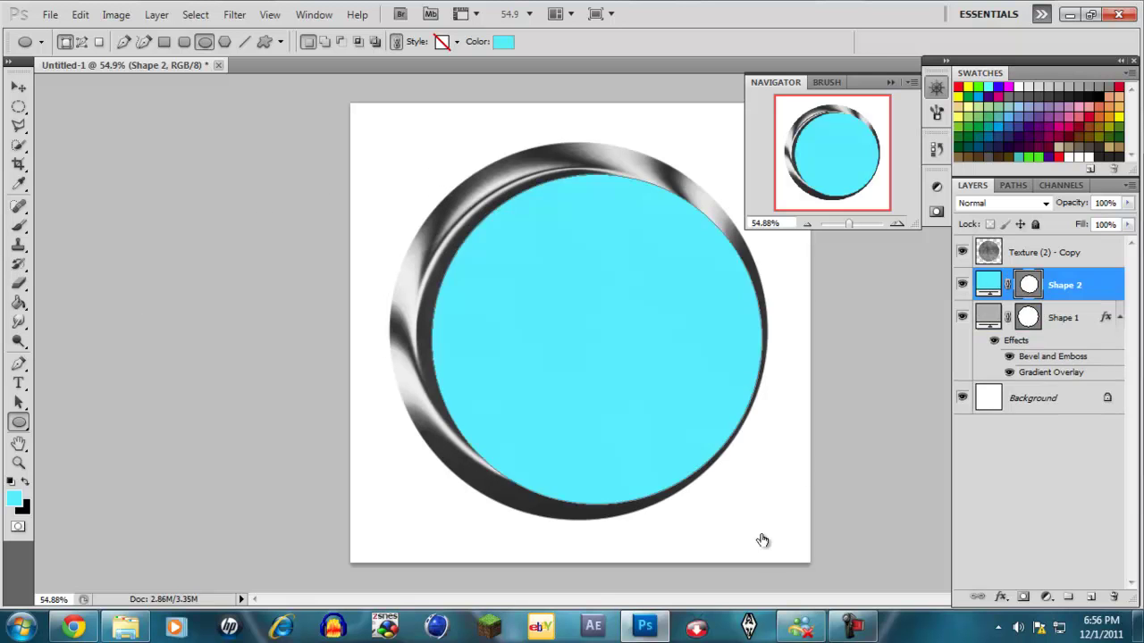
{"action": "left_click_drag", "start_coordinate": [1089, 291], "coordinate": [1088, 249]}
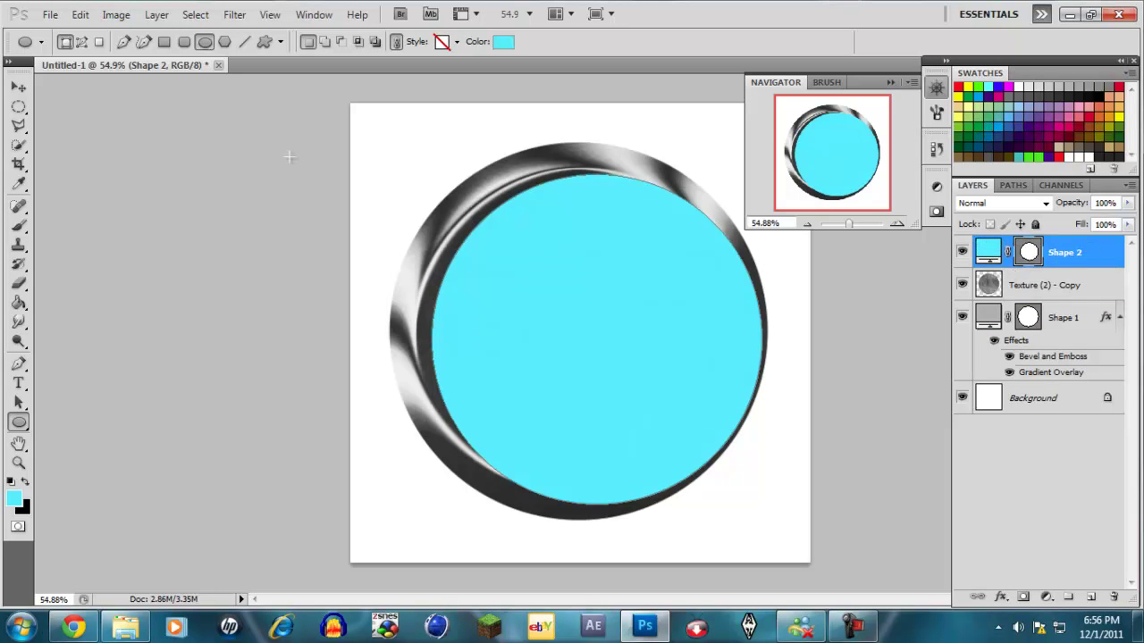
{"action": "left_click", "coordinate": [18, 89]}
{"action": "left_click_drag", "start_coordinate": [605, 330], "coordinate": [588, 338]}
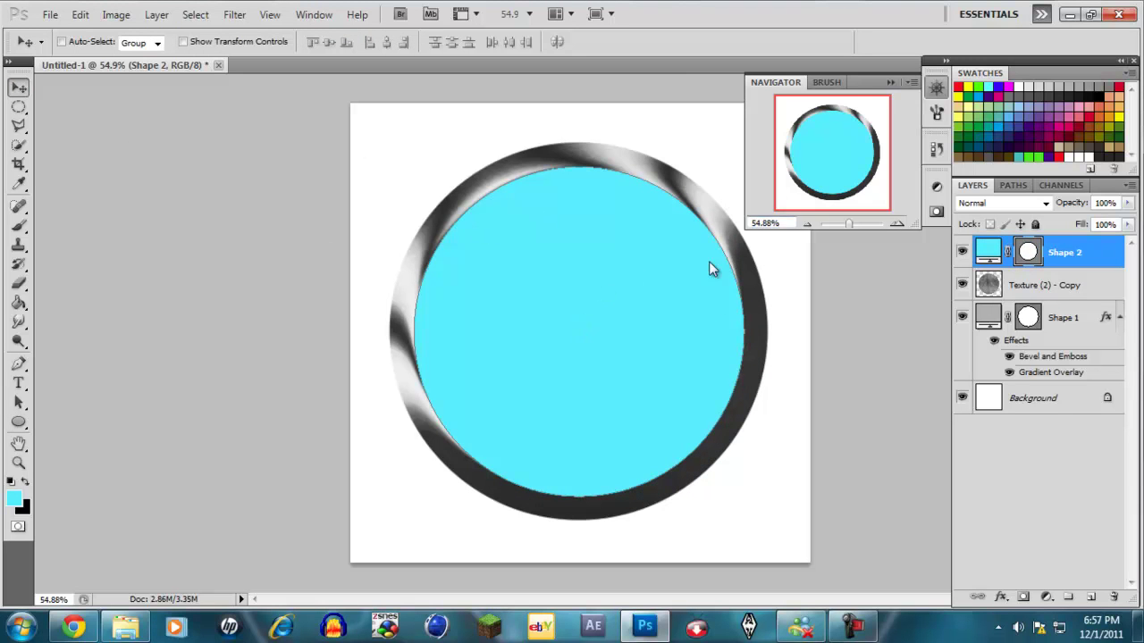
Add an inner shadow to the cyan circle with 88% opacity, 11 px distance, 22% choke and 234 px size.
{"action": "right_click", "coordinate": [1057, 250]}
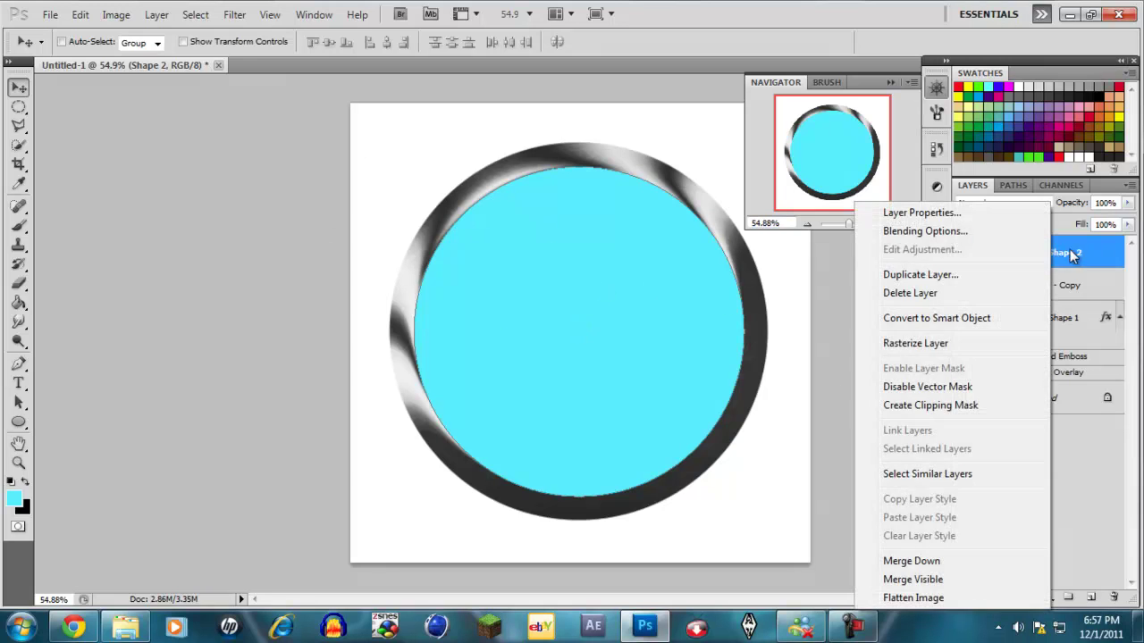
{"action": "left_click", "coordinate": [956, 240]}
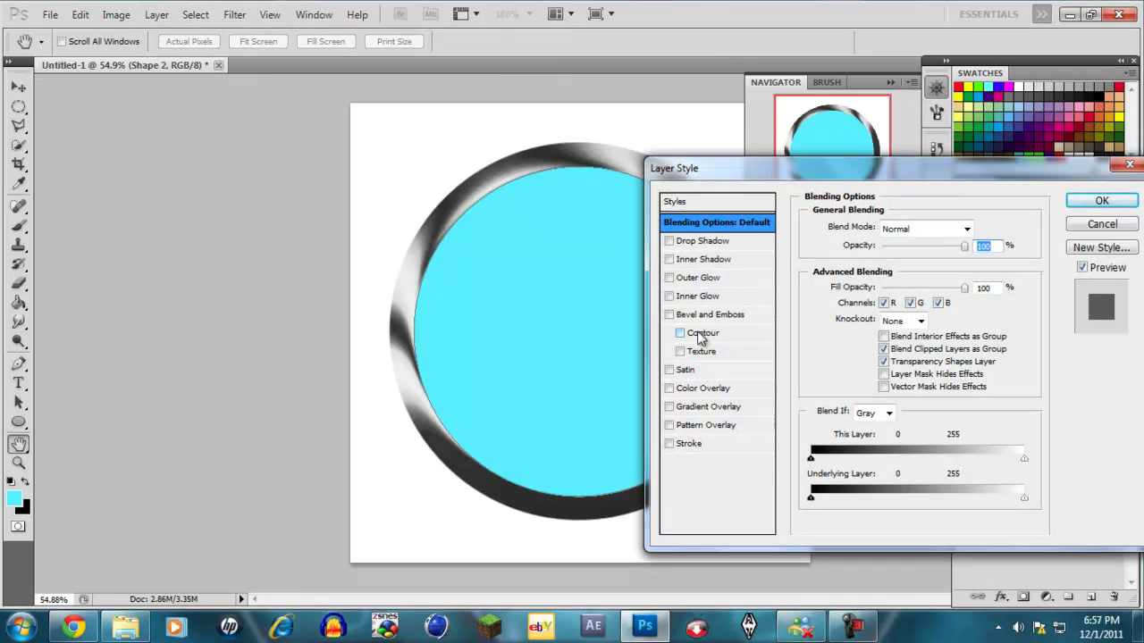
{"action": "left_click", "coordinate": [694, 263]}
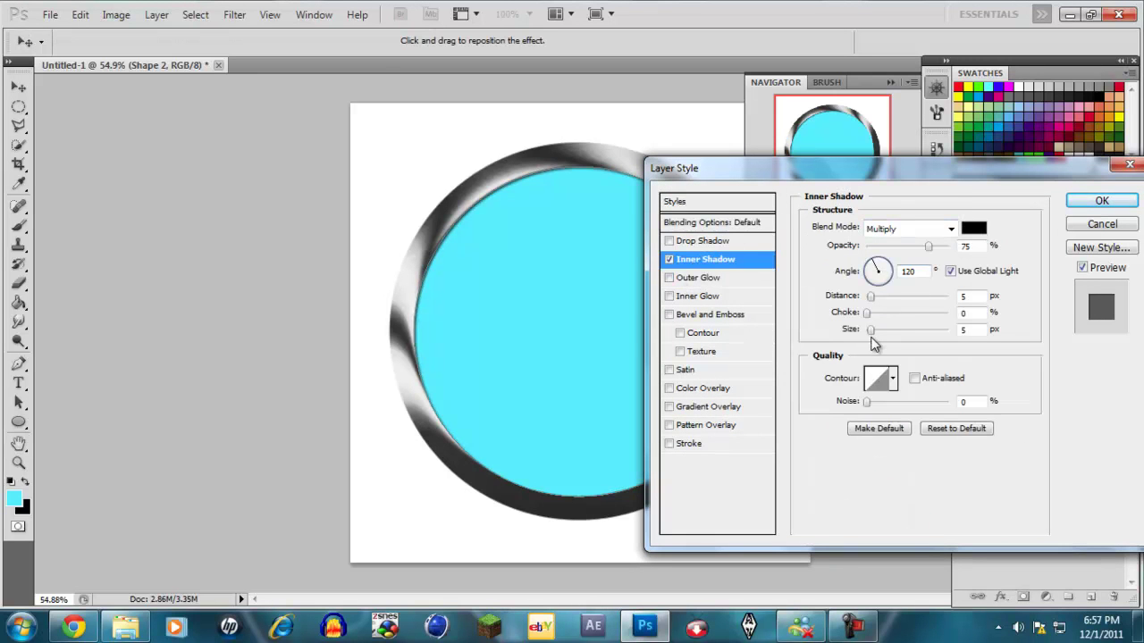
{"action": "left_click_drag", "start_coordinate": [871, 331], "coordinate": [942, 331]}
{"action": "left_click_drag", "start_coordinate": [935, 255], "coordinate": [941, 252]}
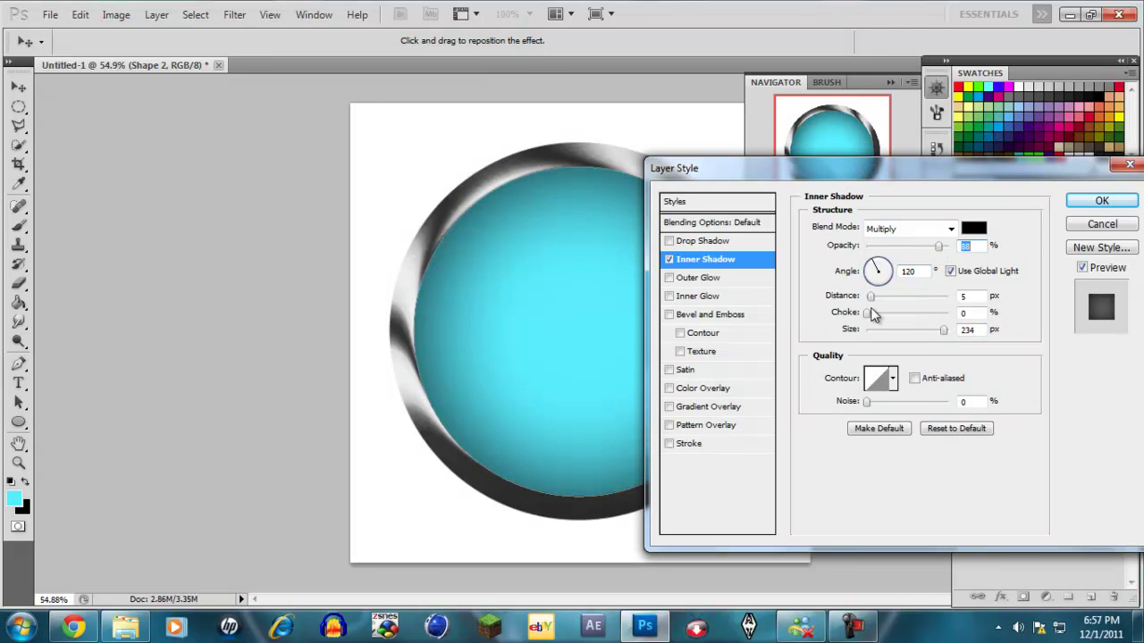
{"action": "left_click_drag", "start_coordinate": [878, 313], "coordinate": [884, 319]}
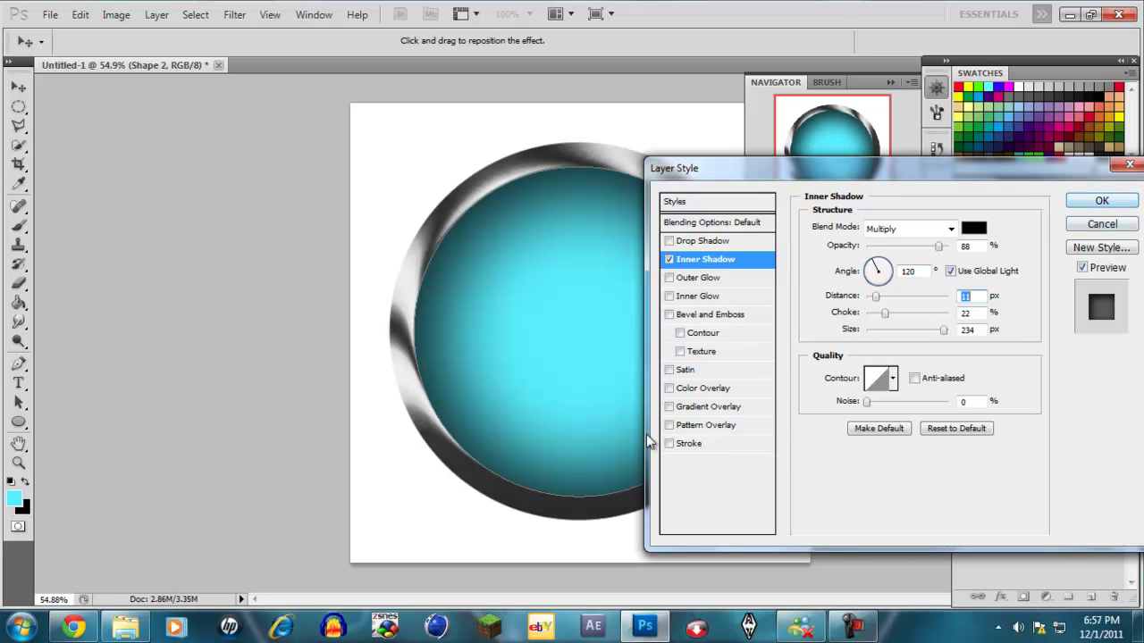
Add a gradient overlay to the cyan circle and set the gradient's start stop colour to teal #00b0b2.
{"action": "left_click", "coordinate": [713, 407]}
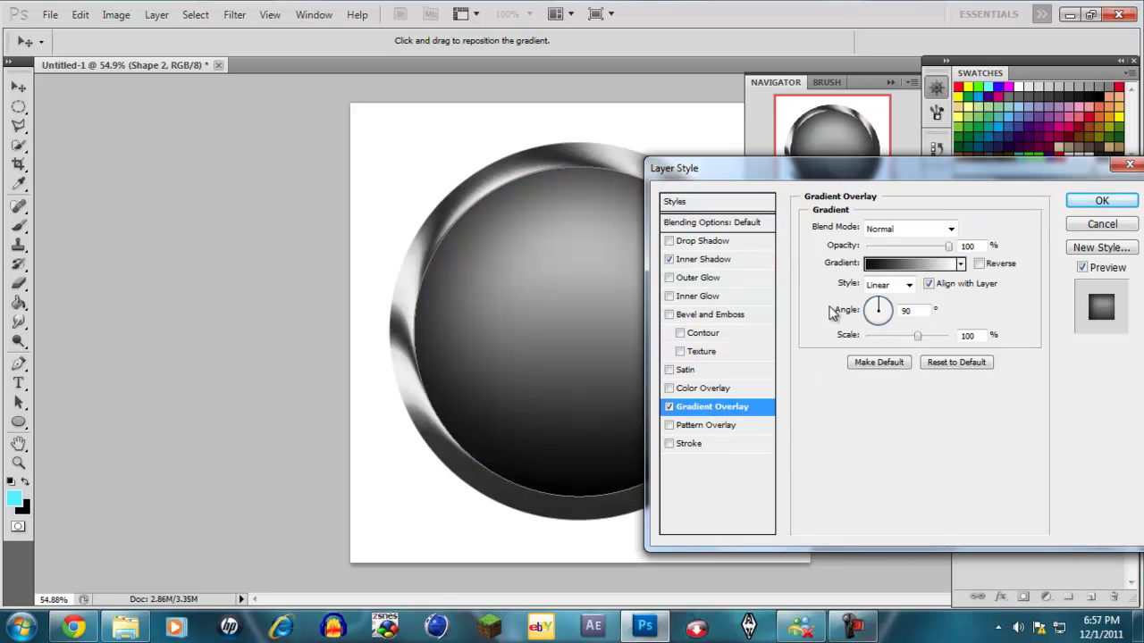
{"action": "left_click_drag", "start_coordinate": [949, 246], "coordinate": [1023, 248]}
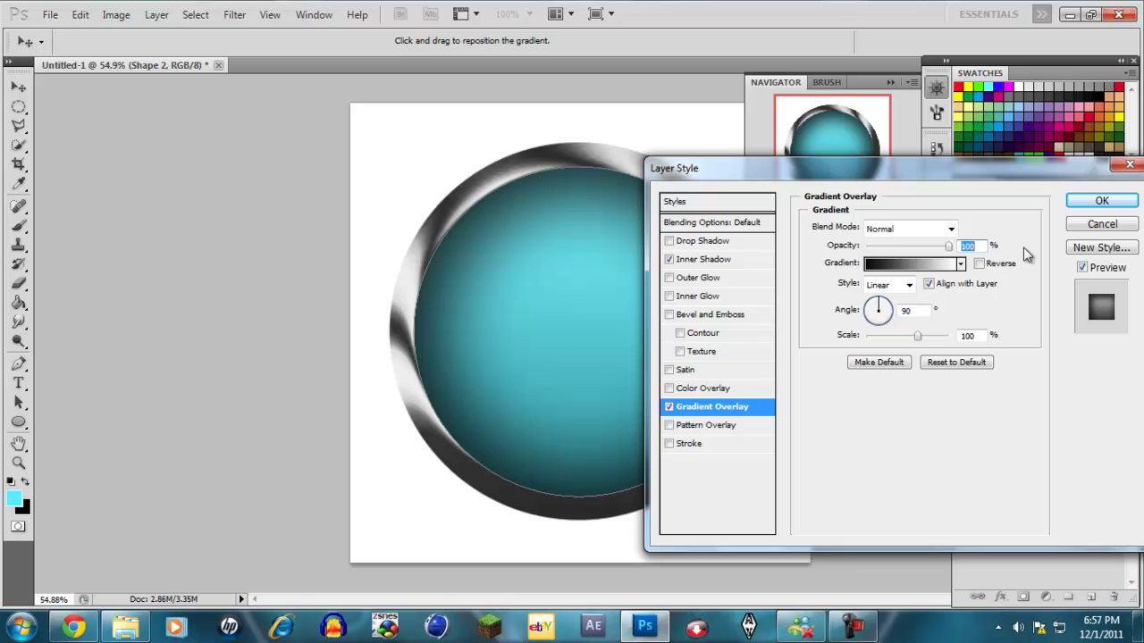
{"action": "left_click", "coordinate": [903, 270]}
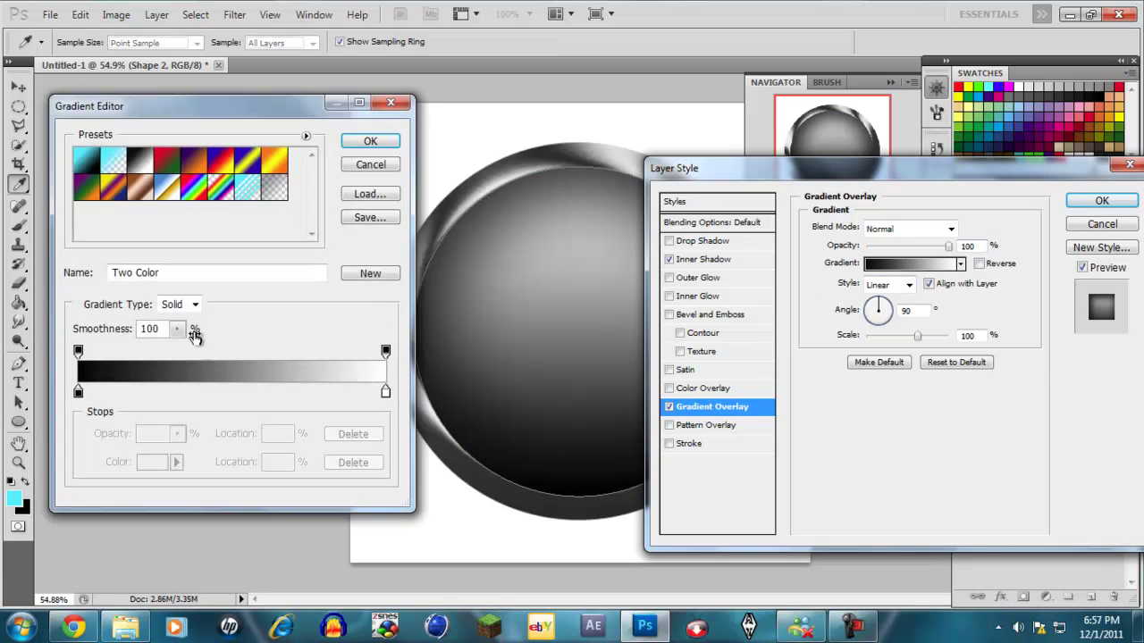
{"action": "left_click", "coordinate": [78, 393]}
{"action": "double_click", "coordinate": [77, 393]}
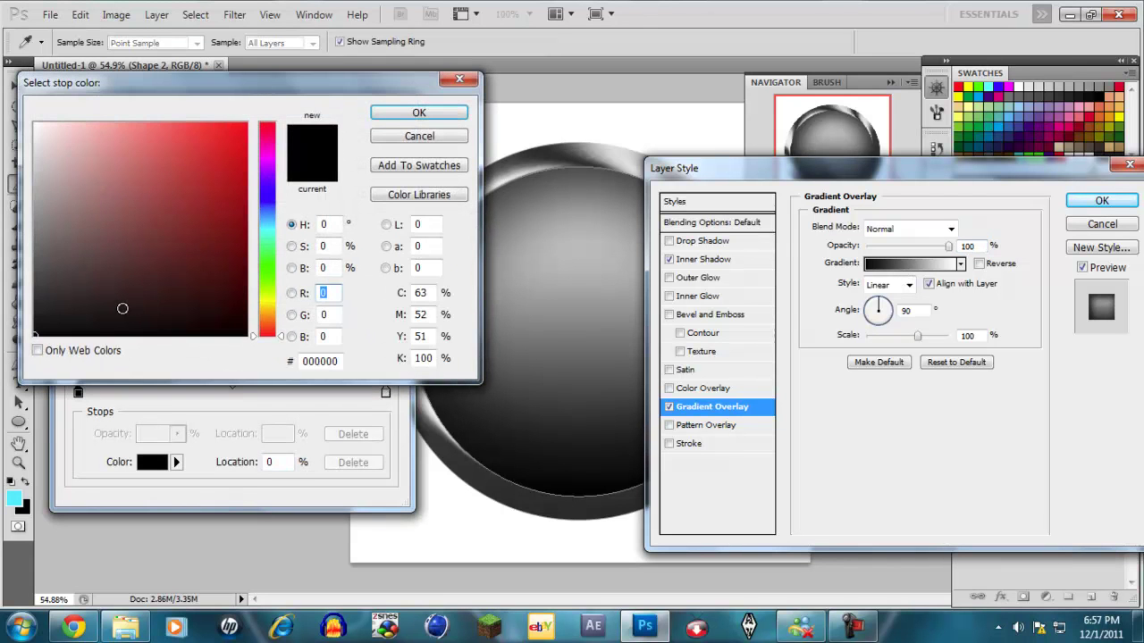
{"action": "left_click_drag", "start_coordinate": [282, 336], "coordinate": [265, 187]}
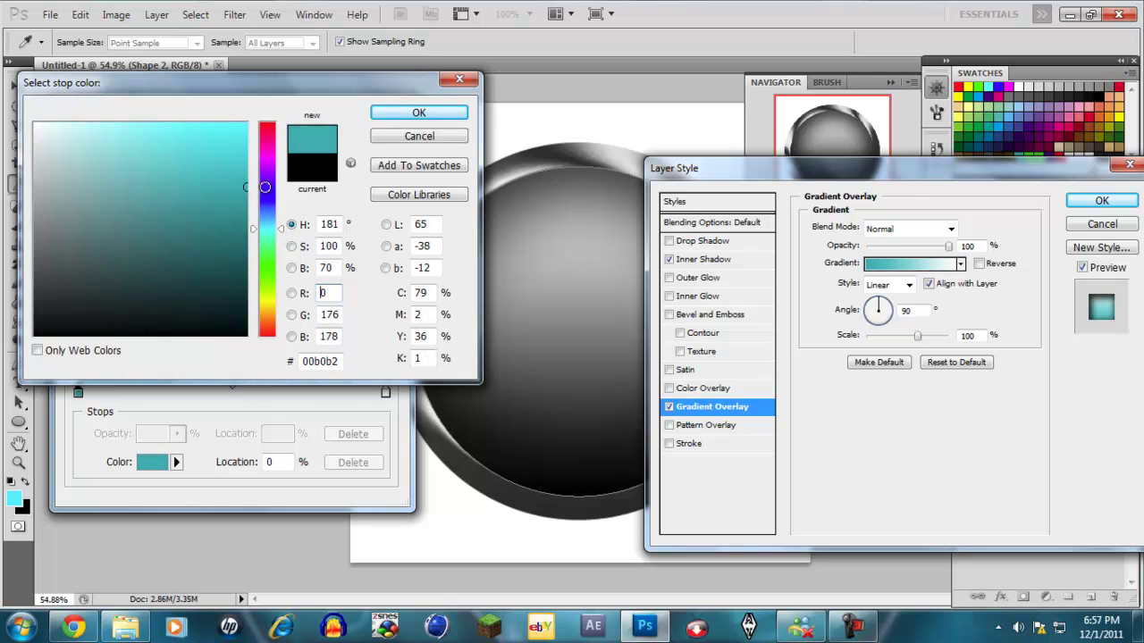
{"action": "left_click", "coordinate": [419, 114]}
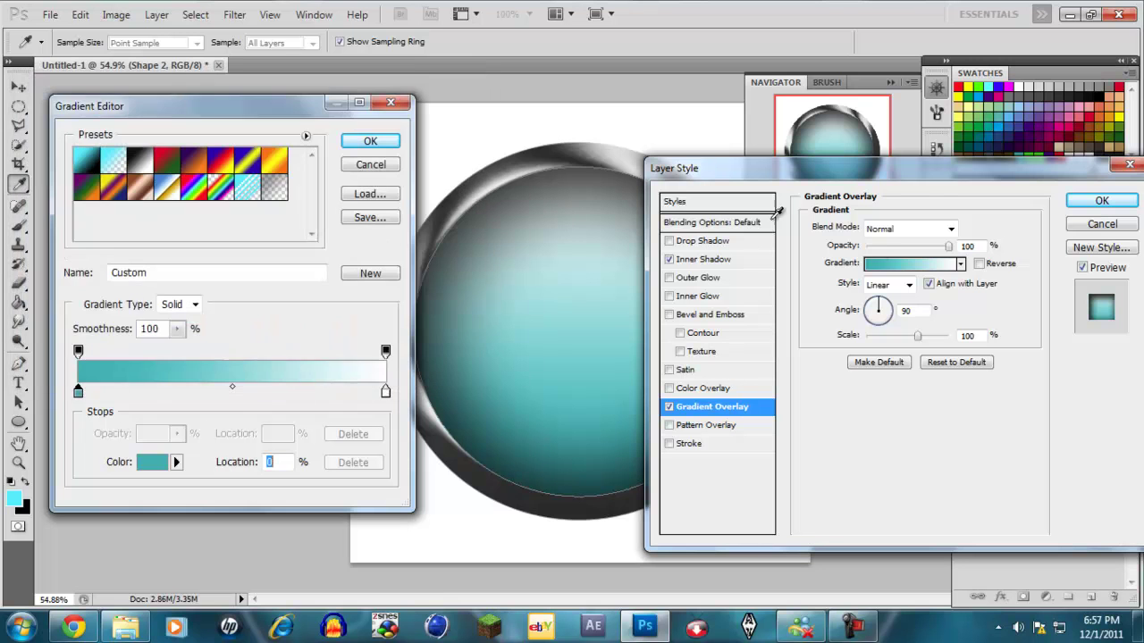
{"action": "double_click", "coordinate": [385, 392]}
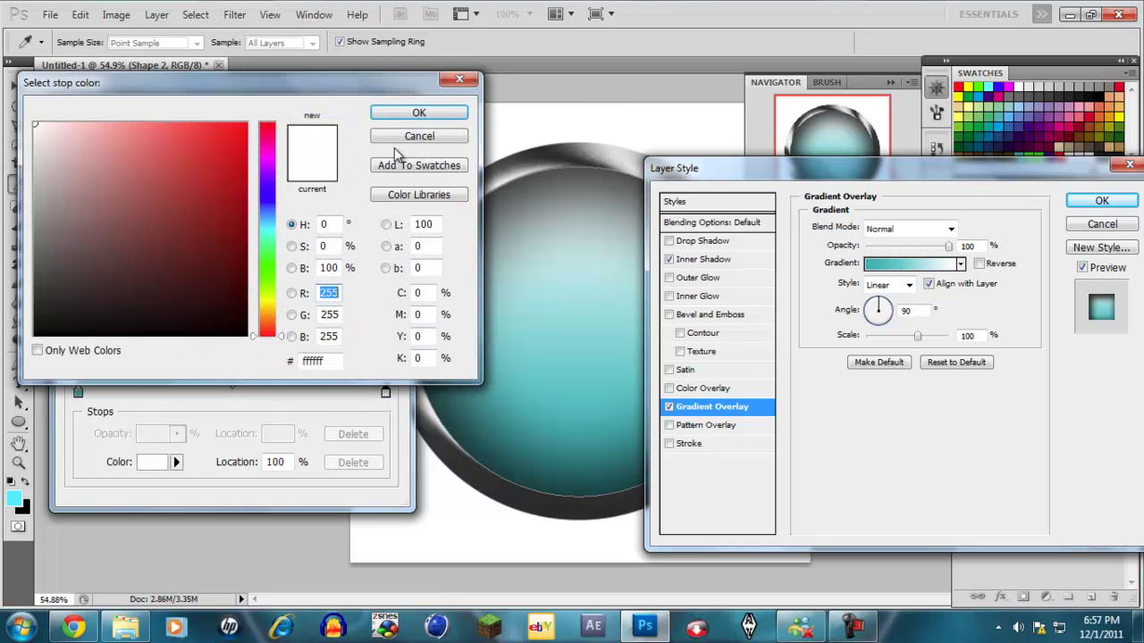
{"action": "left_click", "coordinate": [459, 79]}
{"action": "left_click", "coordinate": [272, 394]}
{"action": "left_click_drag", "start_coordinate": [271, 393], "coordinate": [333, 394]}
{"action": "left_click", "coordinate": [102, 393]}
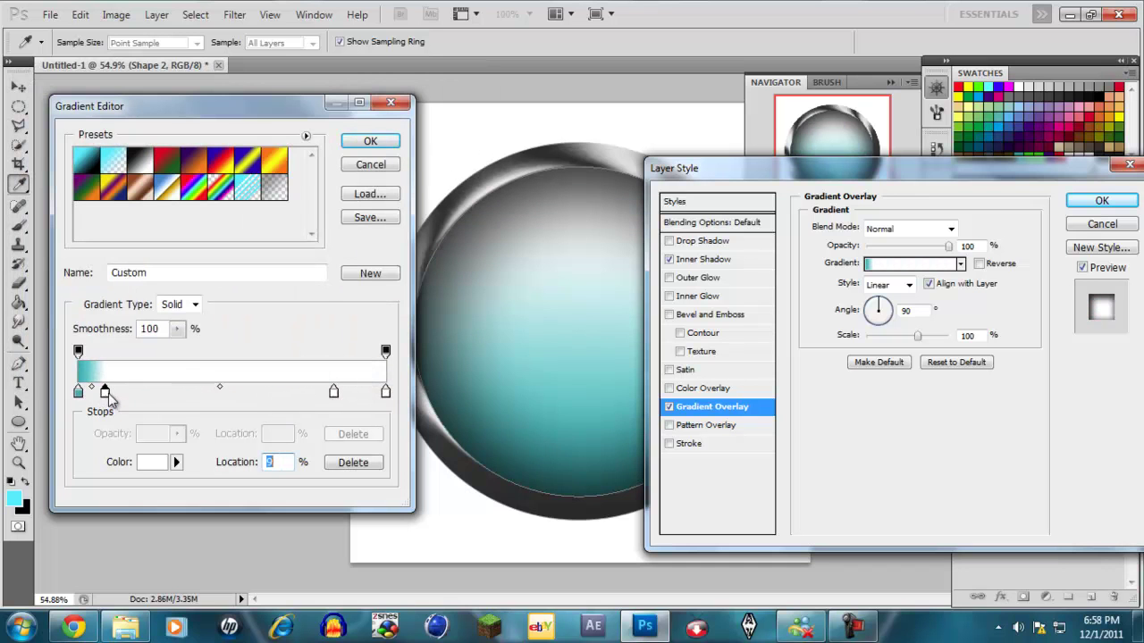
{"action": "left_click_drag", "start_coordinate": [108, 395], "coordinate": [78, 395]}
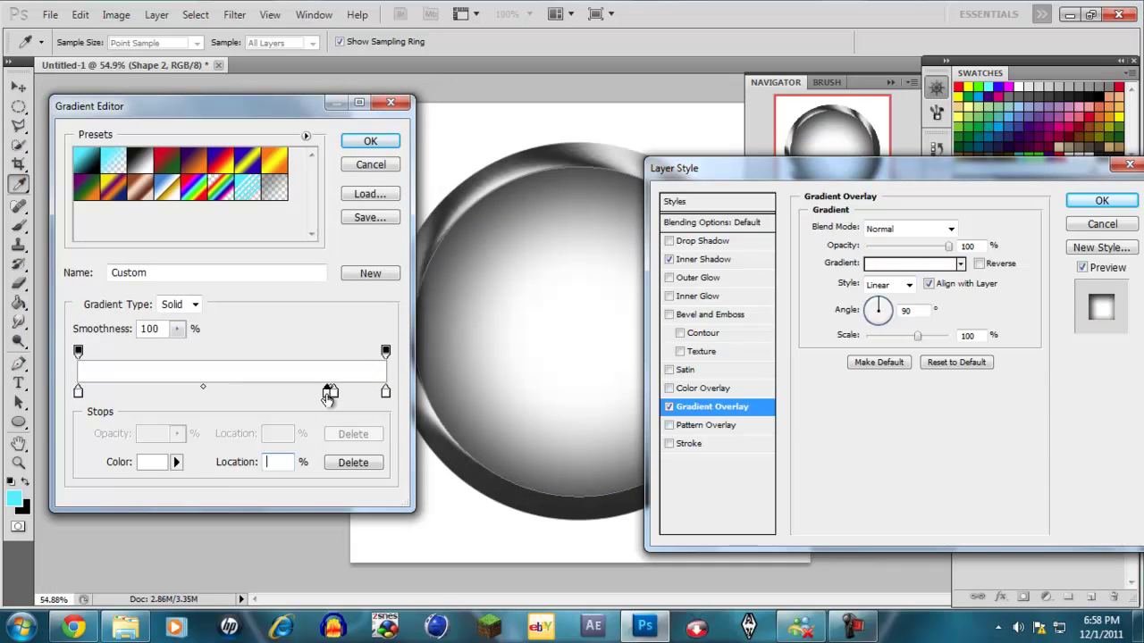
{"action": "left_click_drag", "start_coordinate": [333, 395], "coordinate": [77, 393]}
{"action": "double_click", "coordinate": [78, 394]}
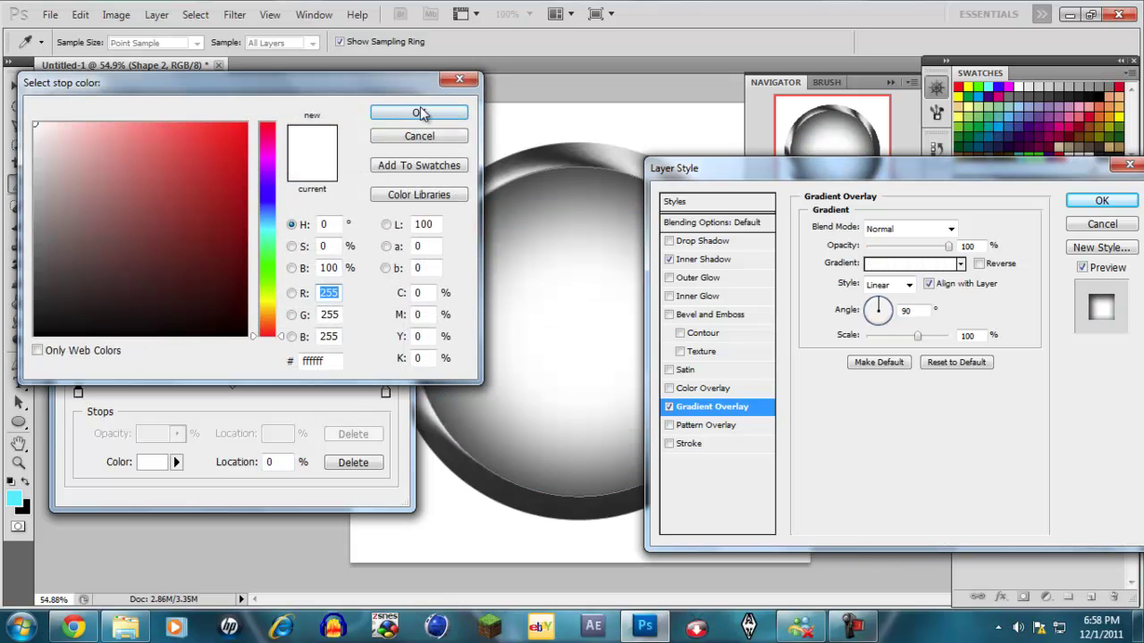
{"action": "left_click", "coordinate": [459, 78]}
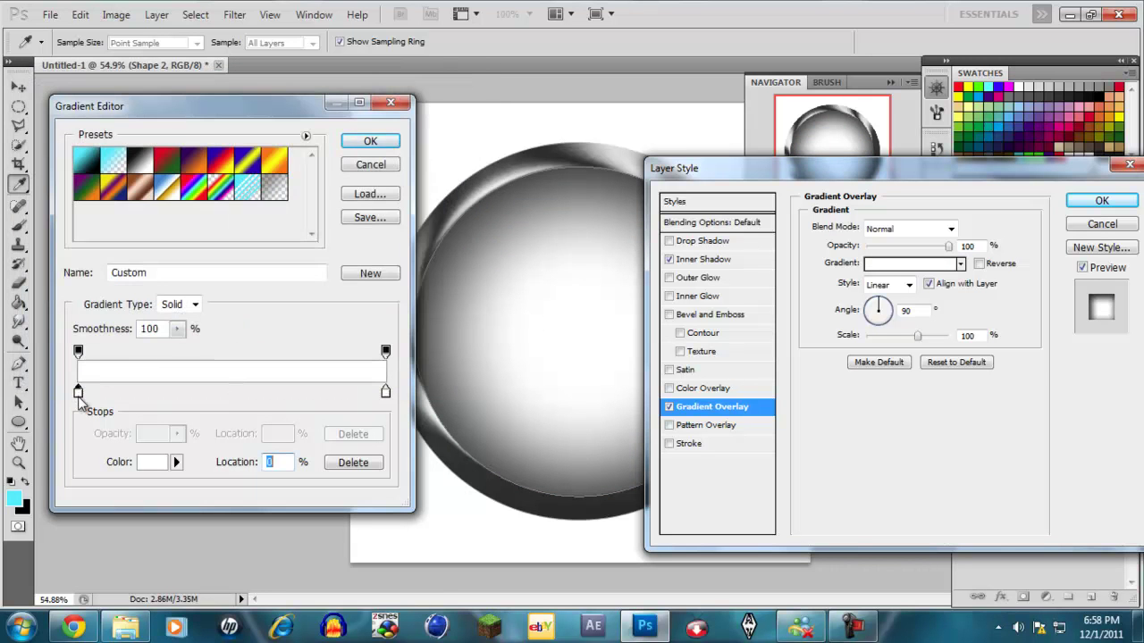
Copy the hex code #00b0b2 from the gradient's start stop and keep that colour.
{"action": "double_click", "coordinate": [78, 393]}
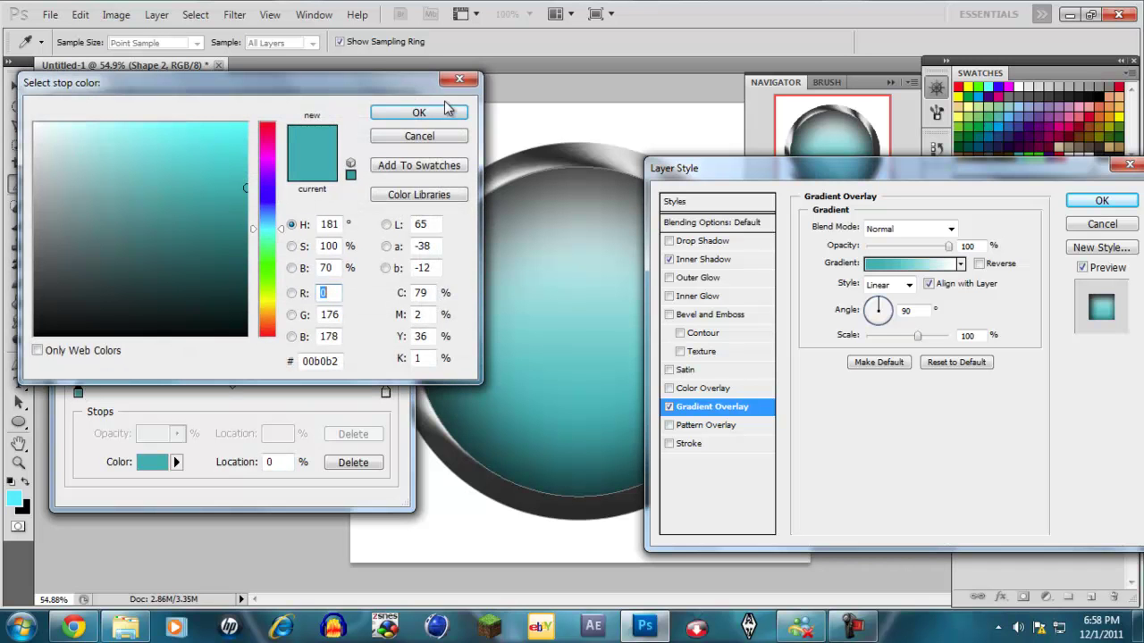
{"action": "left_click_drag", "start_coordinate": [338, 361], "coordinate": [268, 359]}
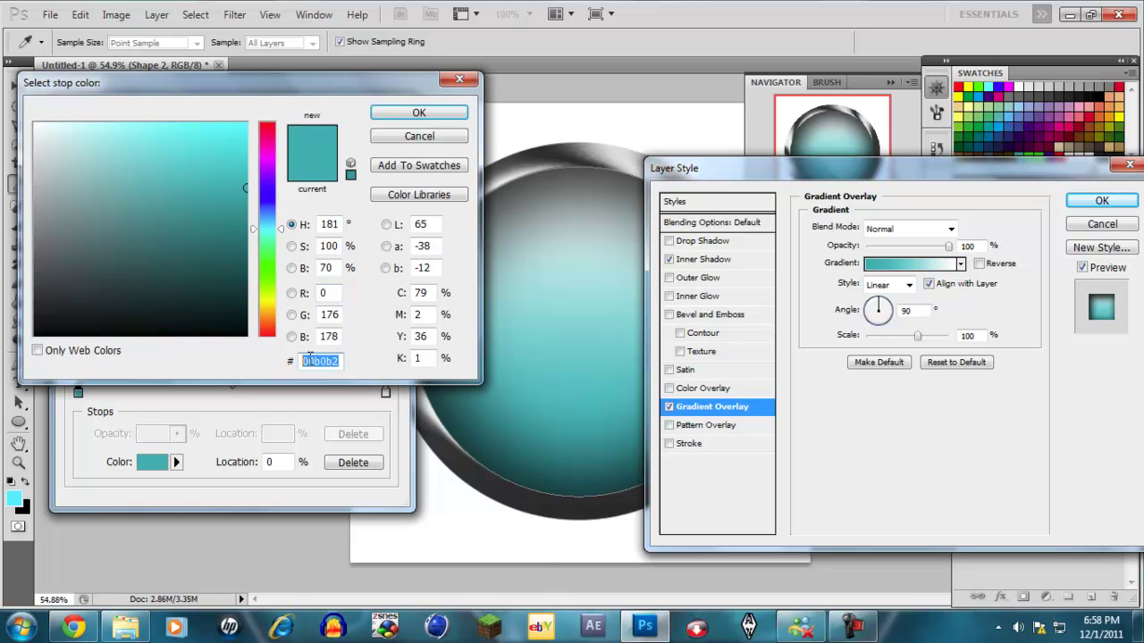
{"action": "right_click", "coordinate": [320, 359]}
{"action": "left_click", "coordinate": [335, 415]}
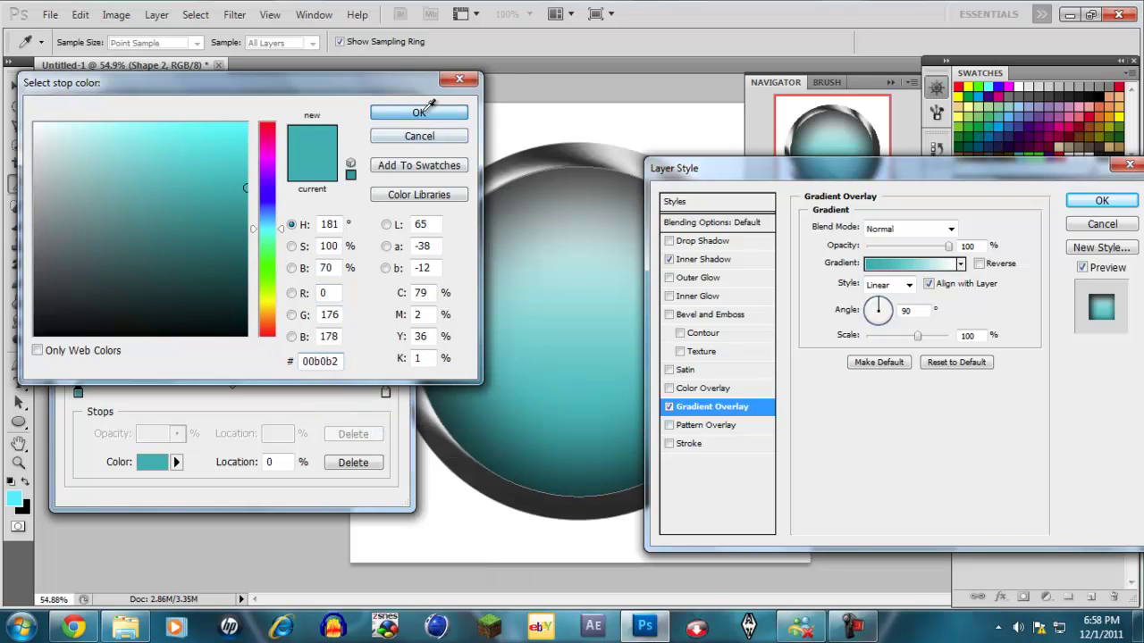
{"action": "left_click", "coordinate": [419, 112]}
Paste the copied code into the gradient's end stop, brighten the colour to #00edf0, and accept the gradient.
{"action": "left_click", "coordinate": [385, 392]}
{"action": "double_click", "coordinate": [385, 392]}
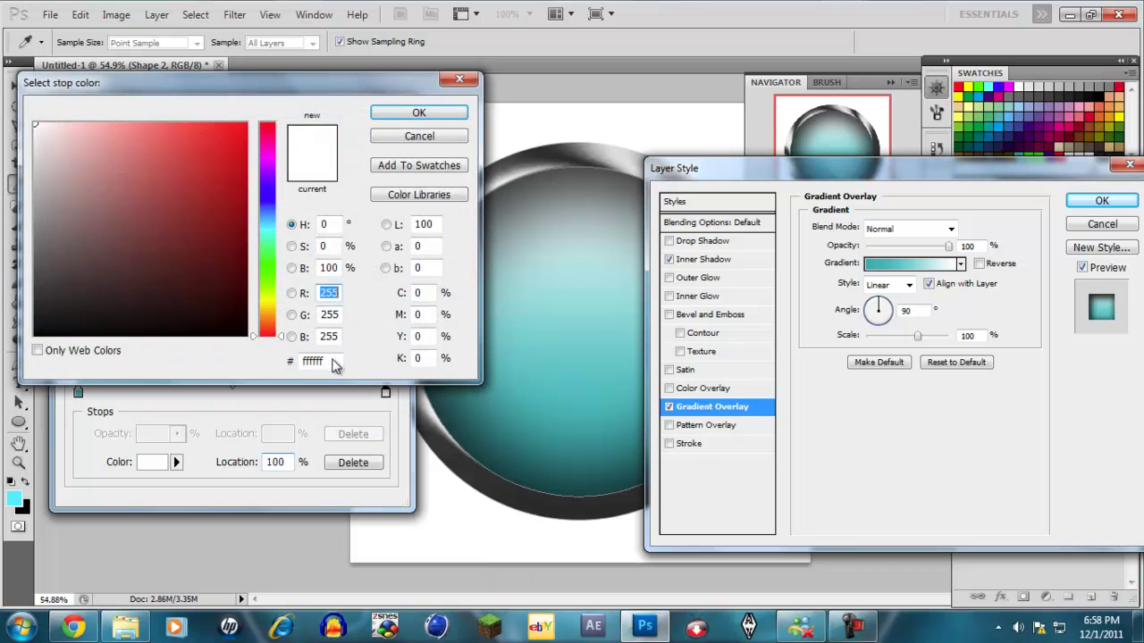
{"action": "right_click", "coordinate": [330, 358]}
{"action": "left_click", "coordinate": [386, 437]}
{"action": "mouse_move", "coordinate": [243, 181]}
{"action": "left_mouse_down"}
{"action": "mouse_move", "coordinate": [242, 148]}
{"action": "mouse_move", "coordinate": [258, 135]}
{"action": "left_mouse_up"}
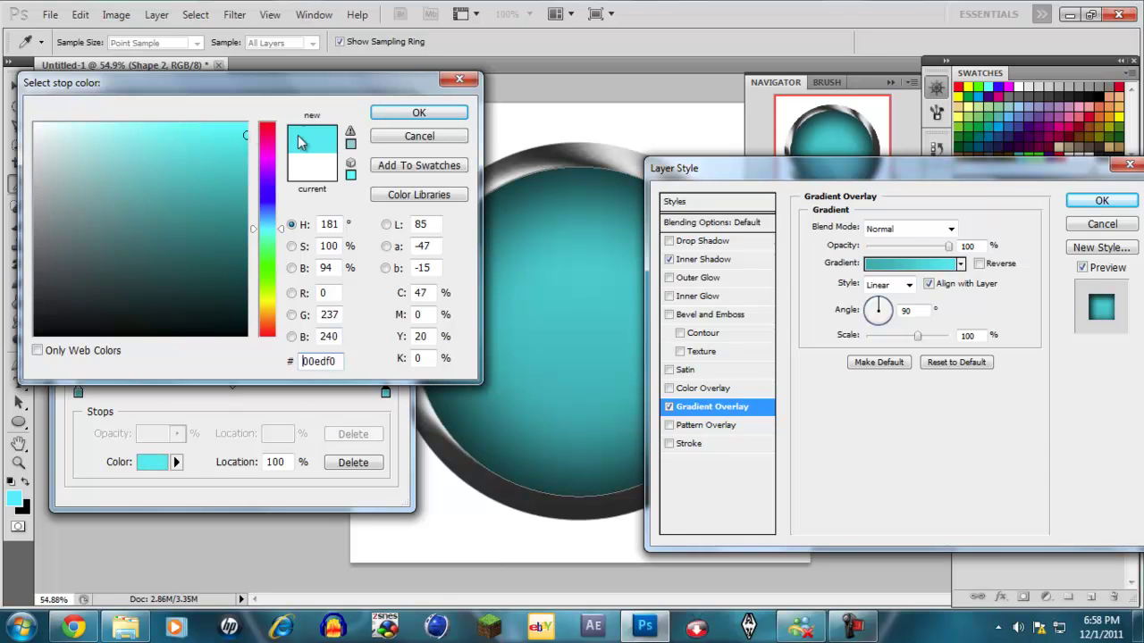
{"action": "left_click", "coordinate": [416, 113]}
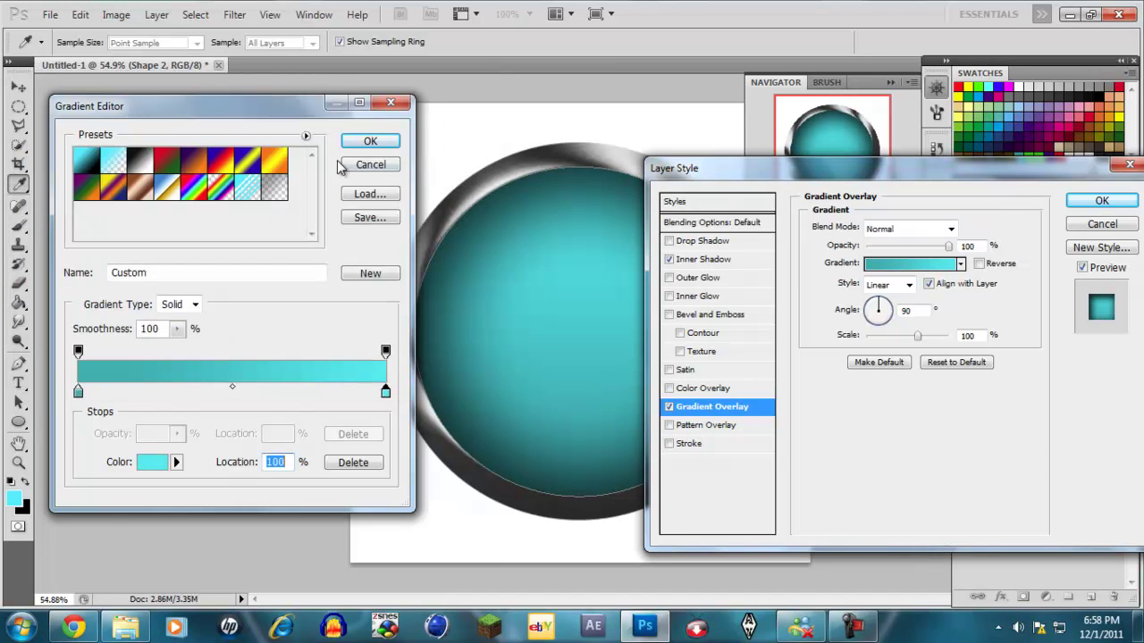
{"action": "left_click", "coordinate": [370, 141]}
Make the gradient overlay radial and reversed with a 97% scale, and apply the layer style.
{"action": "left_click", "coordinate": [918, 288]}
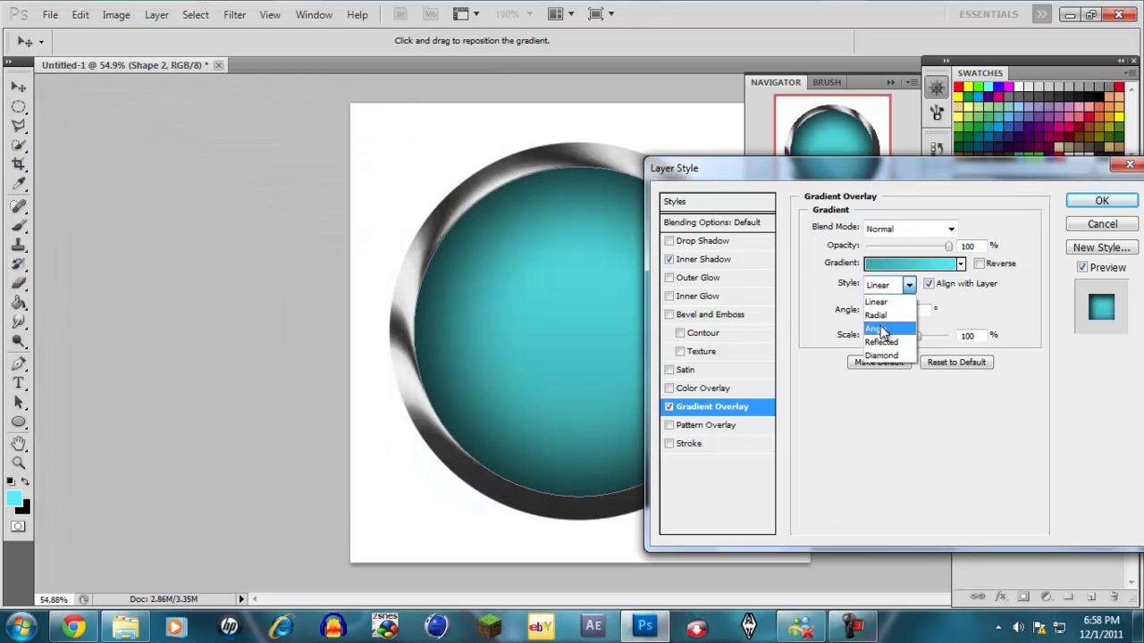
{"action": "left_click", "coordinate": [880, 307]}
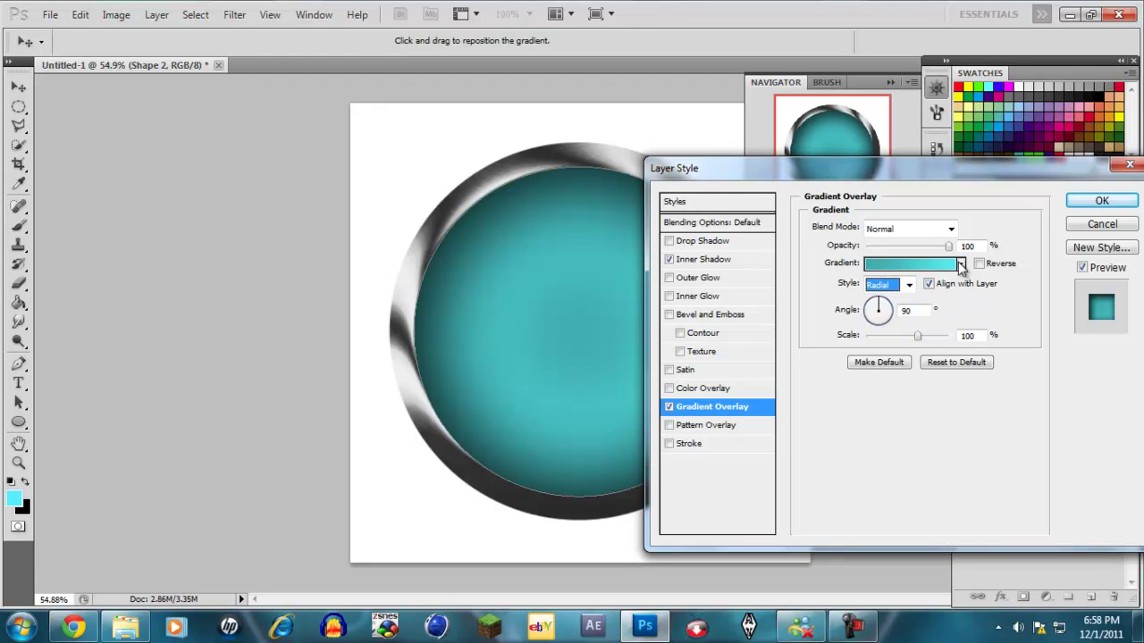
{"action": "mouse_move", "coordinate": [916, 335]}
{"action": "left_mouse_down"}
{"action": "mouse_move", "coordinate": [893, 339]}
{"action": "mouse_move", "coordinate": [908, 337]}
{"action": "left_mouse_up"}
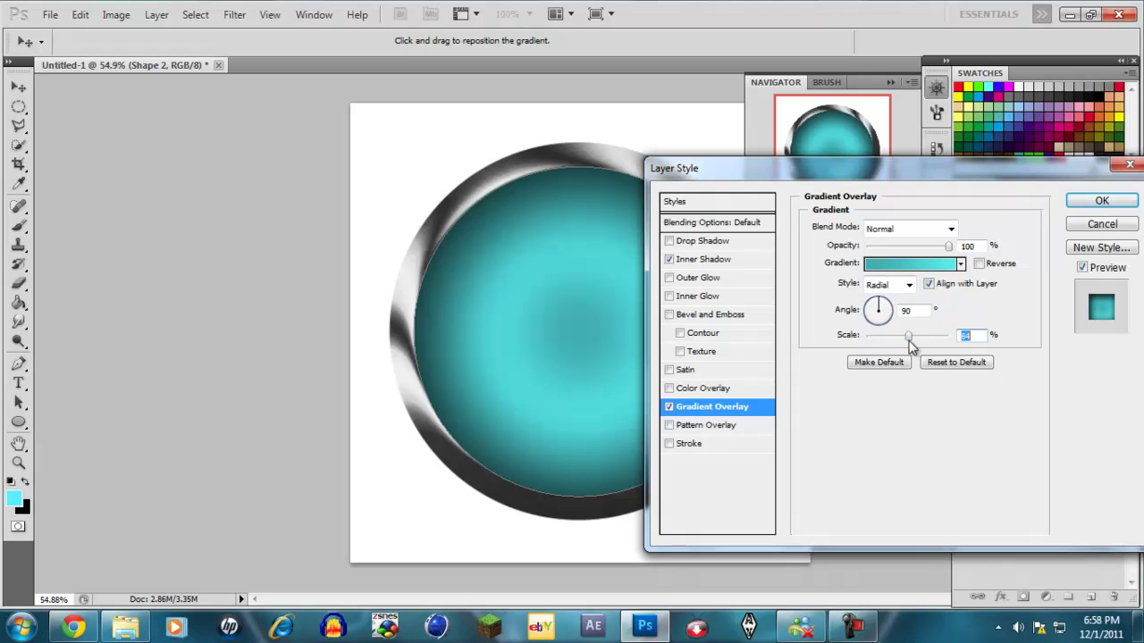
{"action": "left_click", "coordinate": [979, 264]}
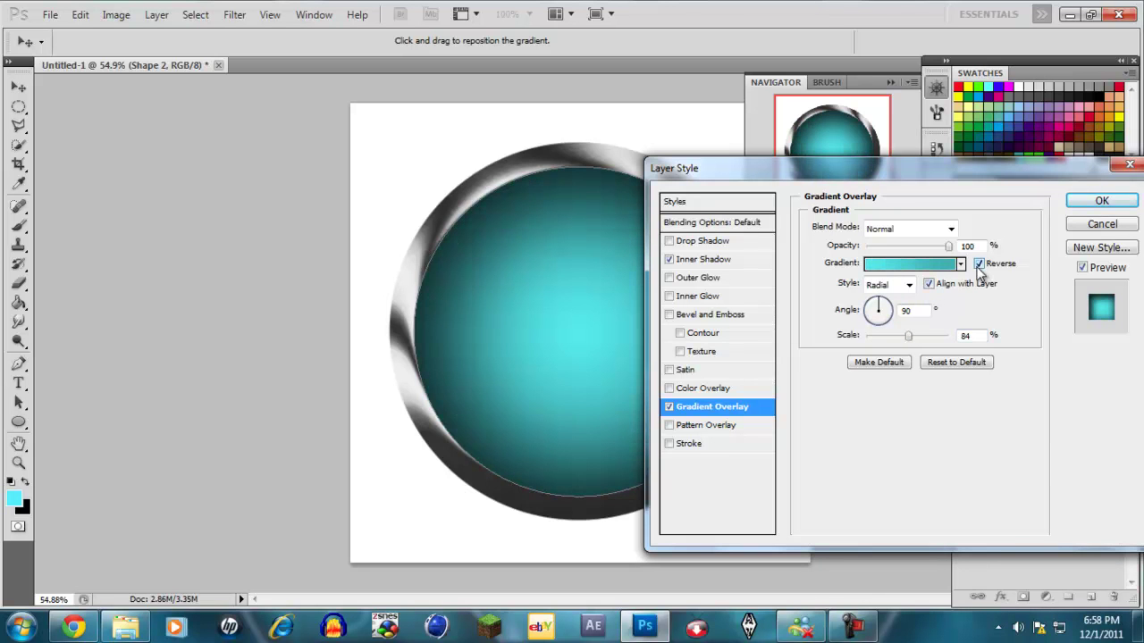
{"action": "left_click_drag", "start_coordinate": [908, 340], "coordinate": [916, 342]}
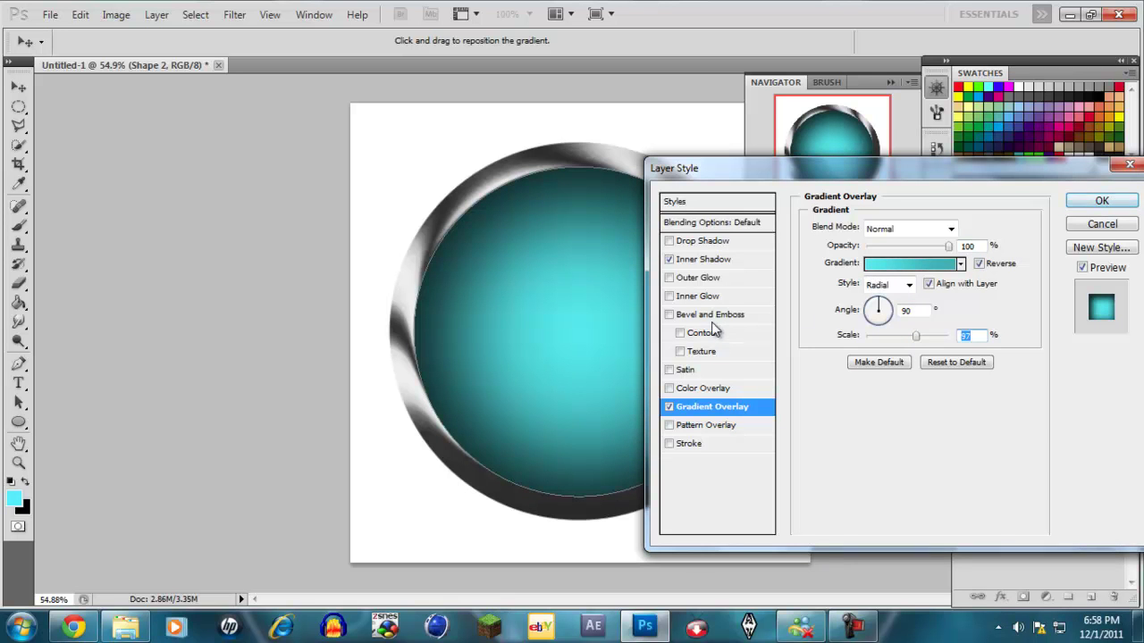
{"action": "left_click", "coordinate": [1102, 201]}
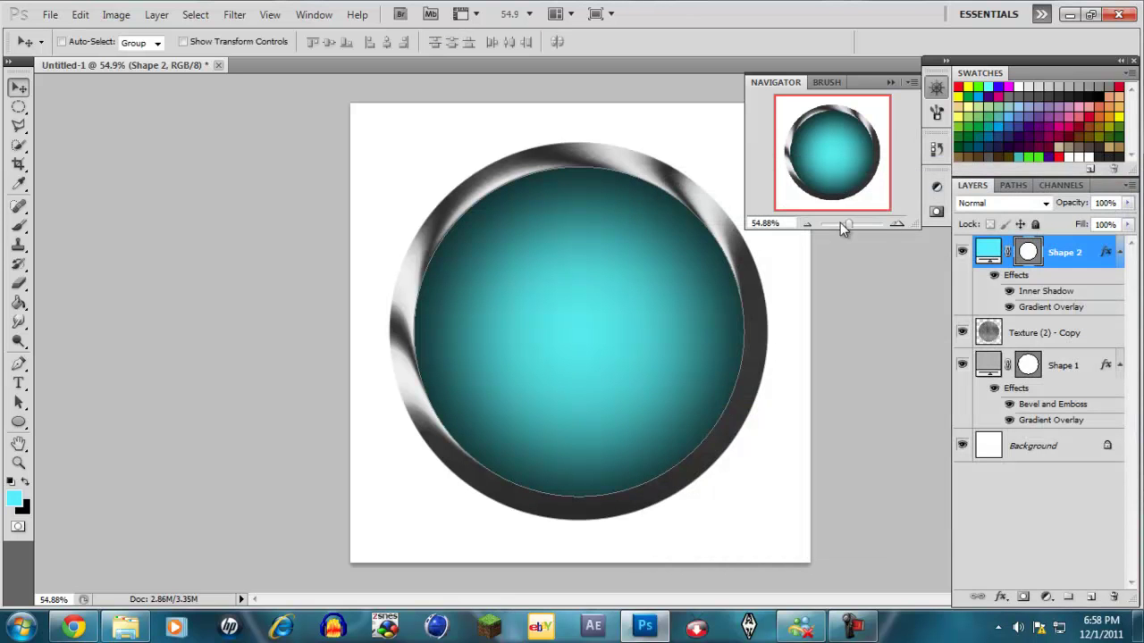
With the Ellipse tool active, set the Shape 2 layer's fill colour to white.
{"action": "left_click_drag", "start_coordinate": [847, 225], "coordinate": [848, 222]}
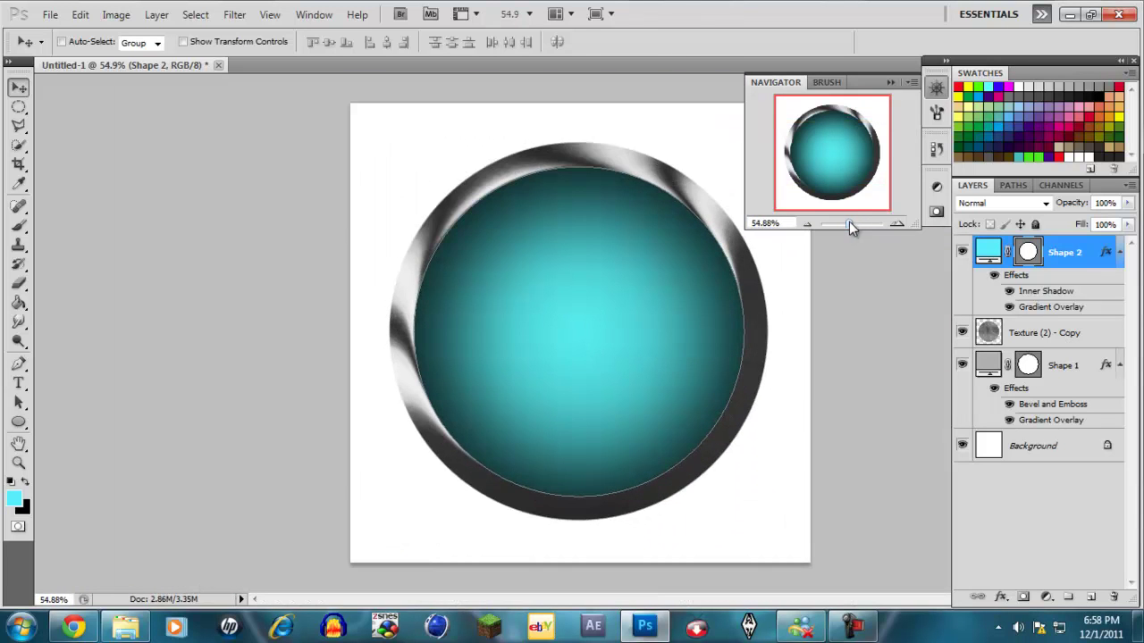
{"action": "left_click", "coordinate": [19, 423]}
{"action": "left_click", "coordinate": [85, 453]}
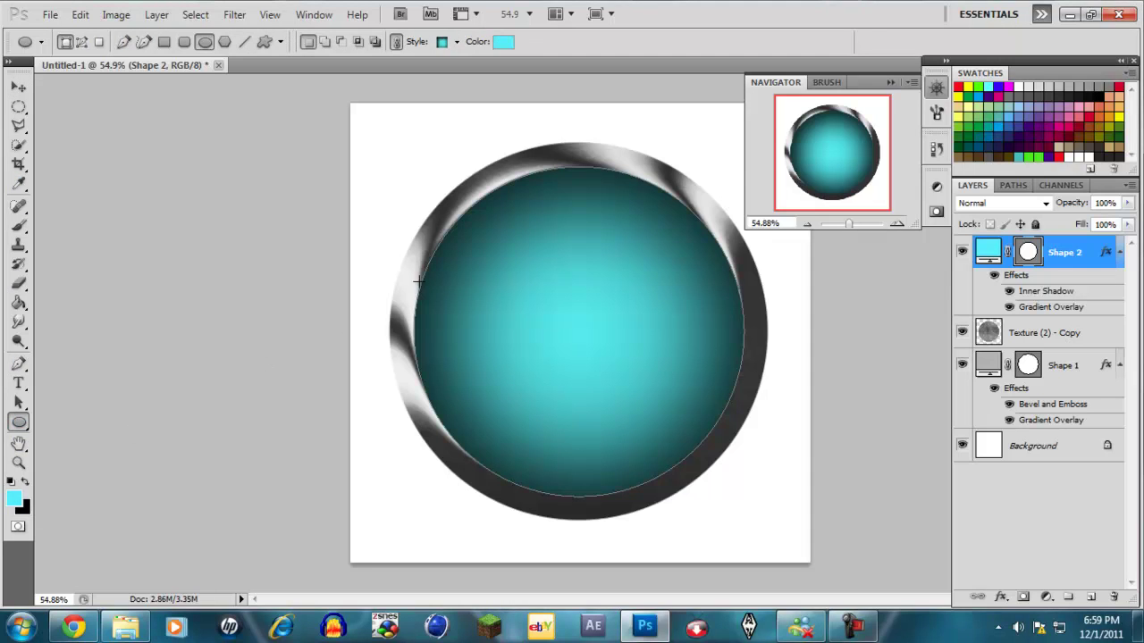
{"action": "left_click", "coordinate": [503, 41]}
{"action": "left_click_drag", "start_coordinate": [137, 264], "coordinate": [39, 93]}
{"action": "left_click", "coordinate": [417, 113]}
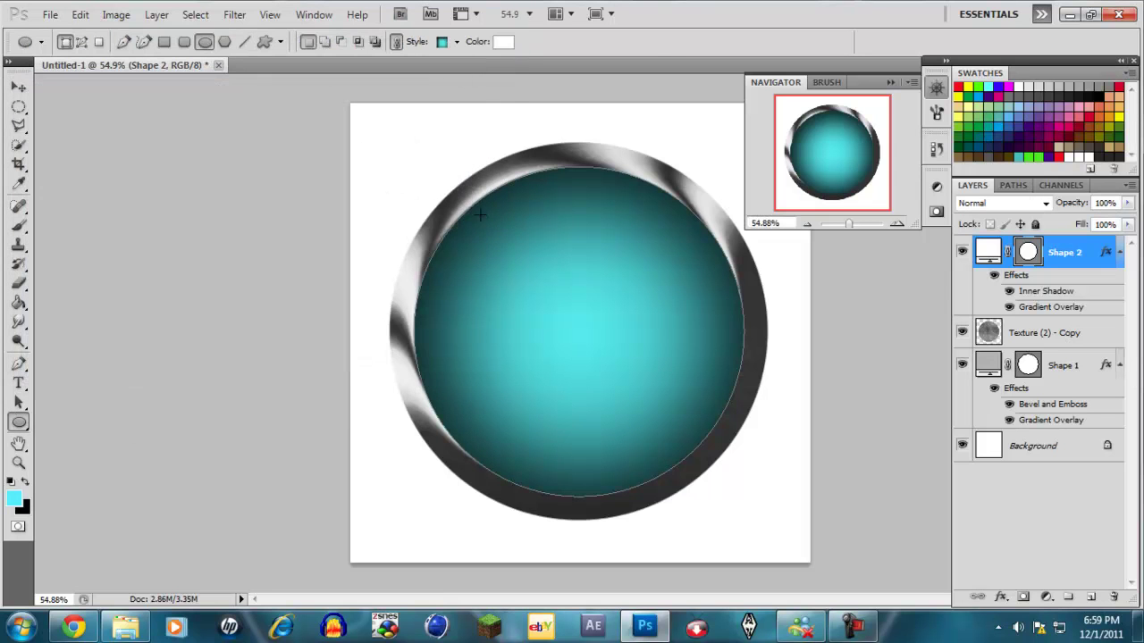
Try drawing a smaller circle inside the cyan centre on the Shape 2 layer, and undo it.
{"action": "left_click_drag", "start_coordinate": [485, 224], "coordinate": [687, 450]}
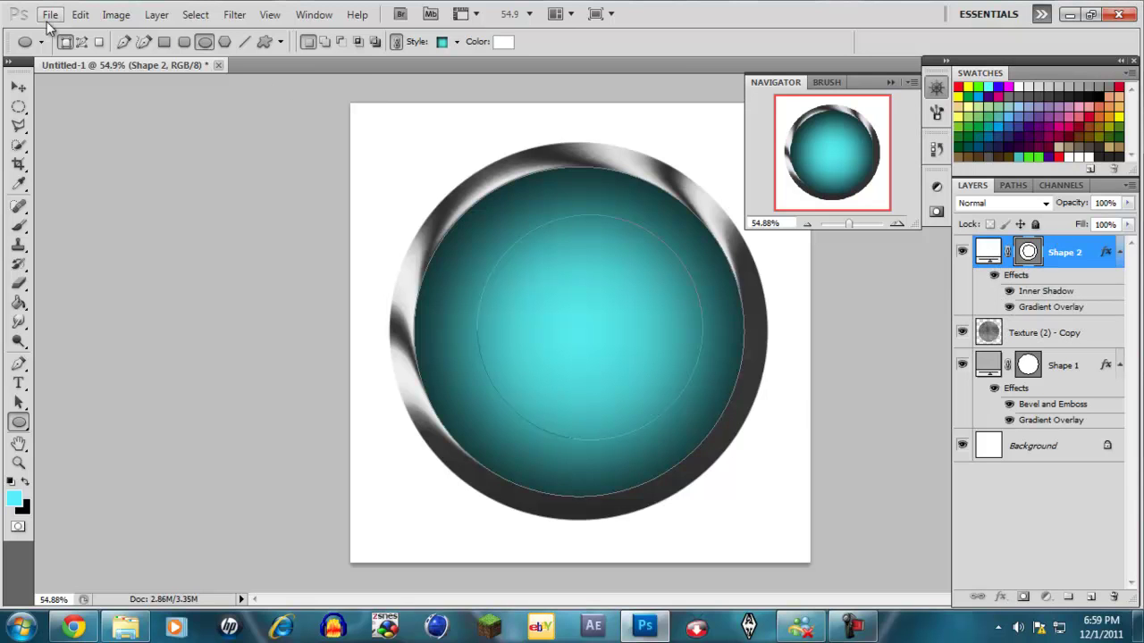
{"action": "left_click", "coordinate": [79, 15]}
{"action": "left_click", "coordinate": [112, 49]}
Draw a trial circle over the button's upper-left part, undo the Shape 2 layer's deletion, and delete the trial circle's layer.
{"action": "left_click_drag", "start_coordinate": [419, 141], "coordinate": [677, 364]}
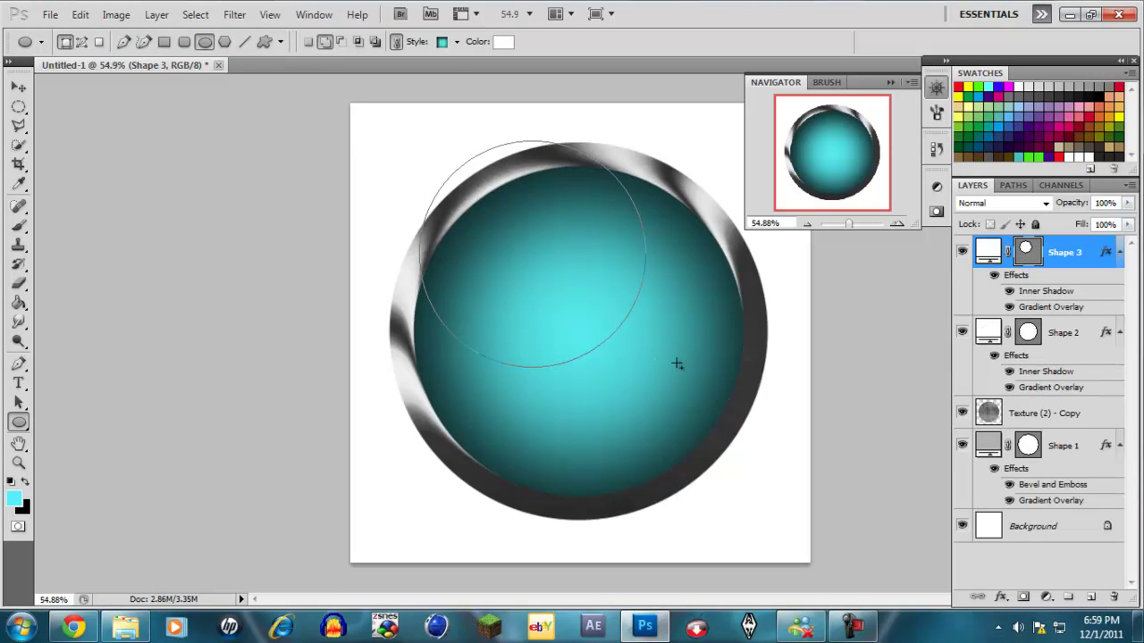
{"action": "left_click", "coordinate": [1057, 340]}
{"action": "key", "text": "Delete"}
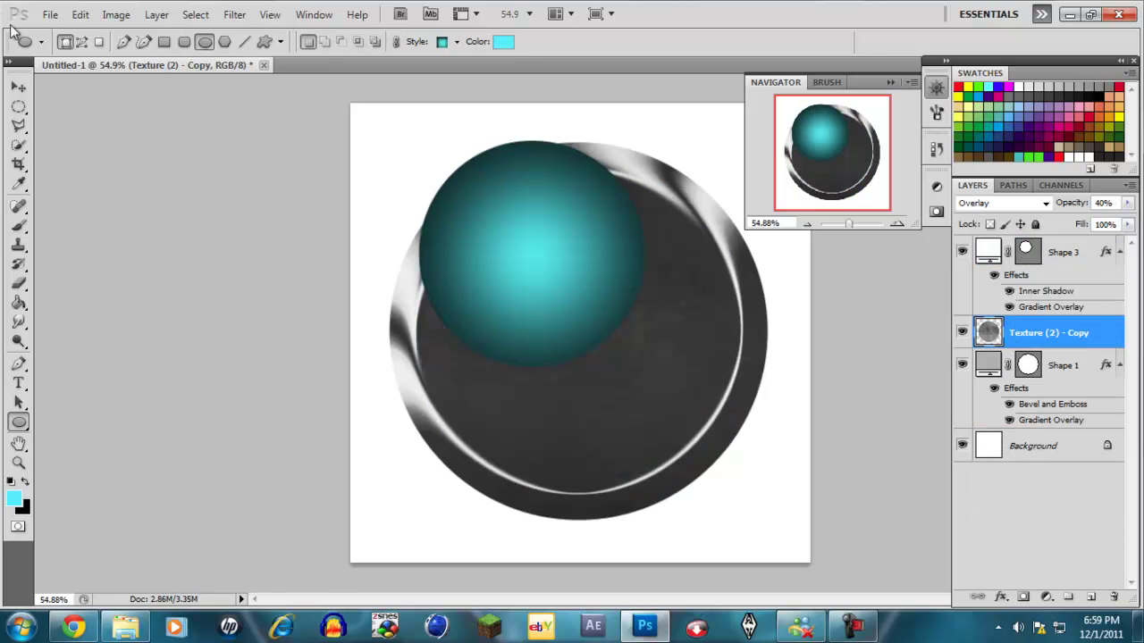
{"action": "left_click", "coordinate": [81, 15]}
{"action": "left_click", "coordinate": [143, 51]}
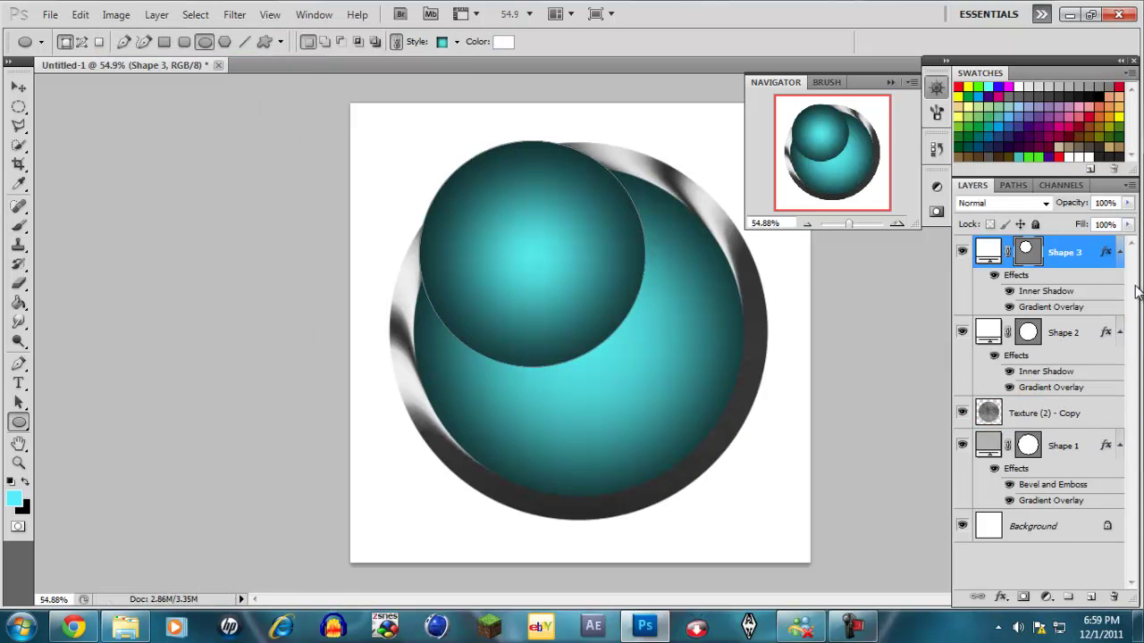
{"action": "left_click", "coordinate": [1120, 253]}
{"action": "key", "text": "Delete"}
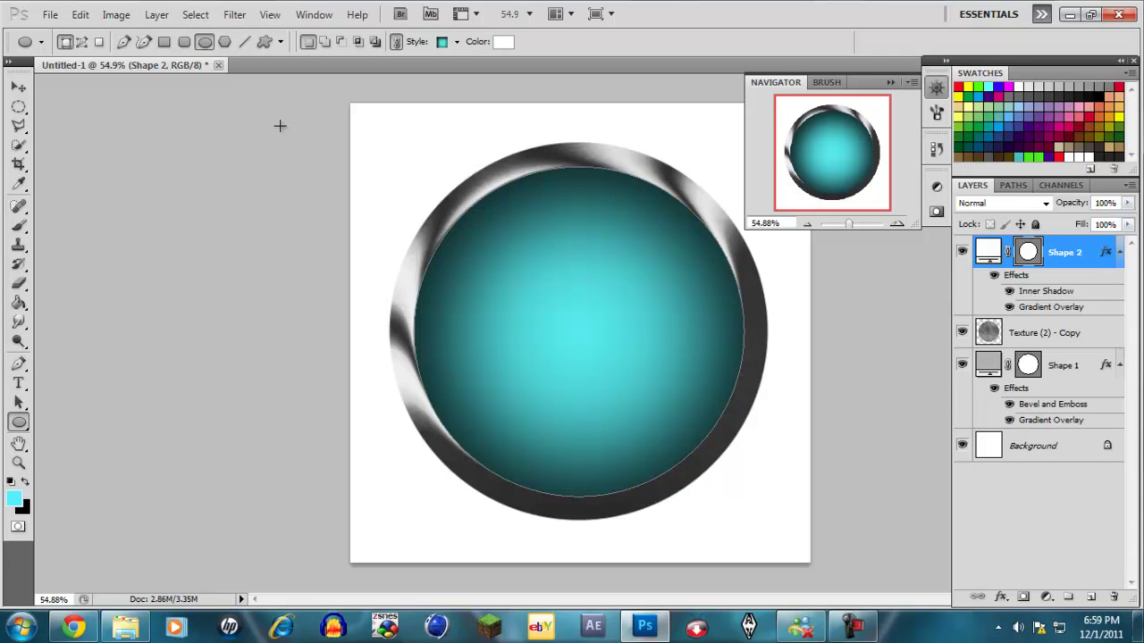
Add a new layer, draw a smaller circle overlapping the button's upper-left part, and set its fill colour to white.
{"action": "left_click", "coordinate": [1089, 597]}
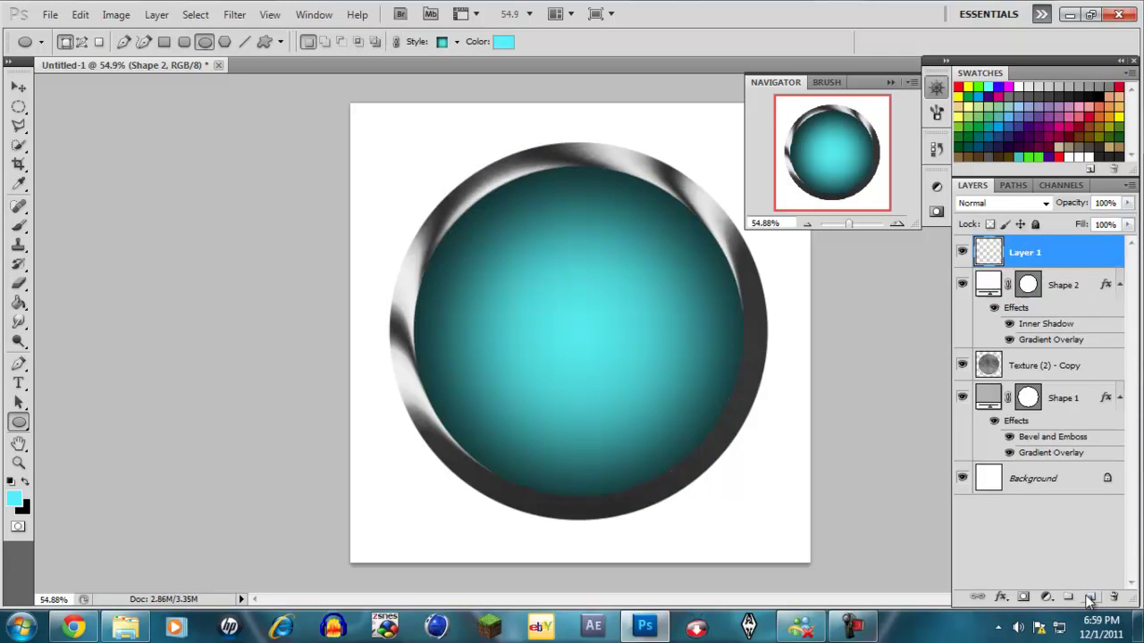
{"action": "left_click_drag", "start_coordinate": [396, 129], "coordinate": [681, 365]}
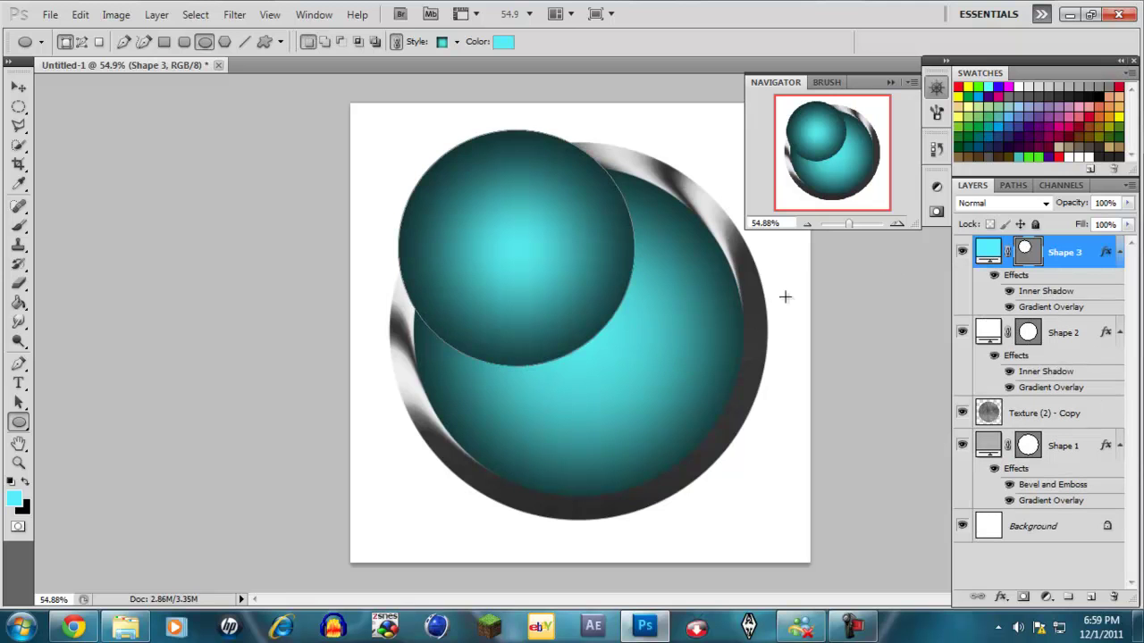
{"action": "double_click", "coordinate": [987, 253]}
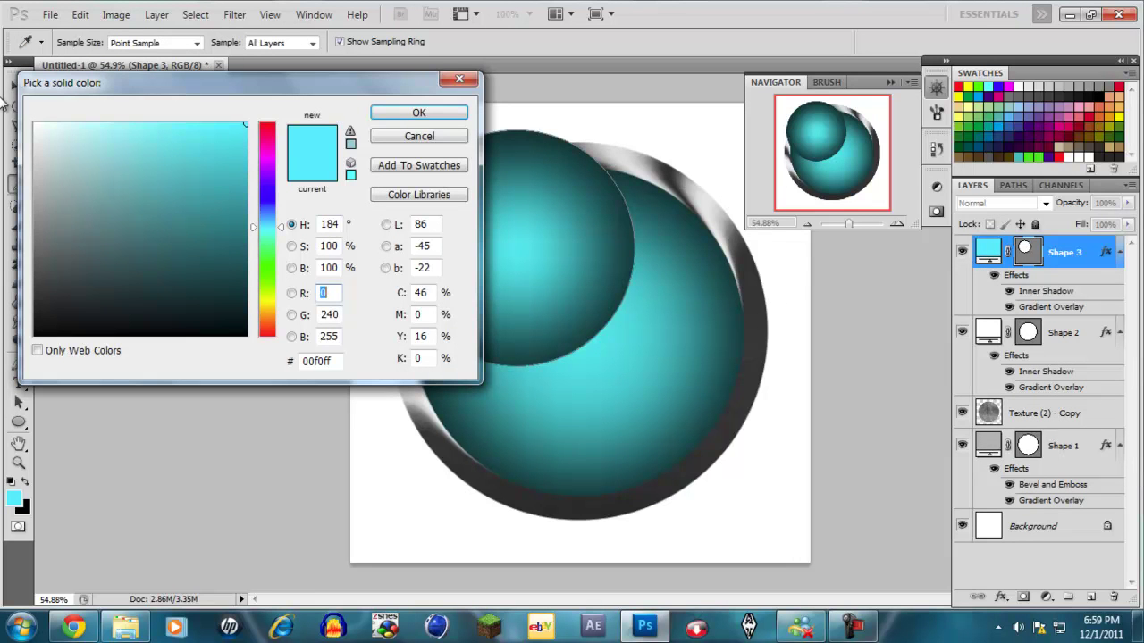
{"action": "left_click", "coordinate": [37, 126]}
{"action": "left_click", "coordinate": [381, 116]}
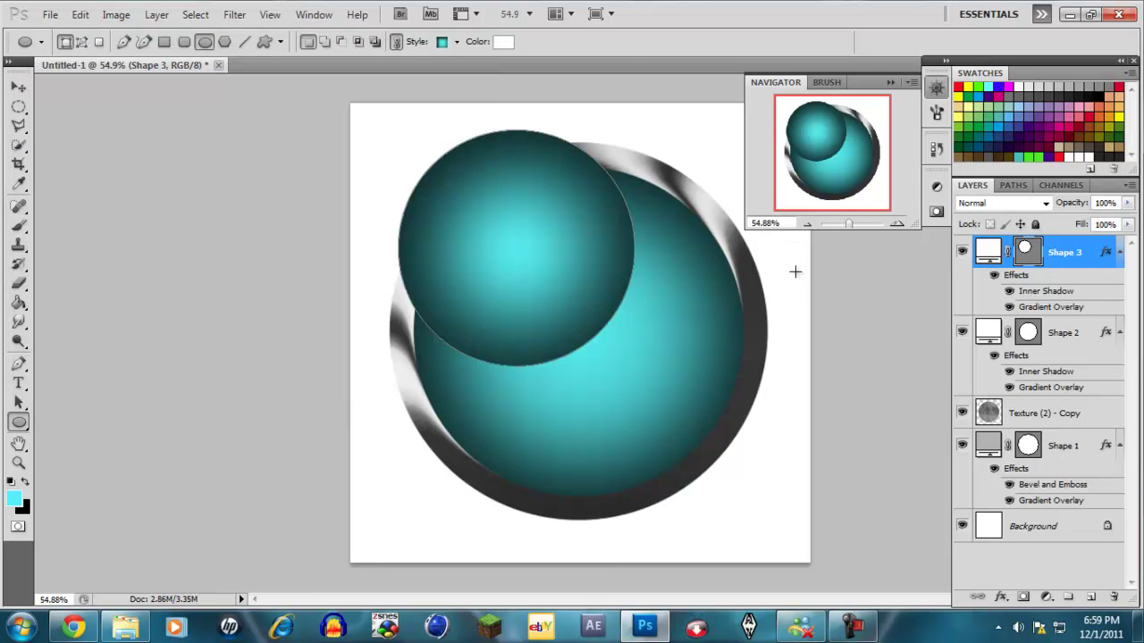
Turn off the Inner Shadow and Gradient Overlay on Shape 3, and move its circle to the upper middle of the cyan centre.
{"action": "double_click", "coordinate": [1063, 265]}
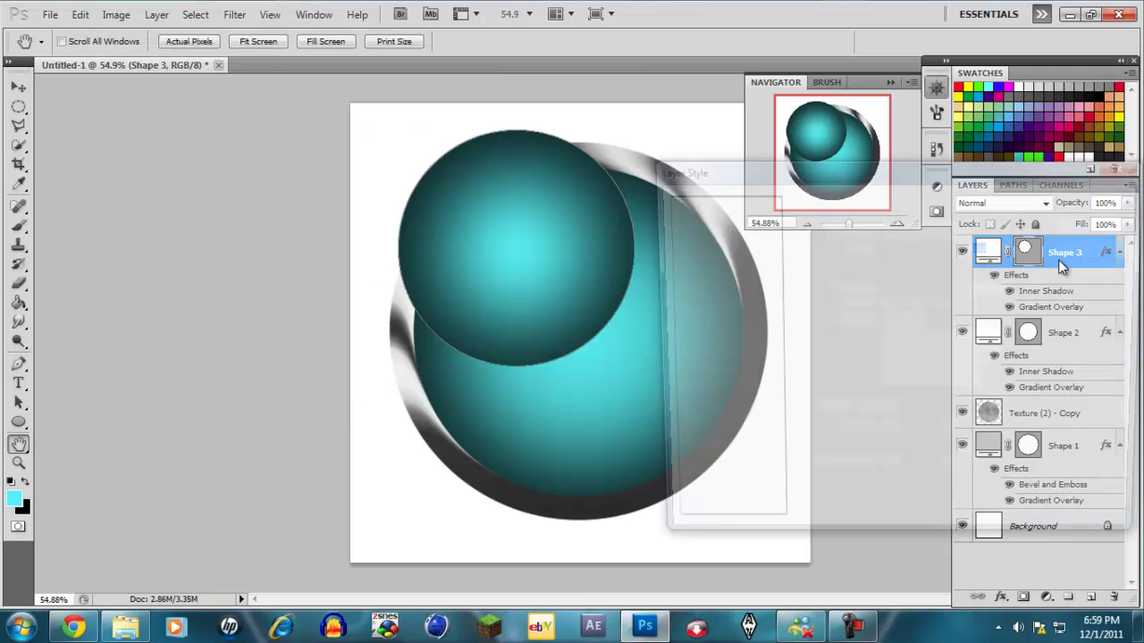
{"action": "left_click", "coordinate": [669, 259]}
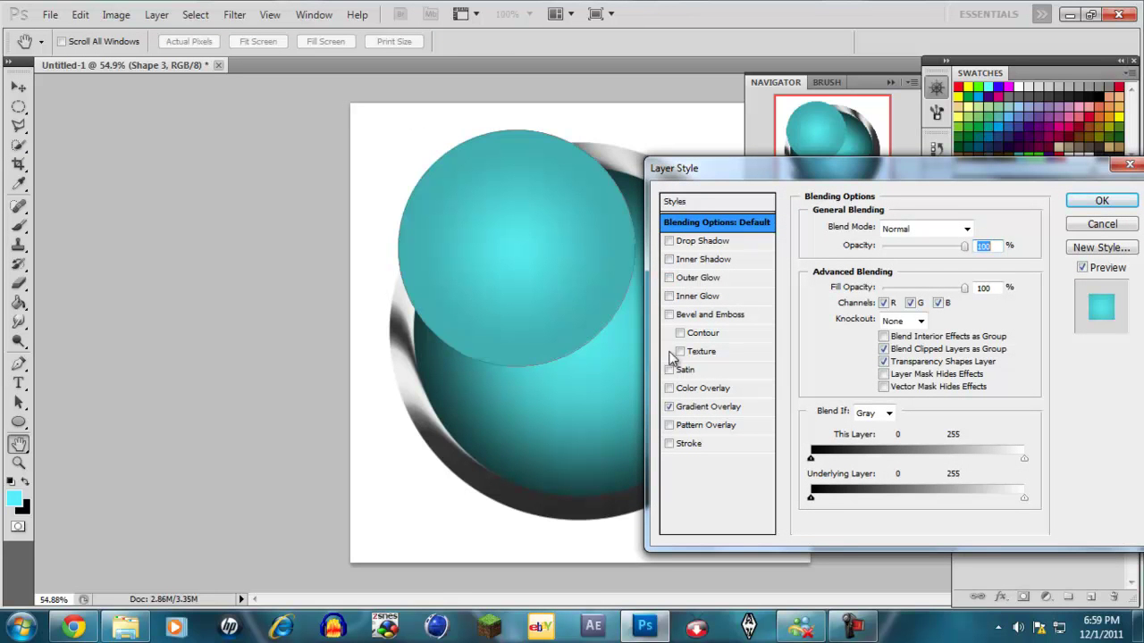
{"action": "left_click", "coordinate": [668, 406]}
{"action": "left_click", "coordinate": [1090, 203]}
{"action": "key", "text": "v"}
{"action": "left_click_drag", "start_coordinate": [497, 275], "coordinate": [563, 305]}
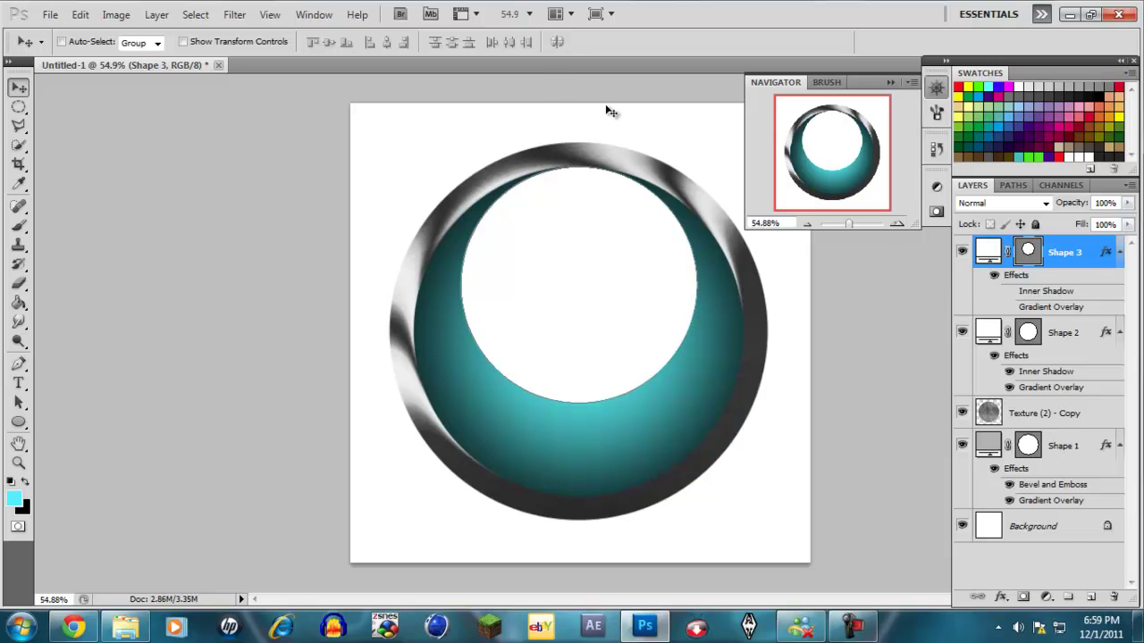
Rasterize the Shape 3 layer and lower its opacity to 35%.
{"action": "right_click", "coordinate": [1083, 258]}
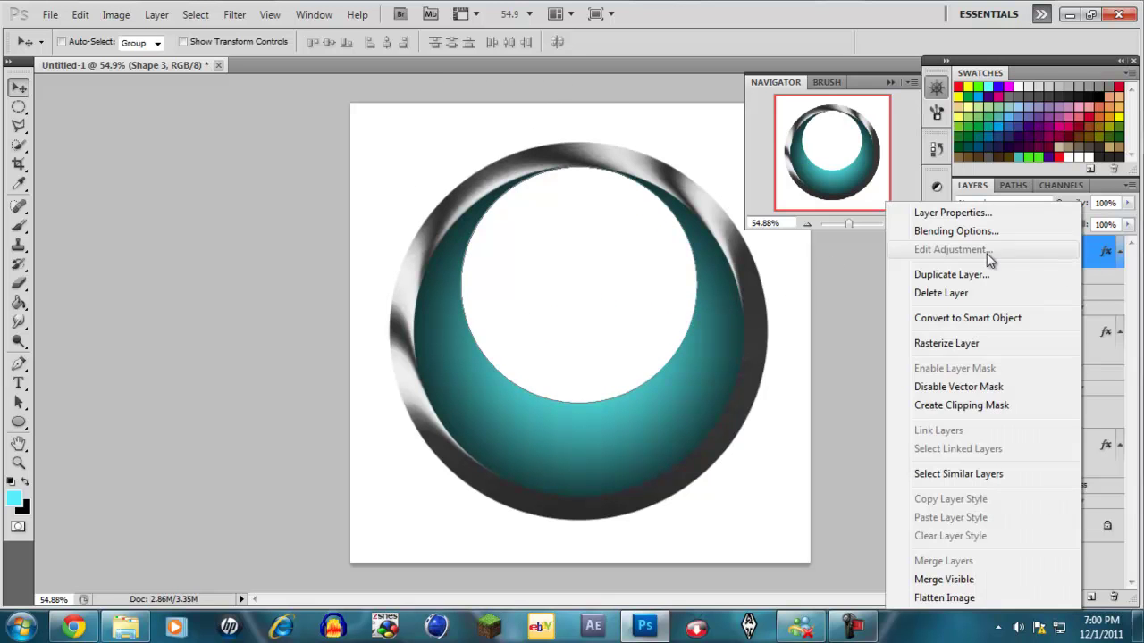
{"action": "left_click", "coordinate": [958, 343]}
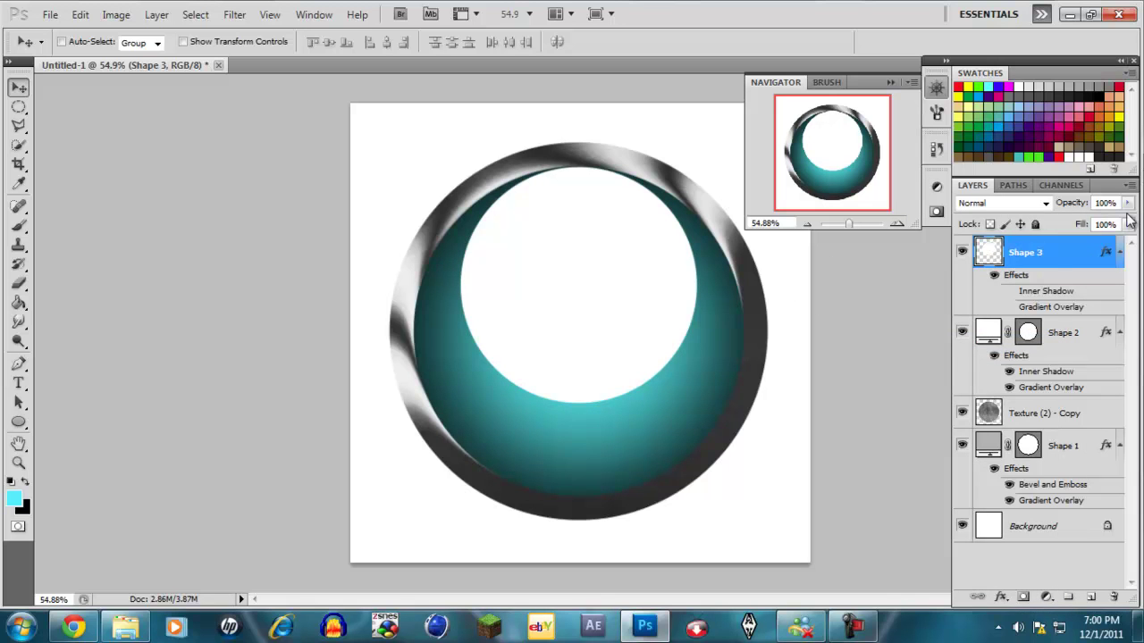
{"action": "left_click", "coordinate": [1037, 206]}
{"action": "left_click", "coordinate": [1036, 213]}
{"action": "left_click_drag", "start_coordinate": [1130, 204], "coordinate": [1077, 223]}
Apply a Gaussian Blur with a 37.4-pixel radius to Shape 3 and reduce the layer's opacity to 23%.
{"action": "left_click", "coordinate": [234, 14]}
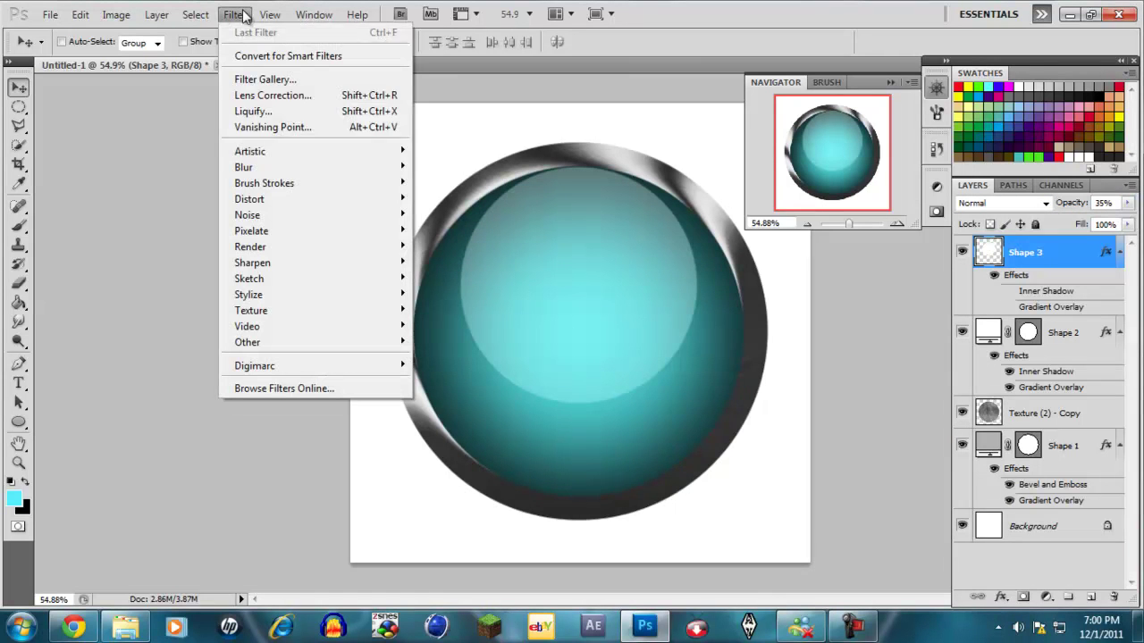
{"action": "mouse_move", "coordinate": [277, 167]}
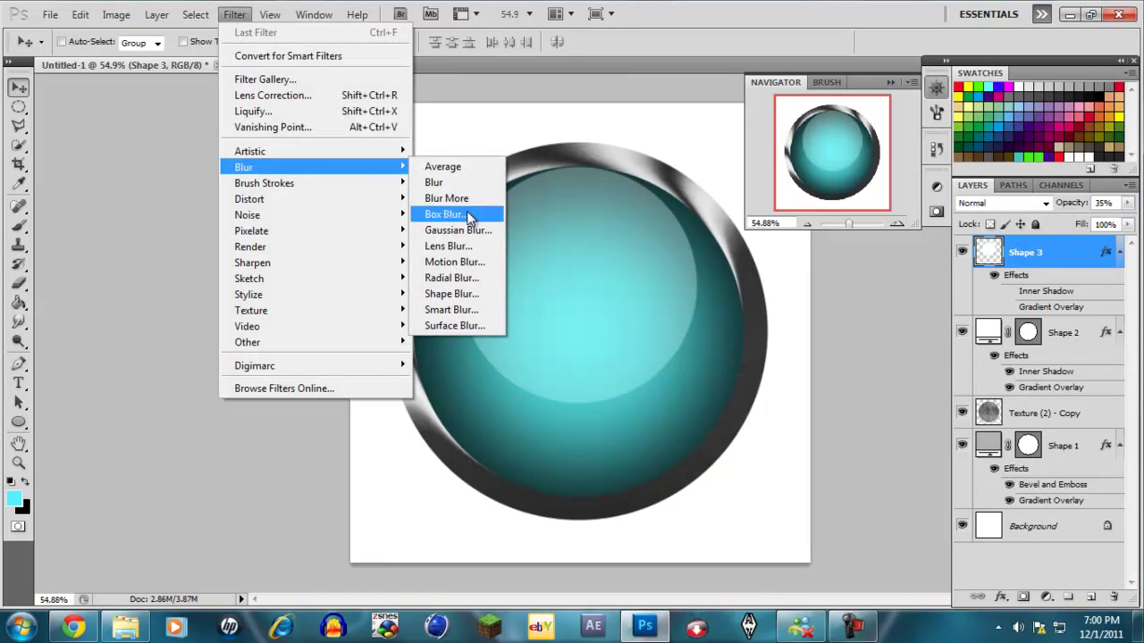
{"action": "left_click", "coordinate": [457, 229]}
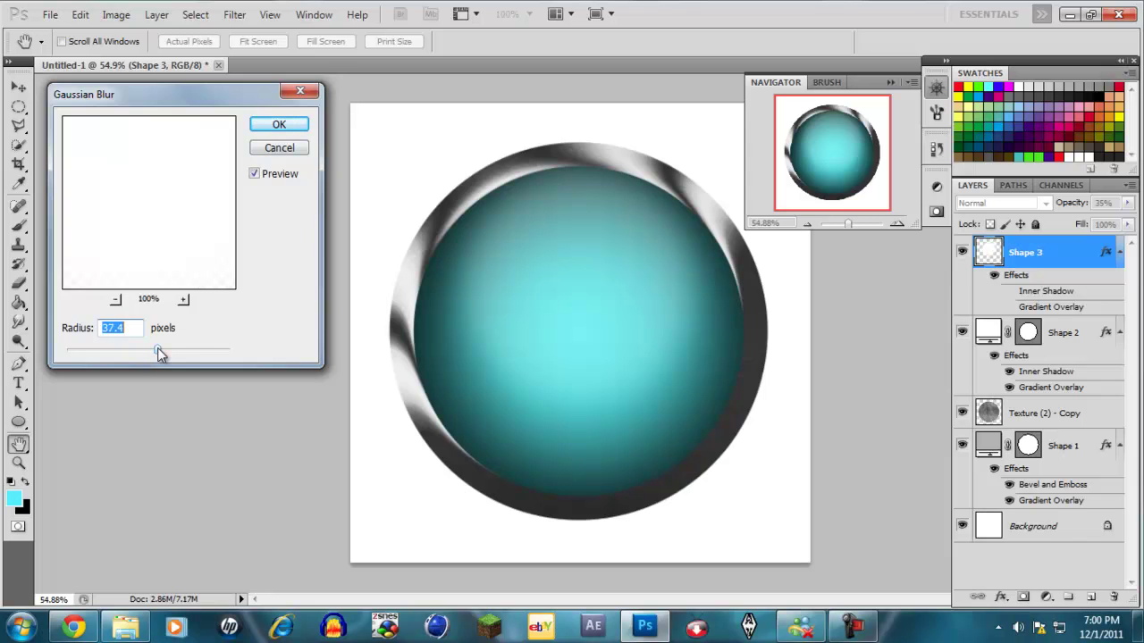
{"action": "left_click", "coordinate": [278, 124]}
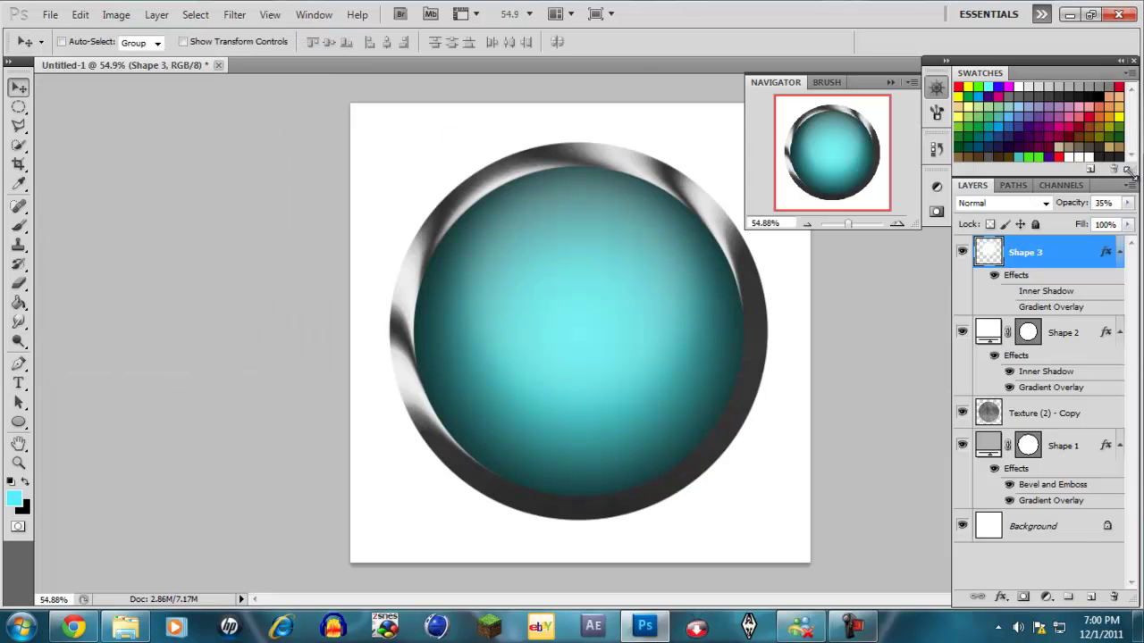
{"action": "left_click_drag", "start_coordinate": [1127, 203], "coordinate": [1066, 224]}
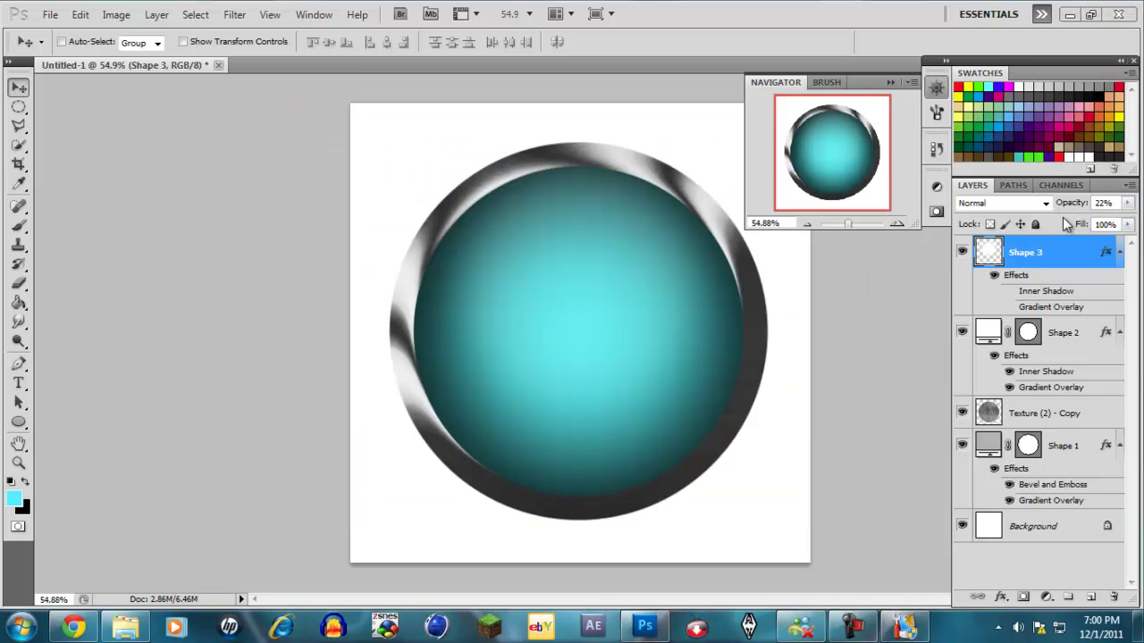
{"action": "left_click", "coordinate": [1127, 203]}
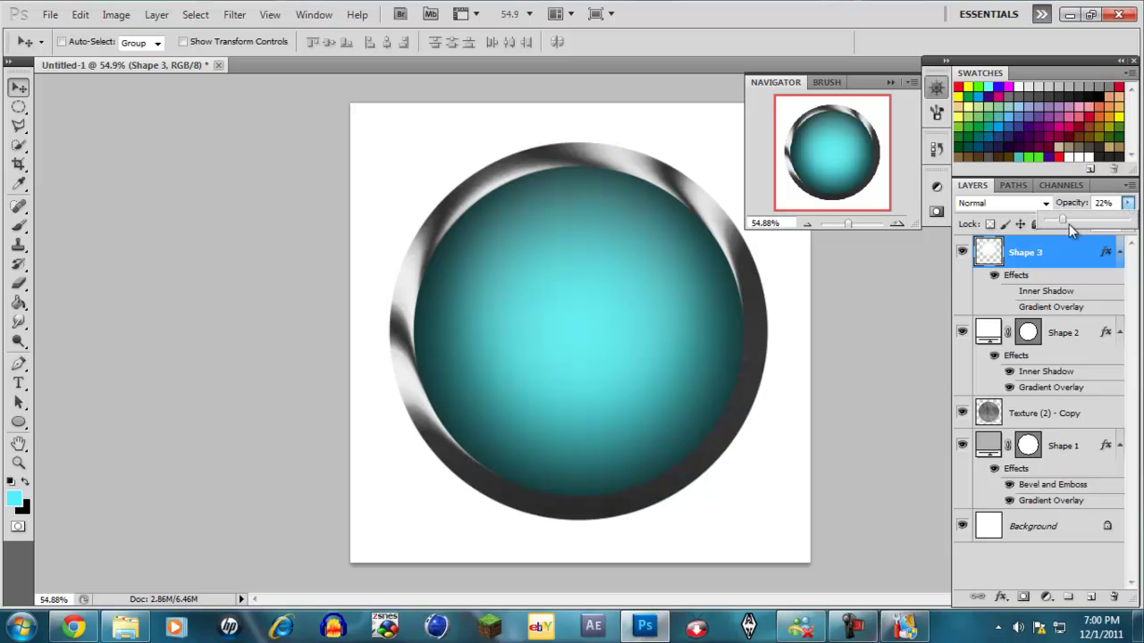
{"action": "left_click_drag", "start_coordinate": [1066, 224], "coordinate": [1067, 223]}
Compare the button with and without the blurred Shape 3 highlight, and leave that layer hidden.
{"action": "left_click", "coordinate": [962, 252]}
{"action": "left_click", "coordinate": [962, 253]}
{"action": "left_click", "coordinate": [962, 253]}
{"action": "left_click", "coordinate": [963, 255]}
{"action": "left_click", "coordinate": [963, 254]}
{"action": "left_click", "coordinate": [964, 254]}
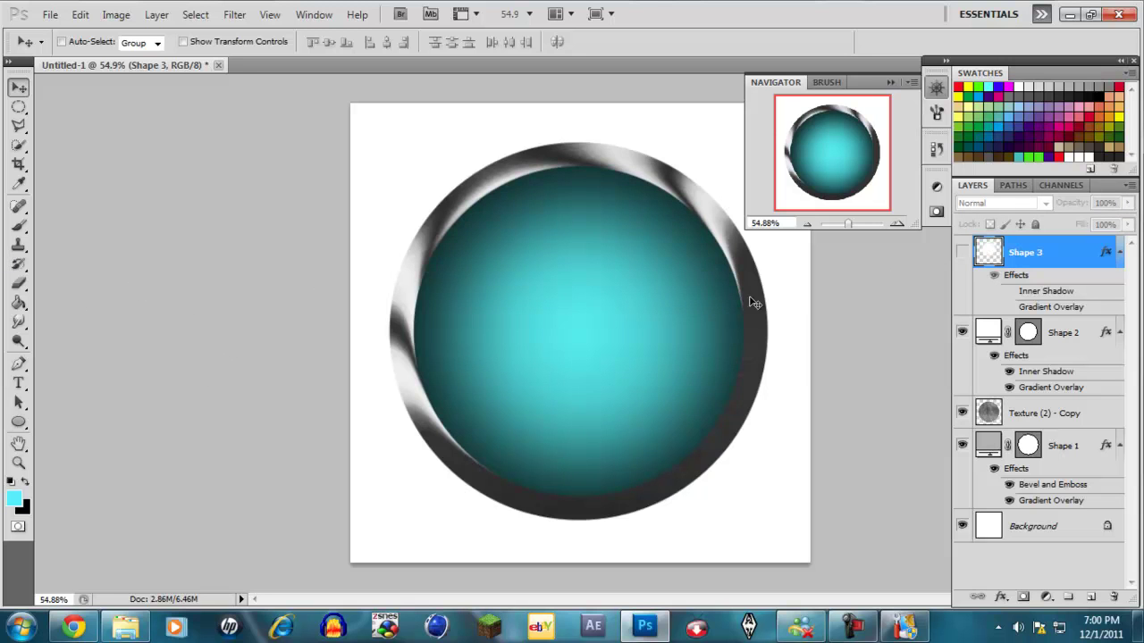
Set the Ellipse tool's colour to white (ffffff) and draw a small, narrow upright ellipse on the cyan centre's upper-left part.
{"action": "left_click", "coordinate": [18, 107]}
{"action": "left_click", "coordinate": [18, 422]}
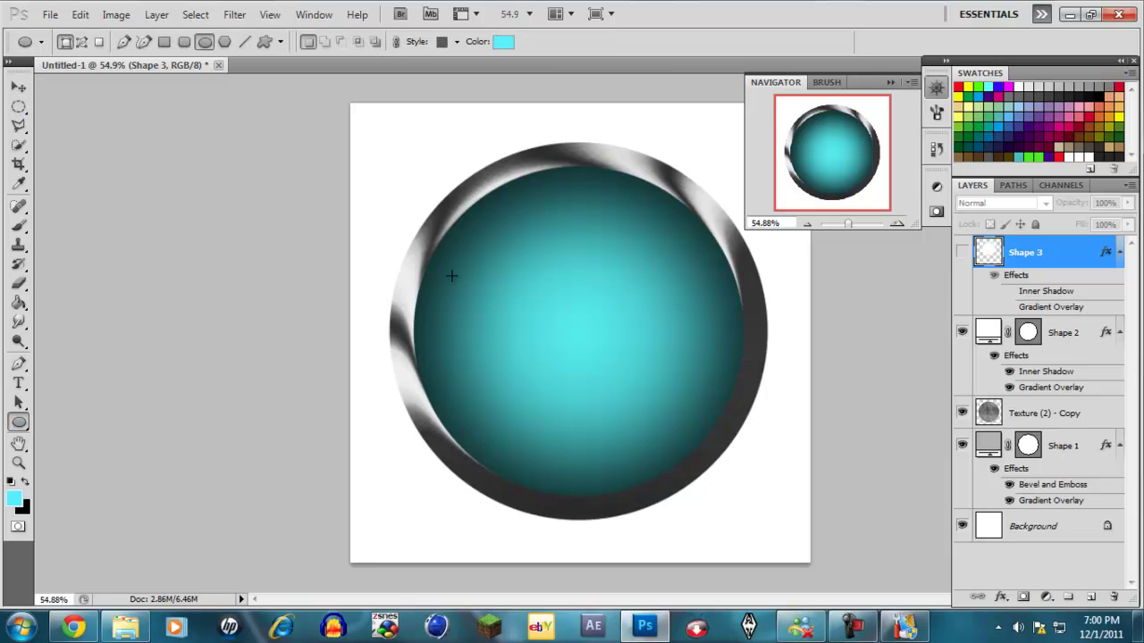
{"action": "left_click", "coordinate": [503, 41]}
{"action": "left_click_drag", "start_coordinate": [209, 194], "coordinate": [55, 83]}
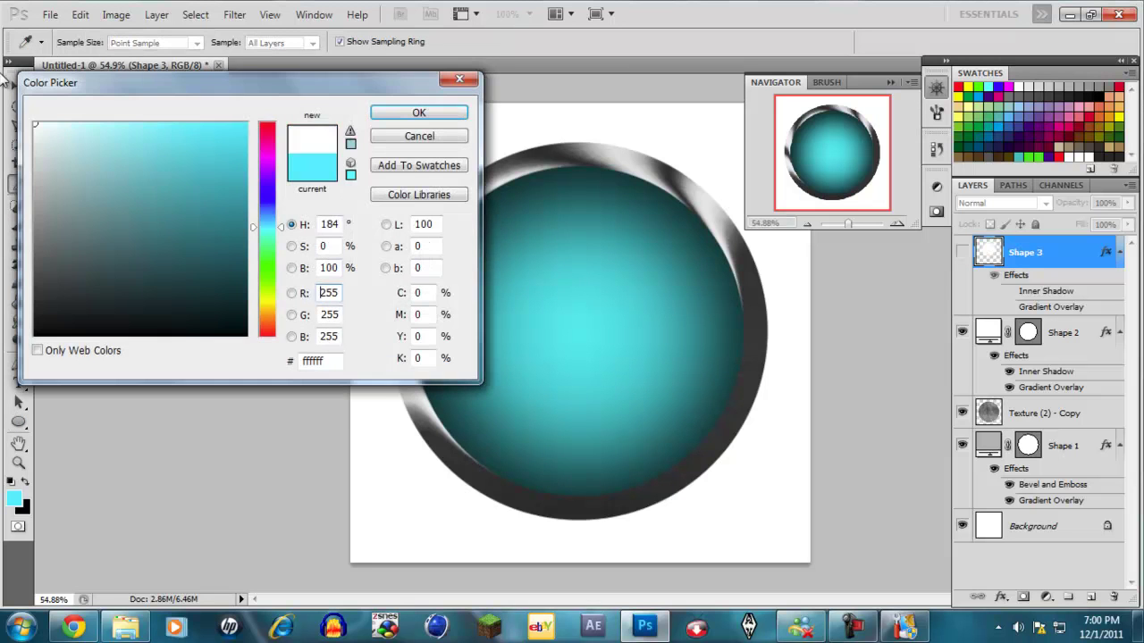
{"action": "left_click", "coordinate": [417, 114]}
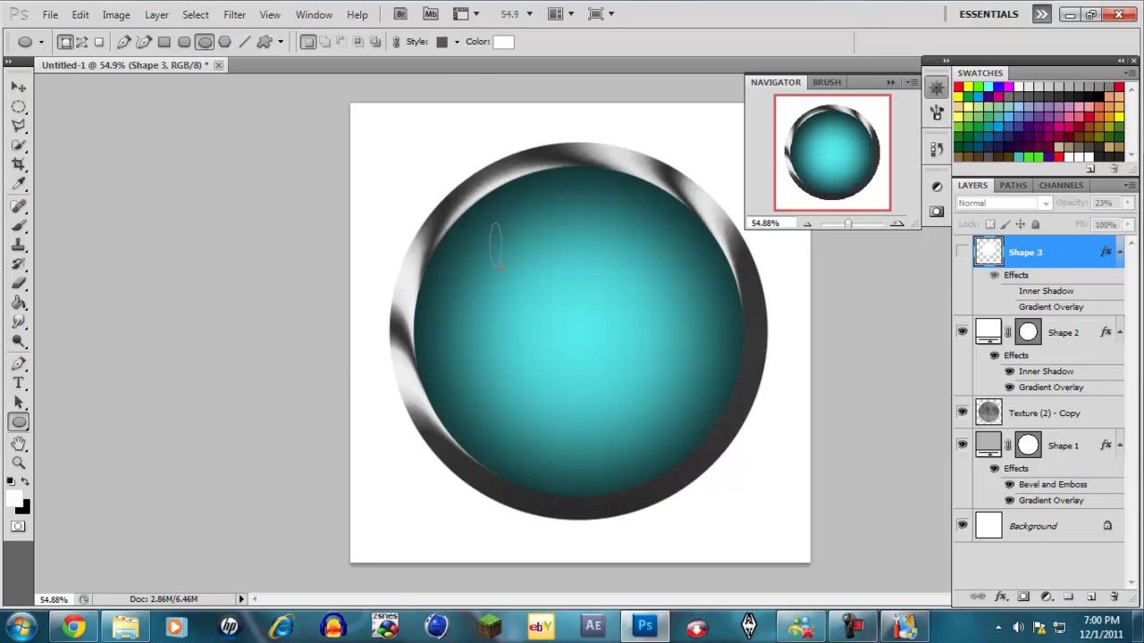
{"action": "left_click_drag", "start_coordinate": [501, 269], "coordinate": [501, 271]}
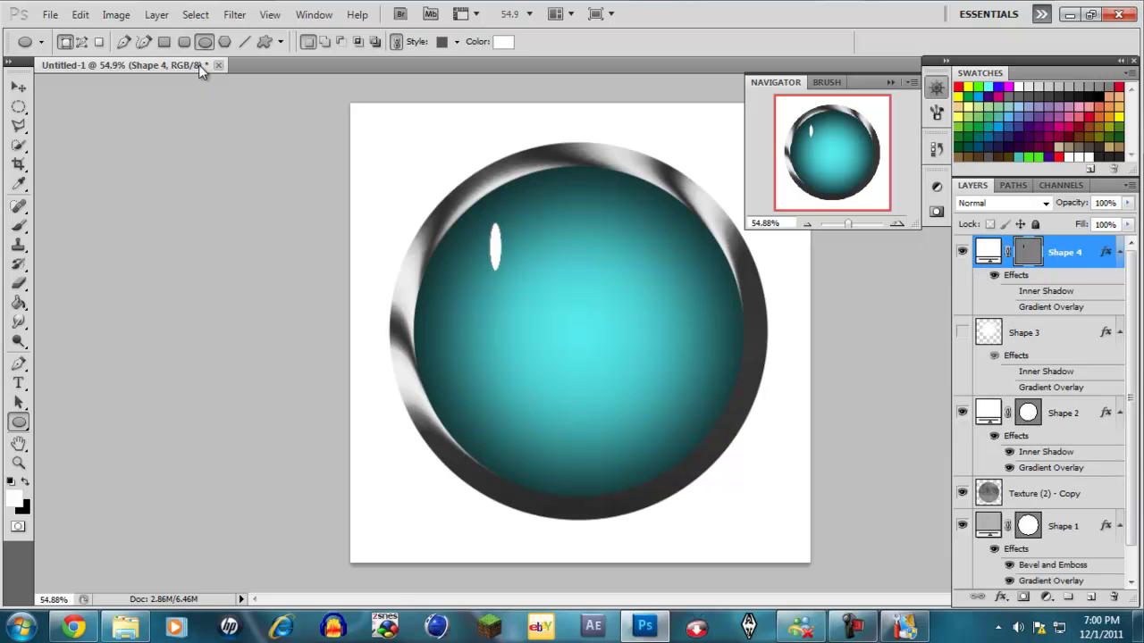
Free Transform the narrow white ellipse, tilting it clockwise and placing it slightly closer to the button's left rim.
{"action": "left_click", "coordinate": [89, 15]}
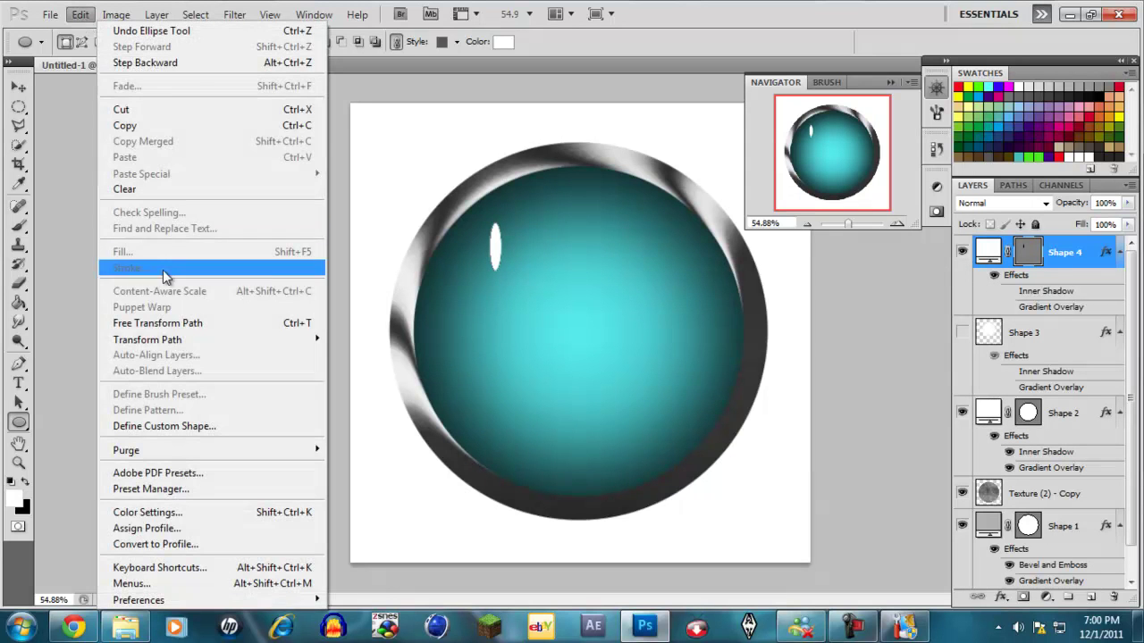
{"action": "left_click", "coordinate": [166, 320]}
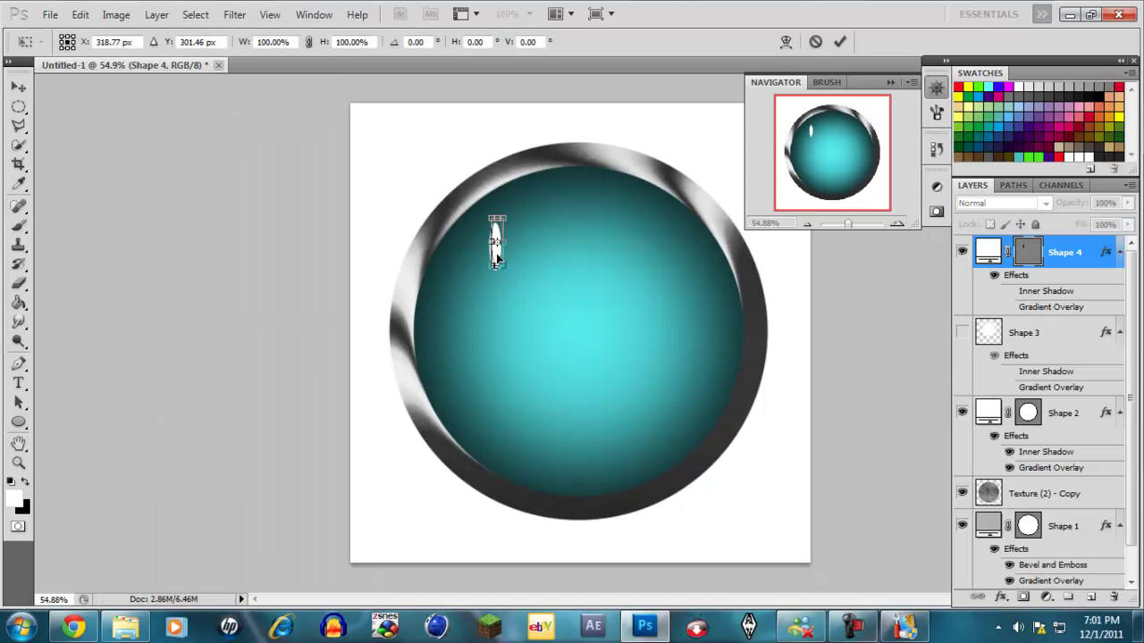
{"action": "left_click_drag", "start_coordinate": [518, 264], "coordinate": [479, 261]}
{"action": "key", "text": "Return"}
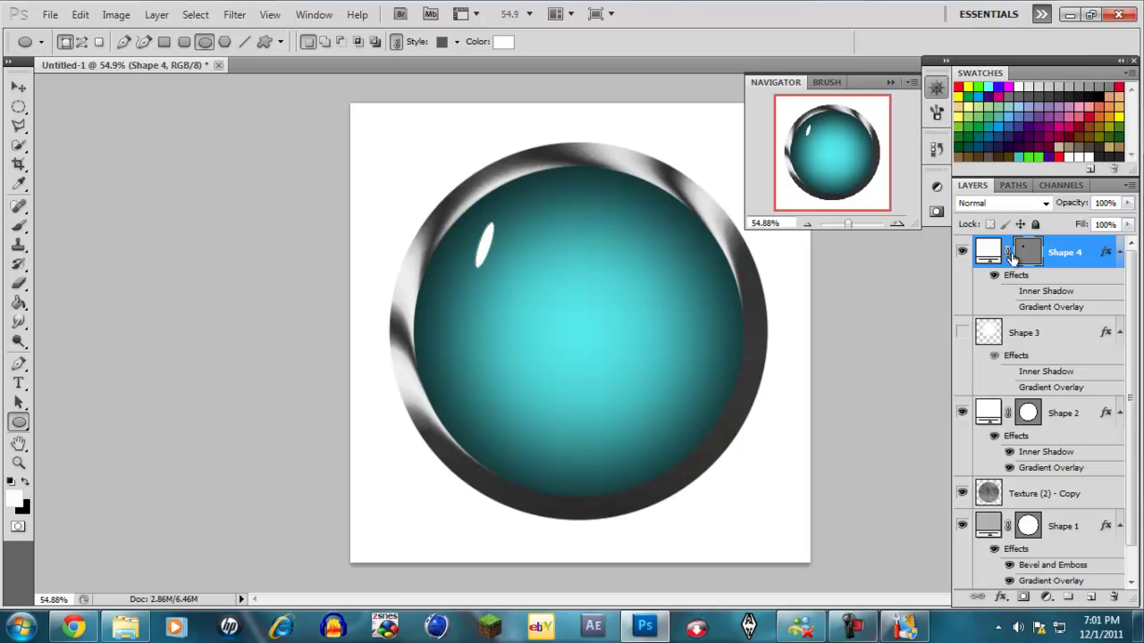
Rasterize Shape 4 for a Gaussian Blur with a 9.5-pixel radius, and set the layer's opacity to 51%.
{"action": "right_click", "coordinate": [1060, 251]}
{"action": "left_click", "coordinate": [801, 149]}
{"action": "left_click", "coordinate": [234, 14]}
{"action": "mouse_move", "coordinate": [265, 170]}
{"action": "left_click", "coordinate": [469, 227]}
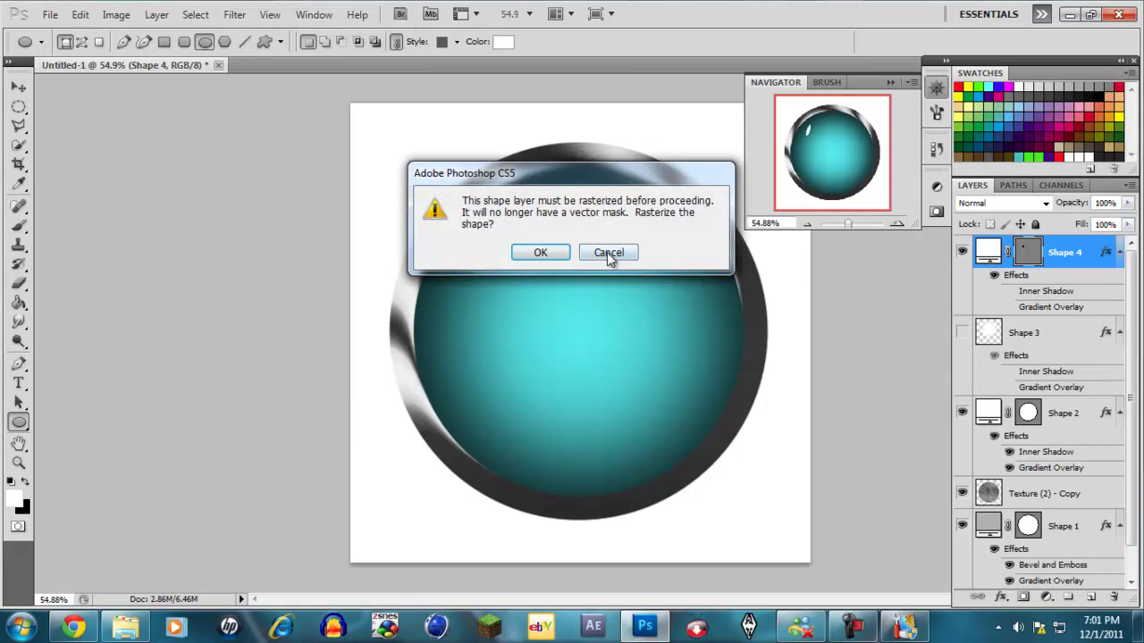
{"action": "left_click", "coordinate": [542, 253]}
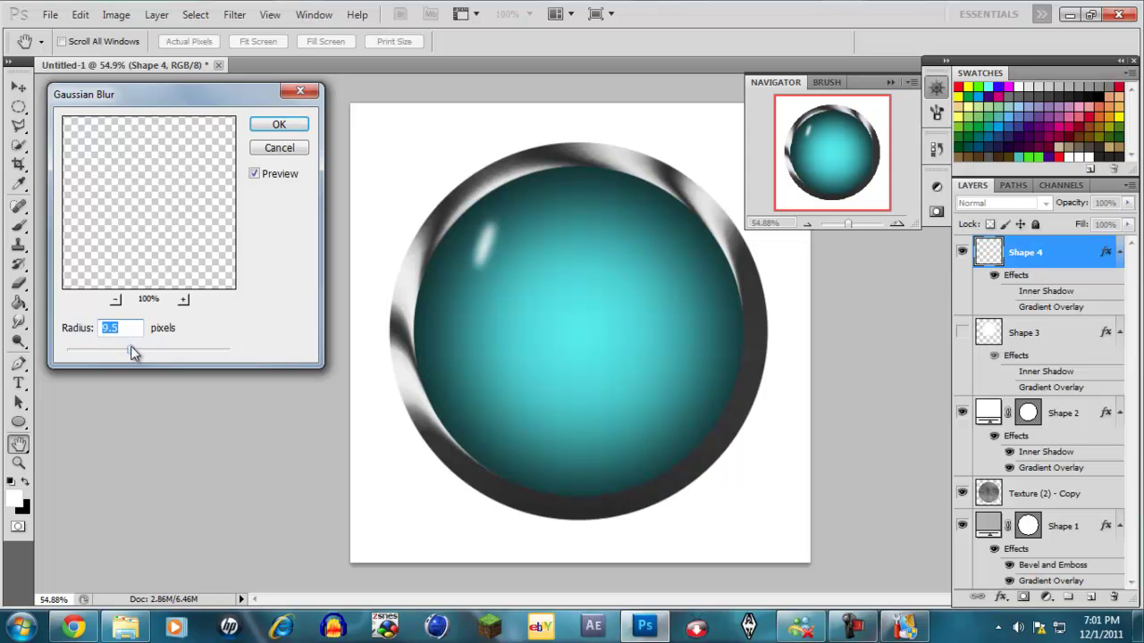
{"action": "left_click", "coordinate": [275, 124]}
{"action": "left_click", "coordinate": [1126, 205]}
{"action": "left_click_drag", "start_coordinate": [1124, 208], "coordinate": [1088, 224]}
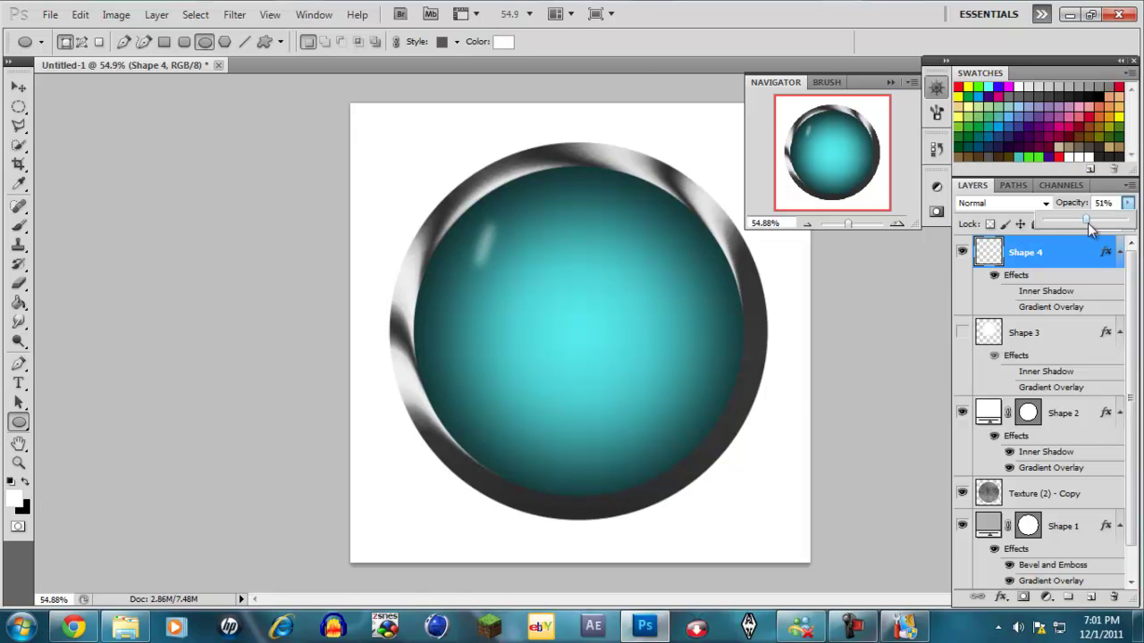
{"action": "left_click", "coordinate": [1062, 500]}
{"action": "left_click", "coordinate": [1064, 530]}
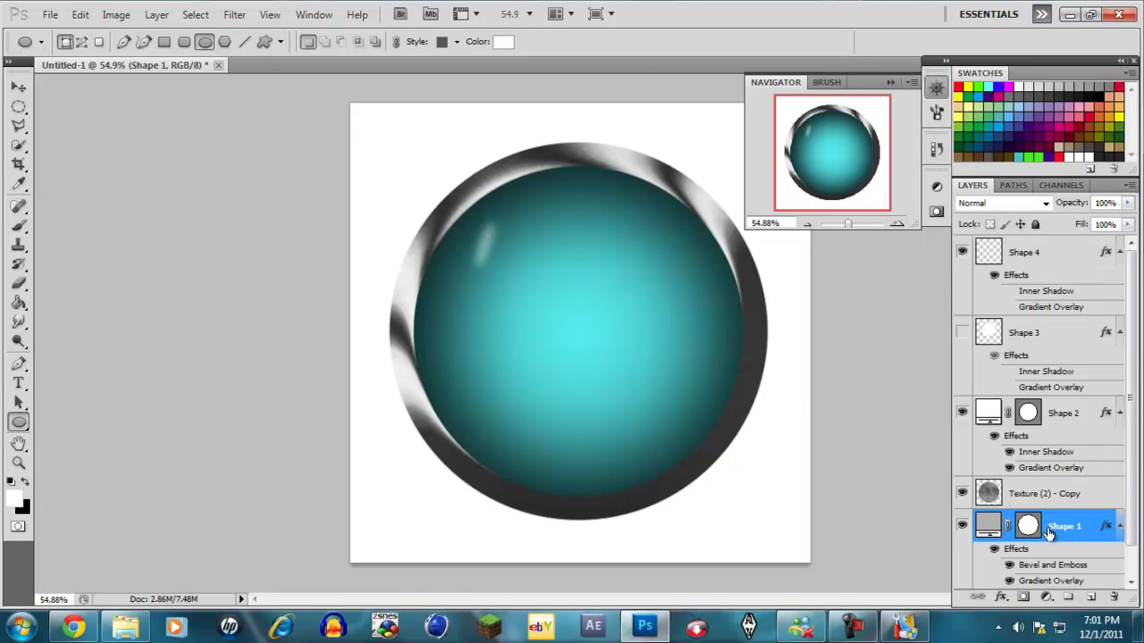
{"action": "double_click", "coordinate": [987, 526]}
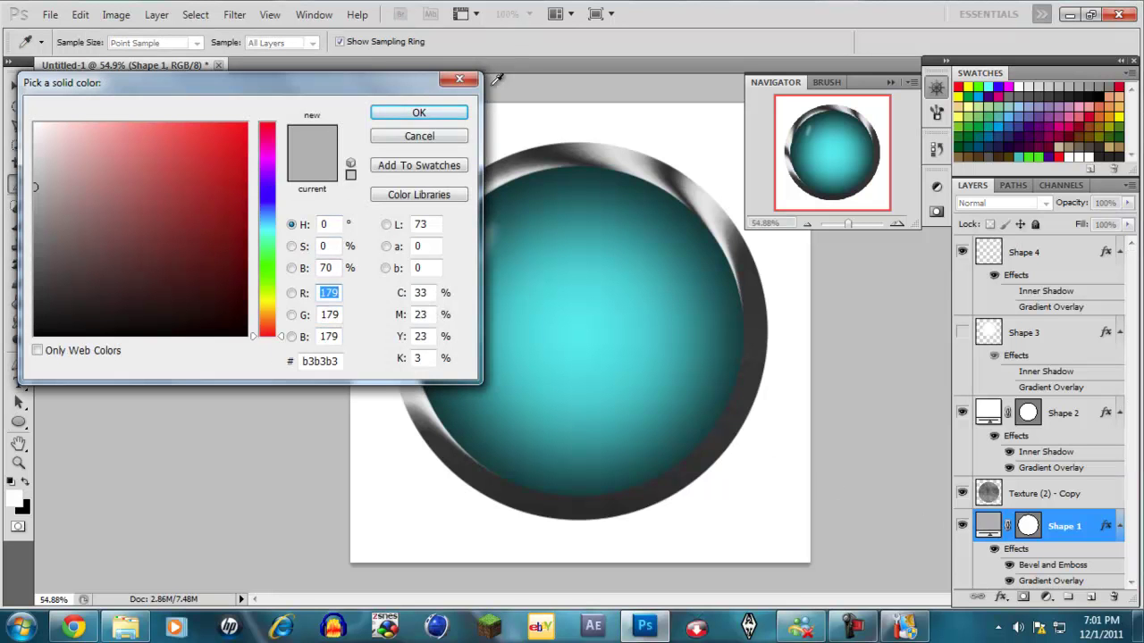
{"action": "left_click", "coordinate": [419, 113]}
Set the Bevel and Emboss size of the Shape 1 layer to 46 px.
{"action": "double_click", "coordinate": [1061, 526]}
{"action": "left_click", "coordinate": [1093, 529]}
{"action": "double_click", "coordinate": [1092, 528]}
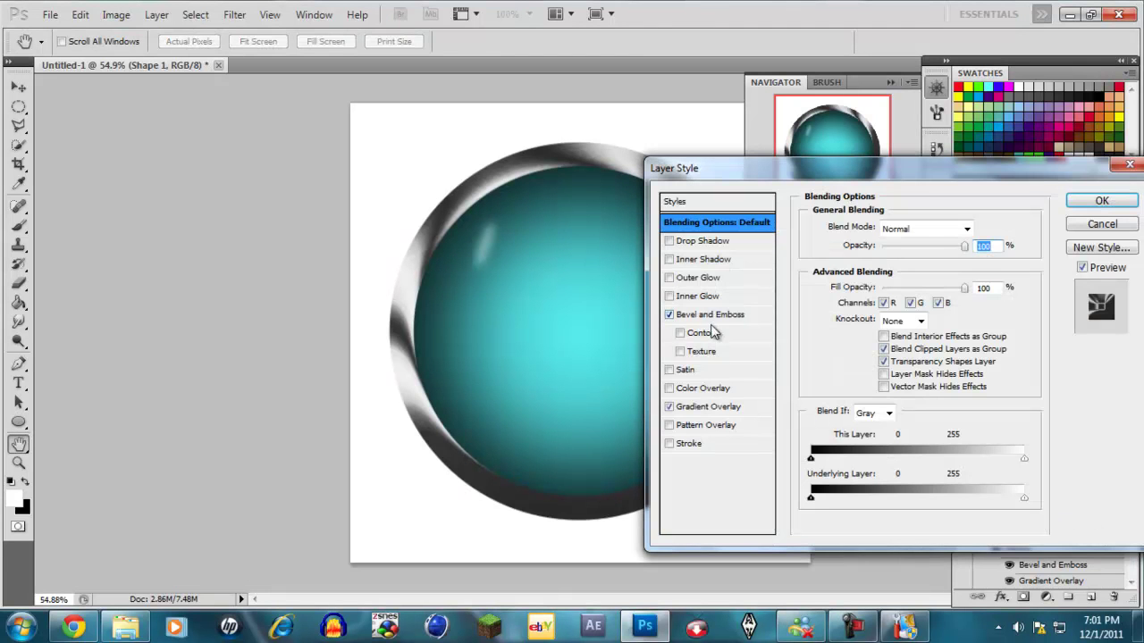
{"action": "left_click", "coordinate": [720, 411]}
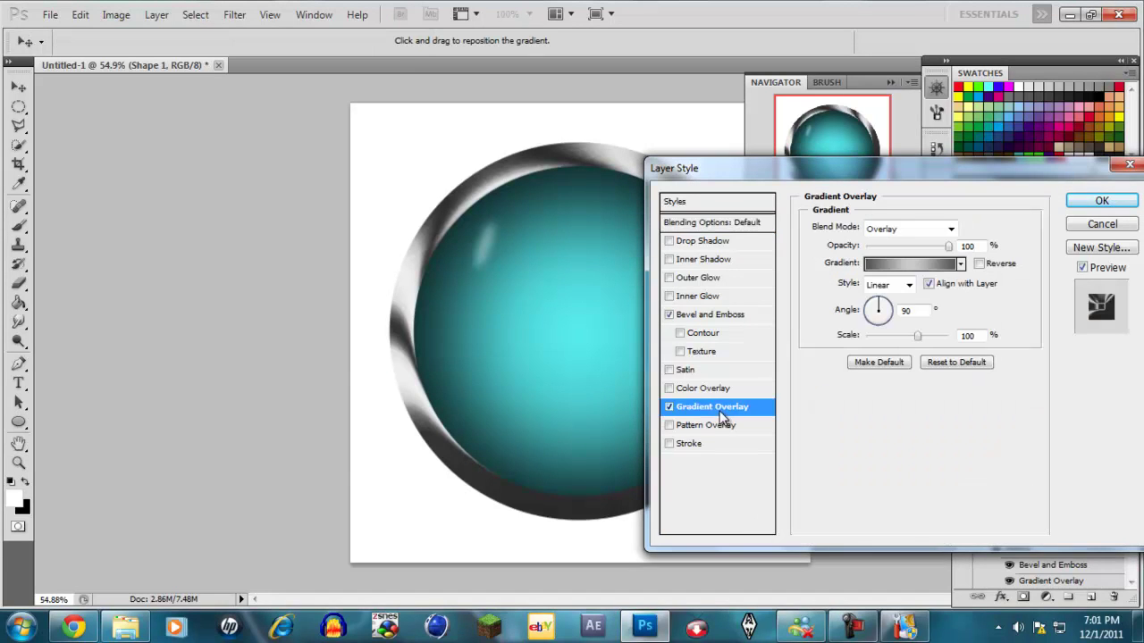
{"action": "left_click", "coordinate": [707, 316]}
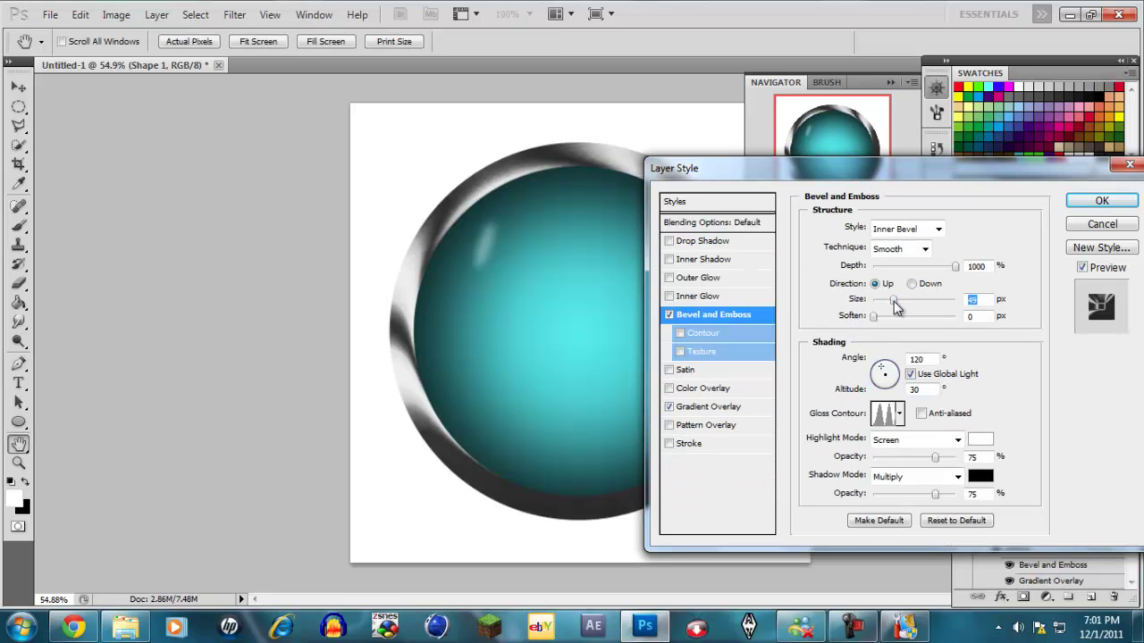
{"action": "key", "text": "Down"}
{"action": "key", "text": "Down"}
{"action": "key", "text": "Down"}
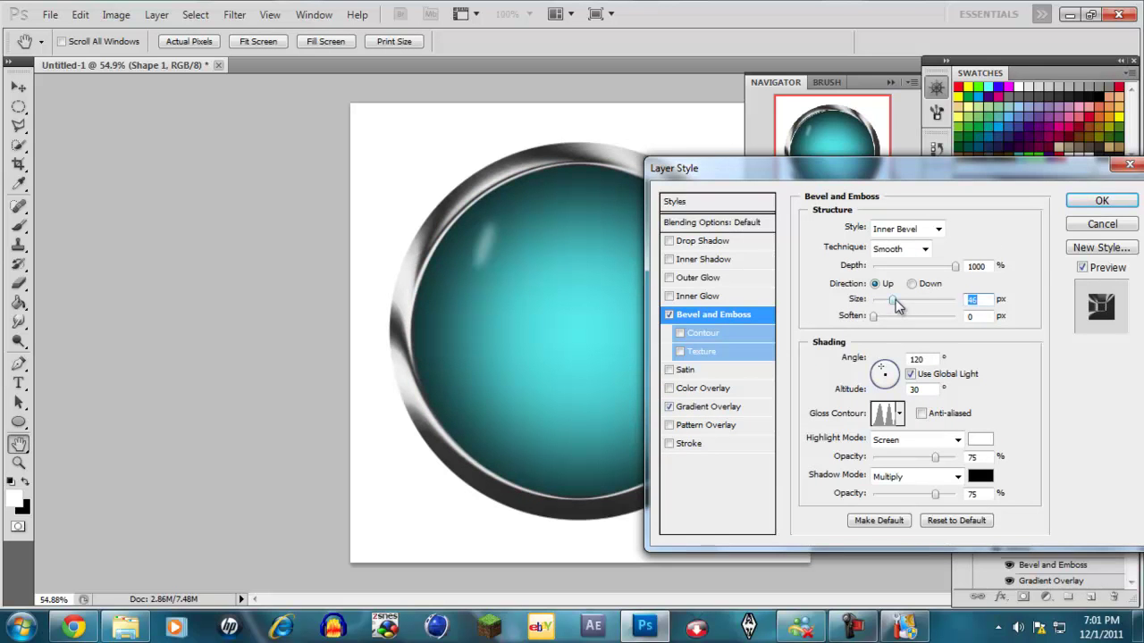
{"action": "left_click", "coordinate": [1092, 201]}
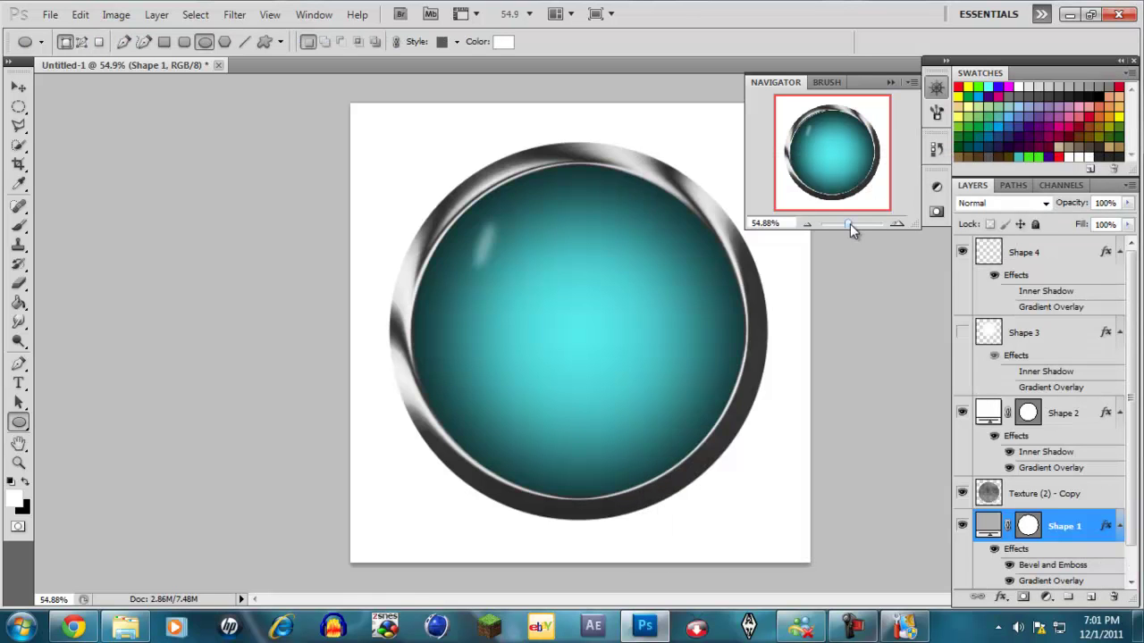
Place the logo image from the Elements (F:) drive in Windows Explorer into the document, and move its layer above Shape 4.
{"action": "left_click_drag", "start_coordinate": [844, 221], "coordinate": [849, 223]}
{"action": "mouse_move", "coordinate": [837, 171]}
{"action": "left_mouse_down"}
{"action": "mouse_move", "coordinate": [857, 147]}
{"action": "mouse_move", "coordinate": [848, 173]}
{"action": "left_mouse_up"}
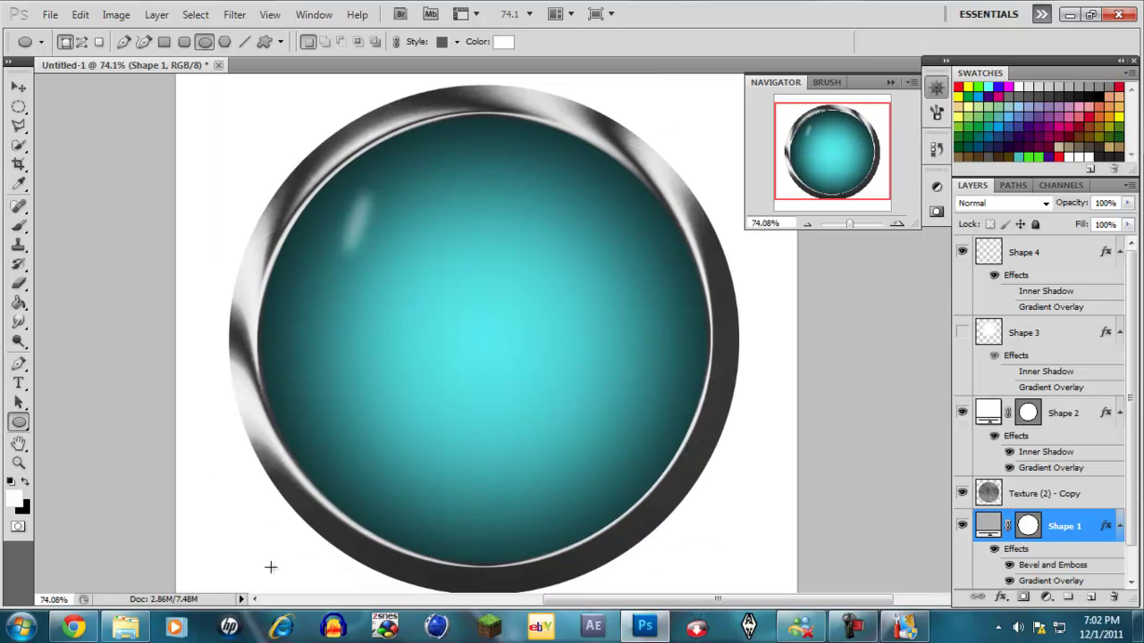
{"action": "left_click", "coordinate": [126, 630]}
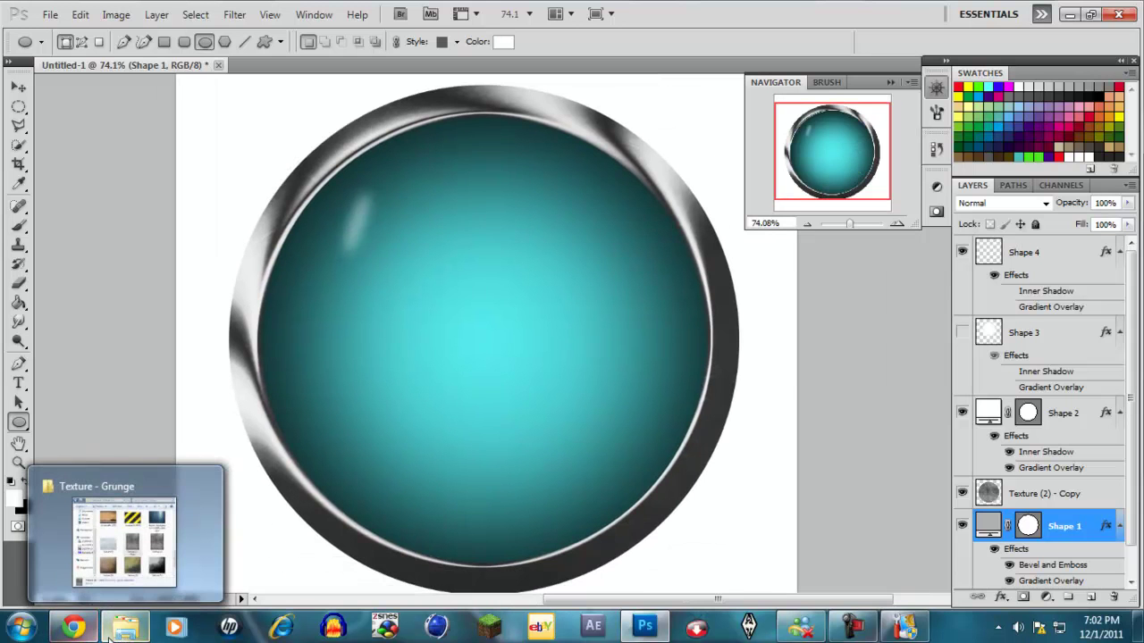
{"action": "left_click", "coordinate": [579, 406]}
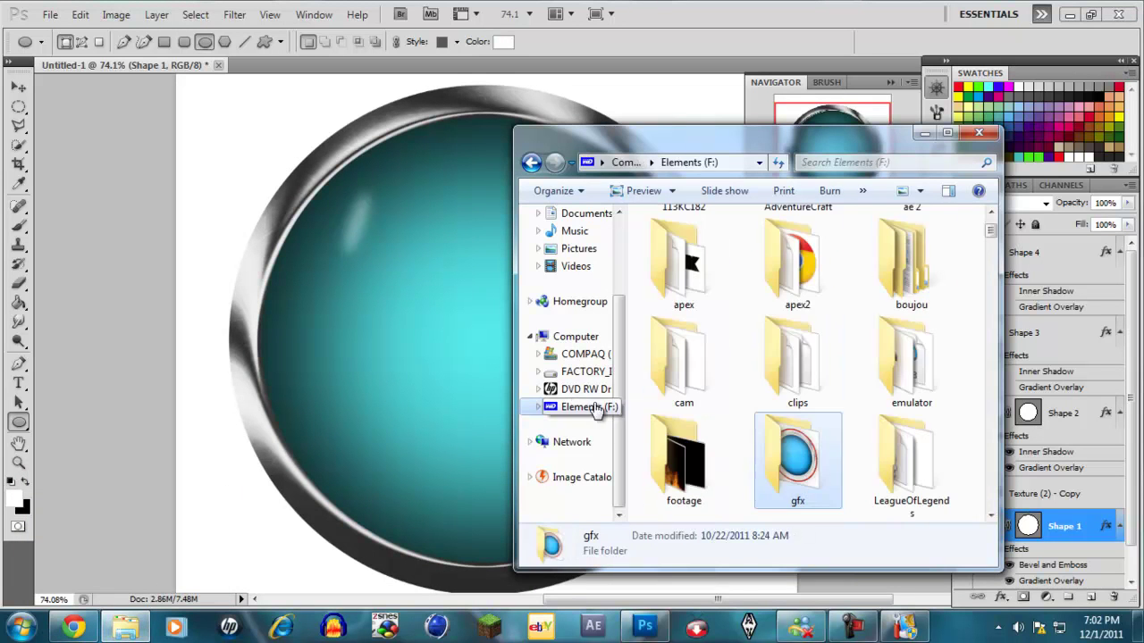
{"action": "left_click_drag", "start_coordinate": [990, 231], "coordinate": [990, 432]}
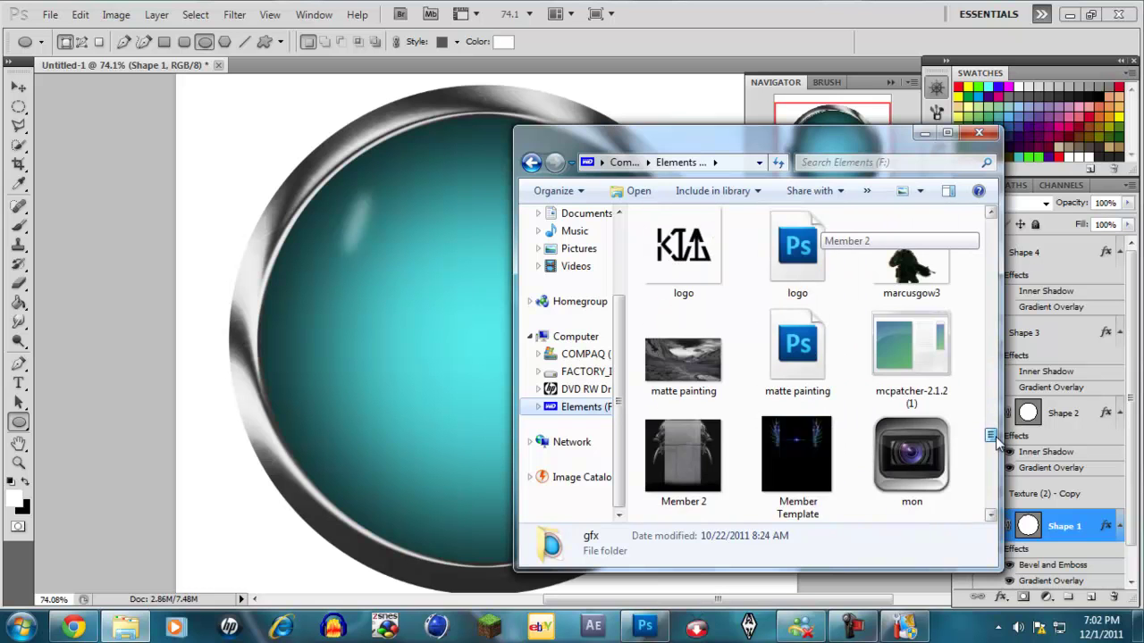
{"action": "left_click_drag", "start_coordinate": [683, 295], "coordinate": [469, 293]}
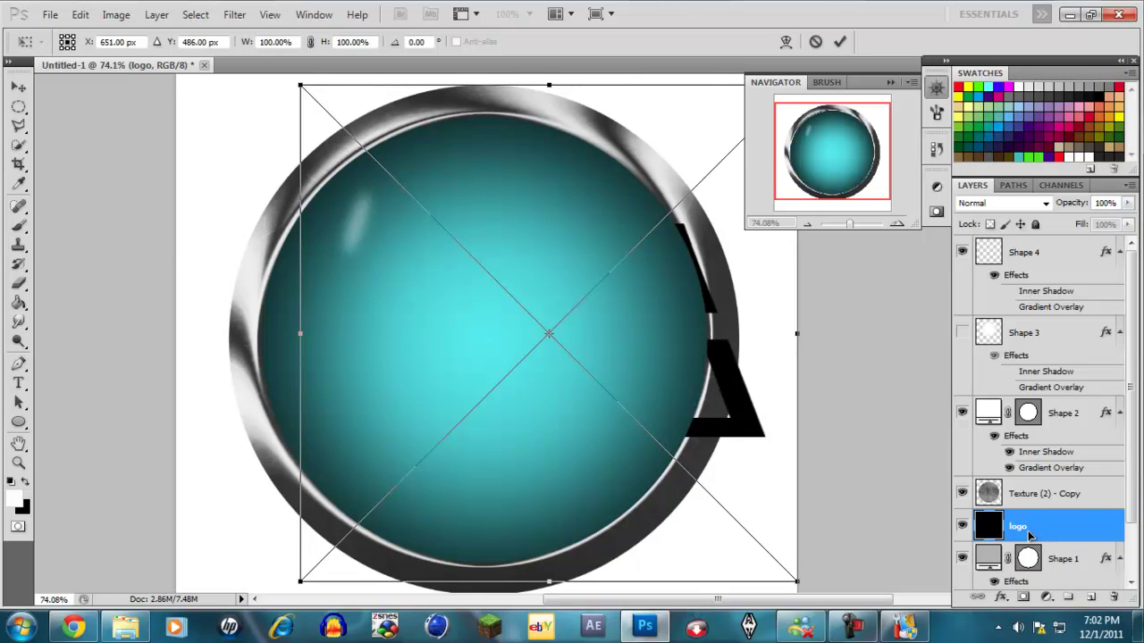
{"action": "key", "text": "Return"}
{"action": "left_click_drag", "start_coordinate": [1048, 520], "coordinate": [1051, 254]}
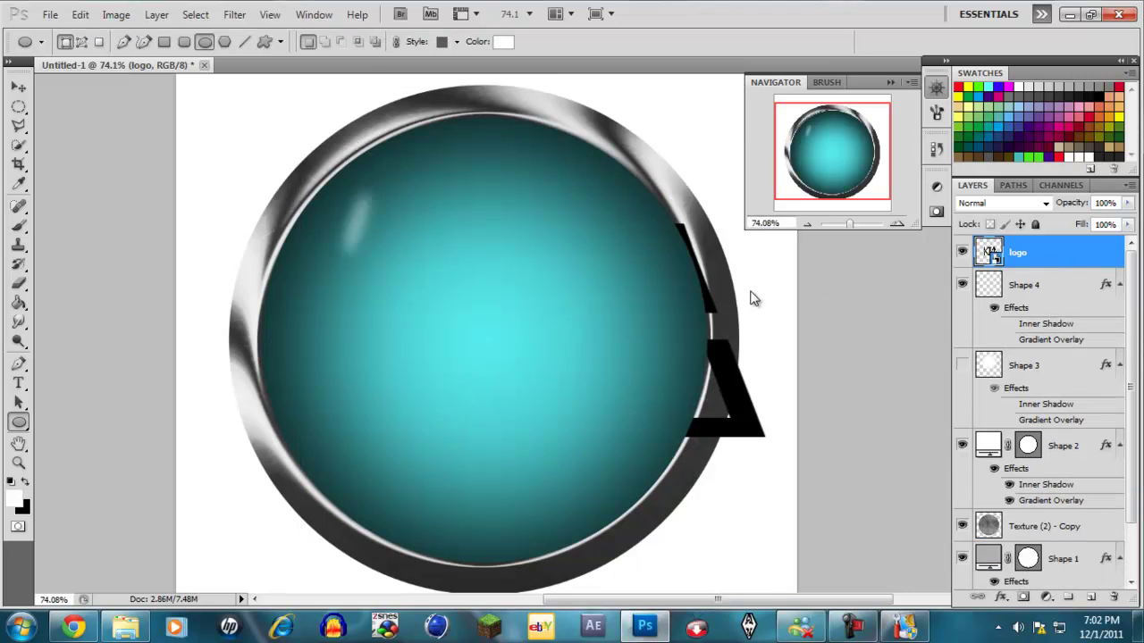
Move the black logo to the centre of the button's cyan face.
{"action": "key", "text": "v"}
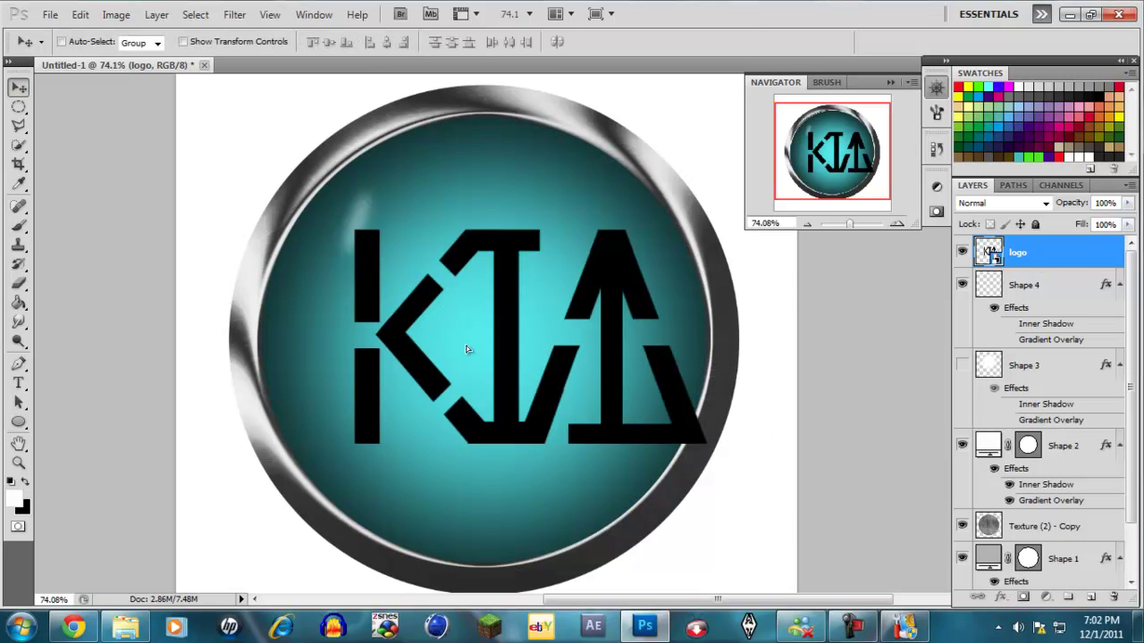
{"action": "left_click_drag", "start_coordinate": [532, 414], "coordinate": [454, 397]}
{"action": "scroll", "coordinate": [654, 372], "scroll_direction": "up", "scroll_amount": 1}
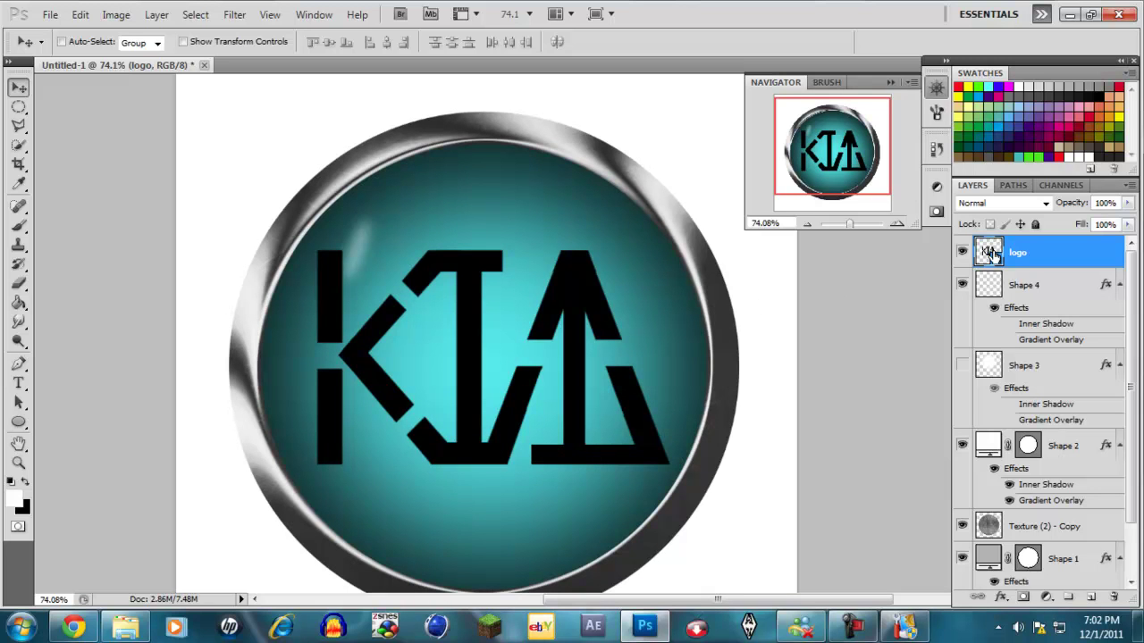
Load the logo's outline as a selection and set the Paint Bucket's foreground colour to teal #00b0b1, sampled from the button's face.
{"action": "left_click", "coordinate": [989, 254], "text": "ctrl"}
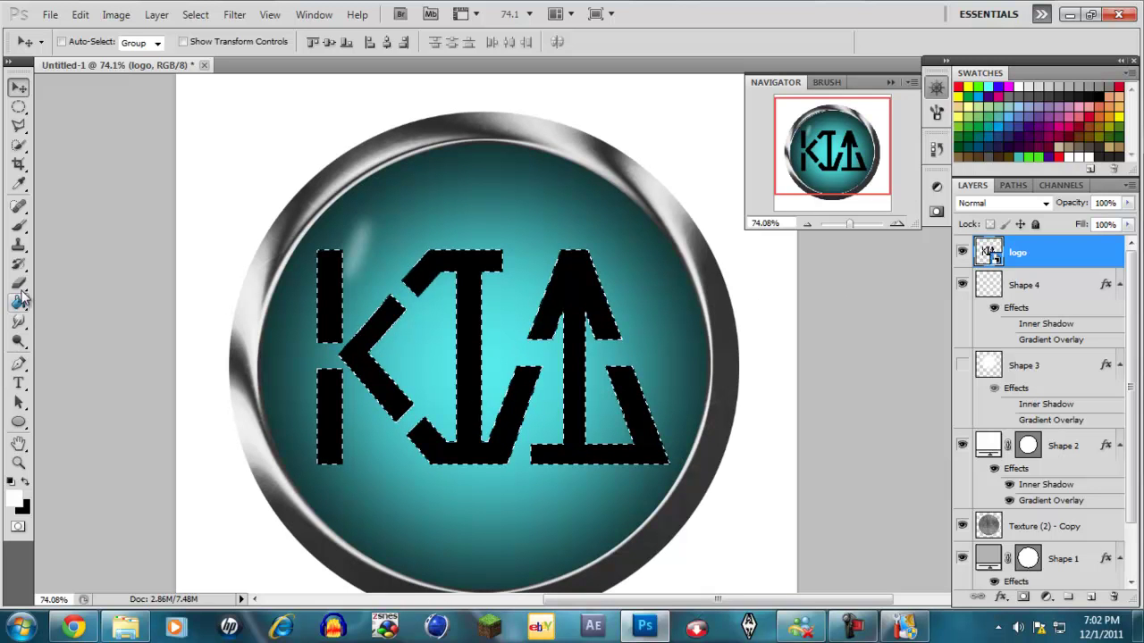
{"action": "left_click", "coordinate": [18, 206]}
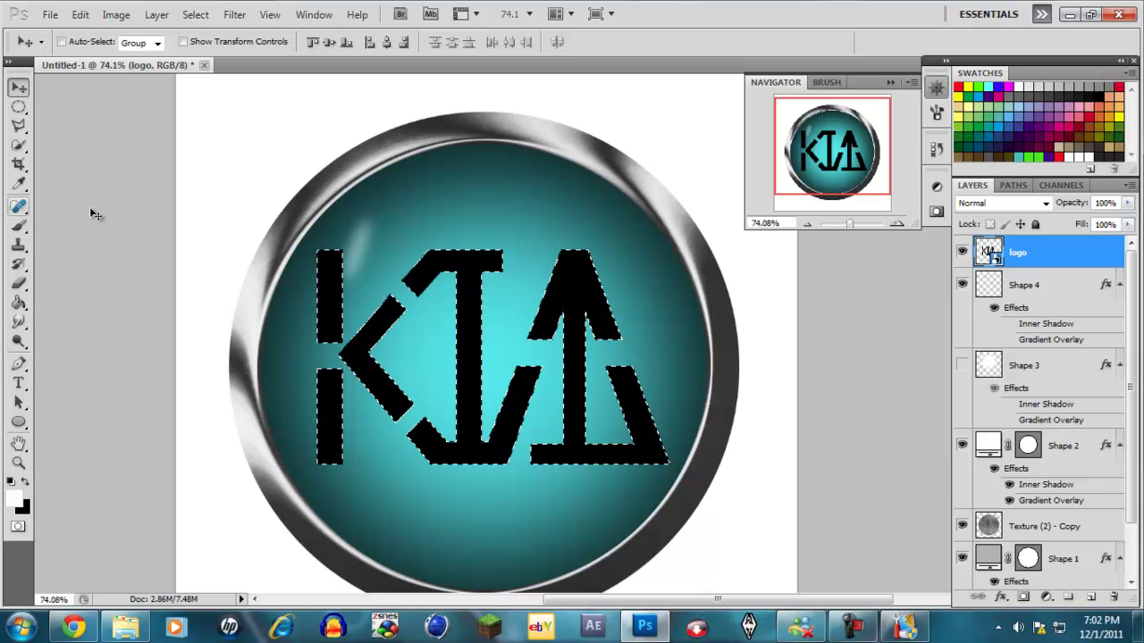
{"action": "left_click", "coordinate": [17, 304]}
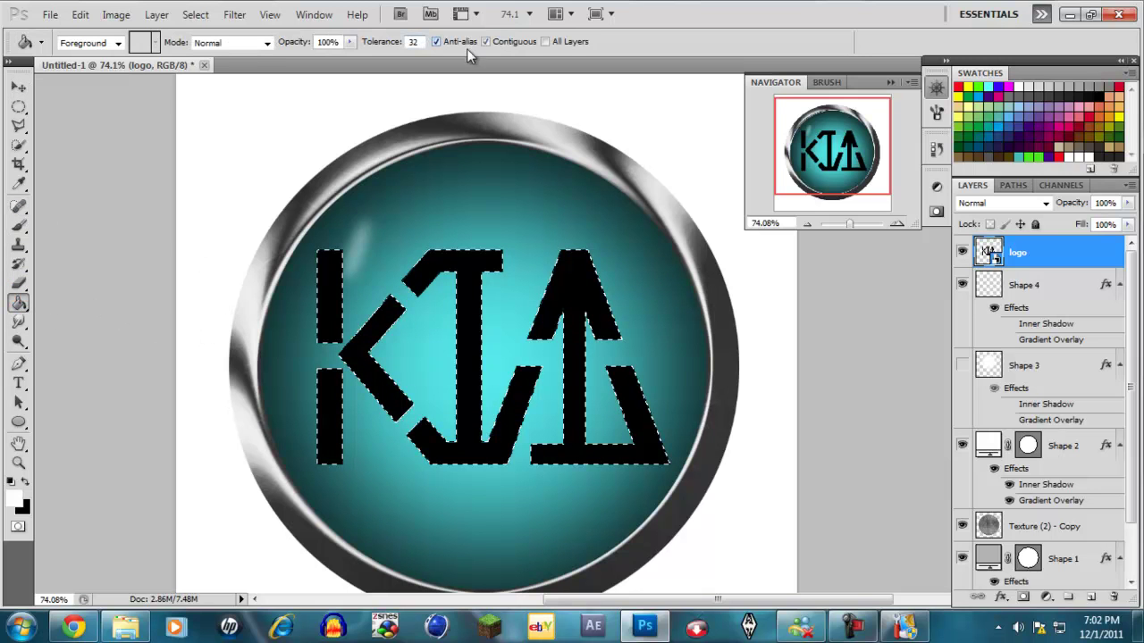
{"action": "left_click", "coordinate": [87, 47]}
{"action": "left_click", "coordinate": [82, 51]}
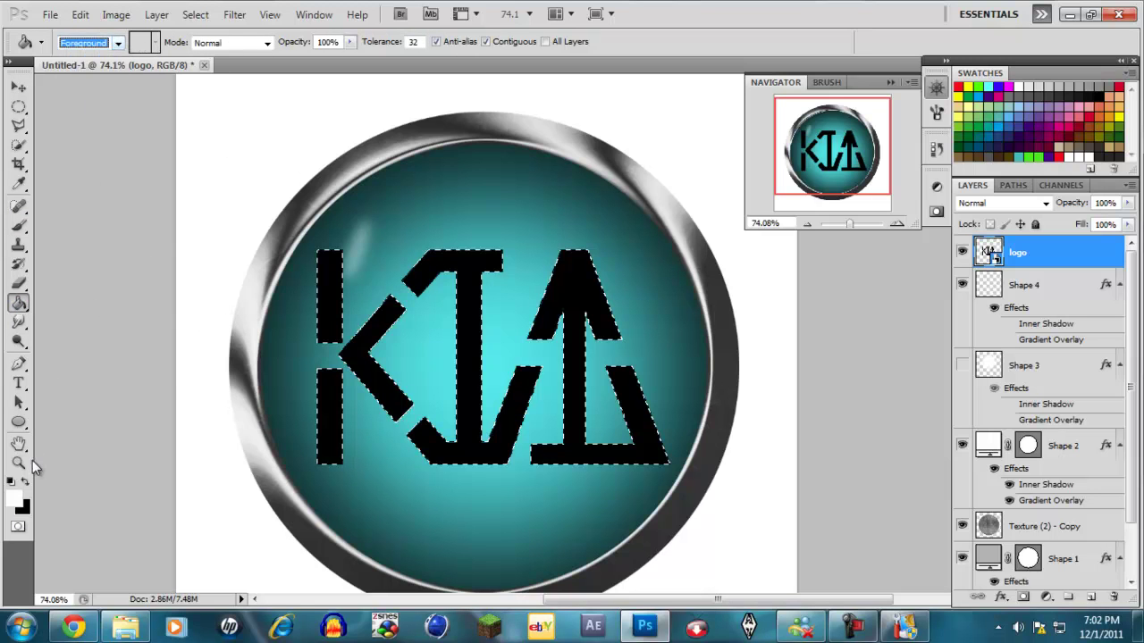
{"action": "left_click", "coordinate": [14, 497]}
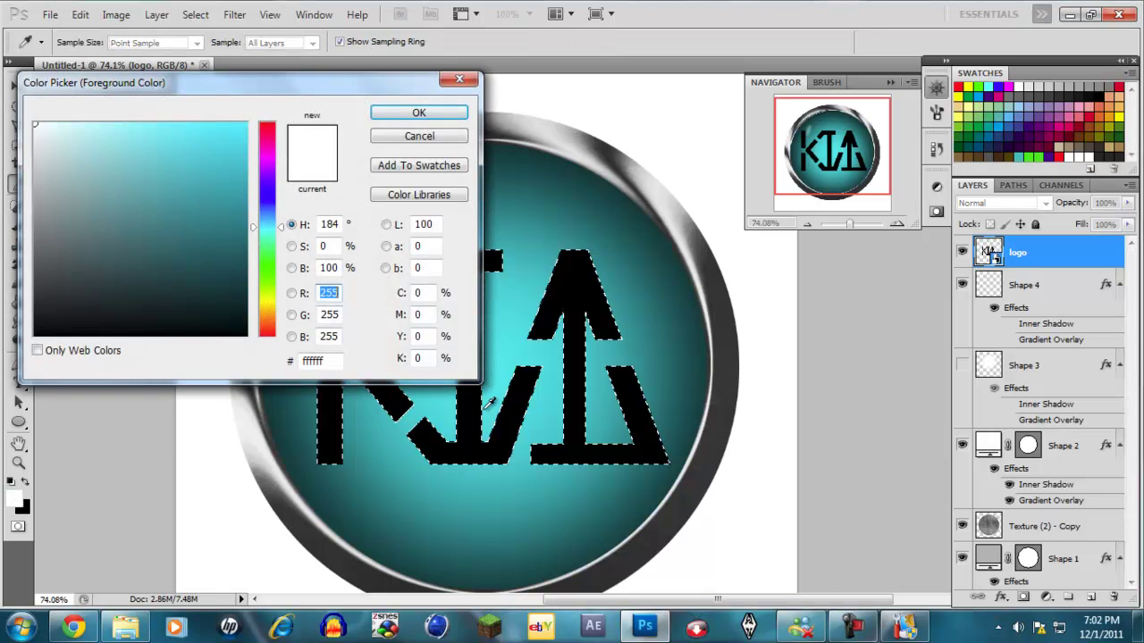
{"action": "left_click", "coordinate": [546, 502]}
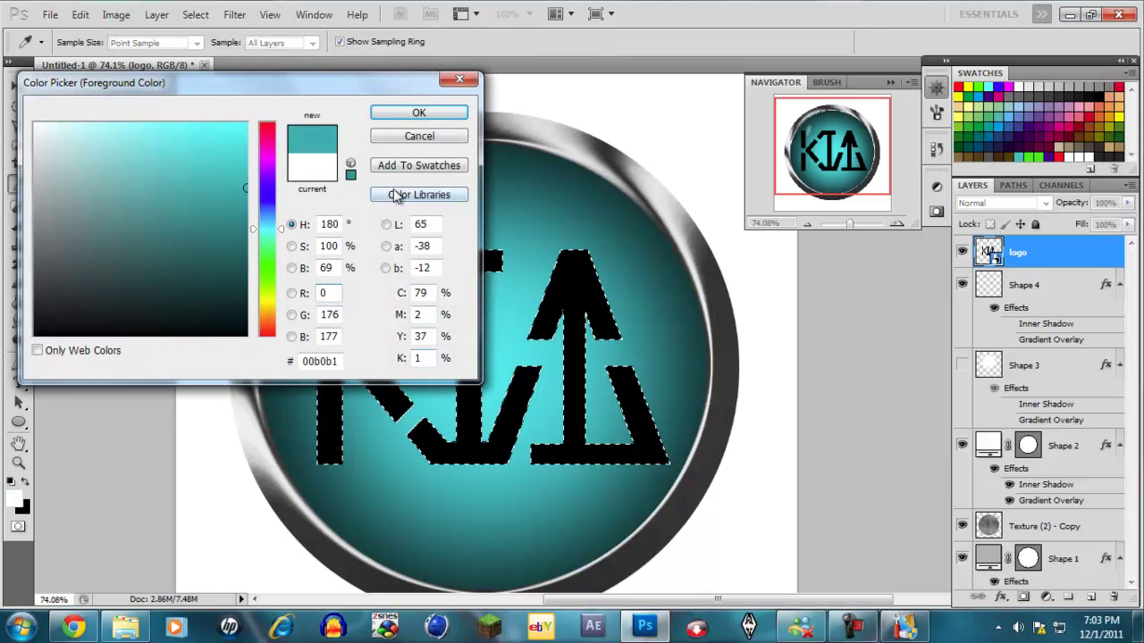
{"action": "left_click", "coordinate": [416, 114]}
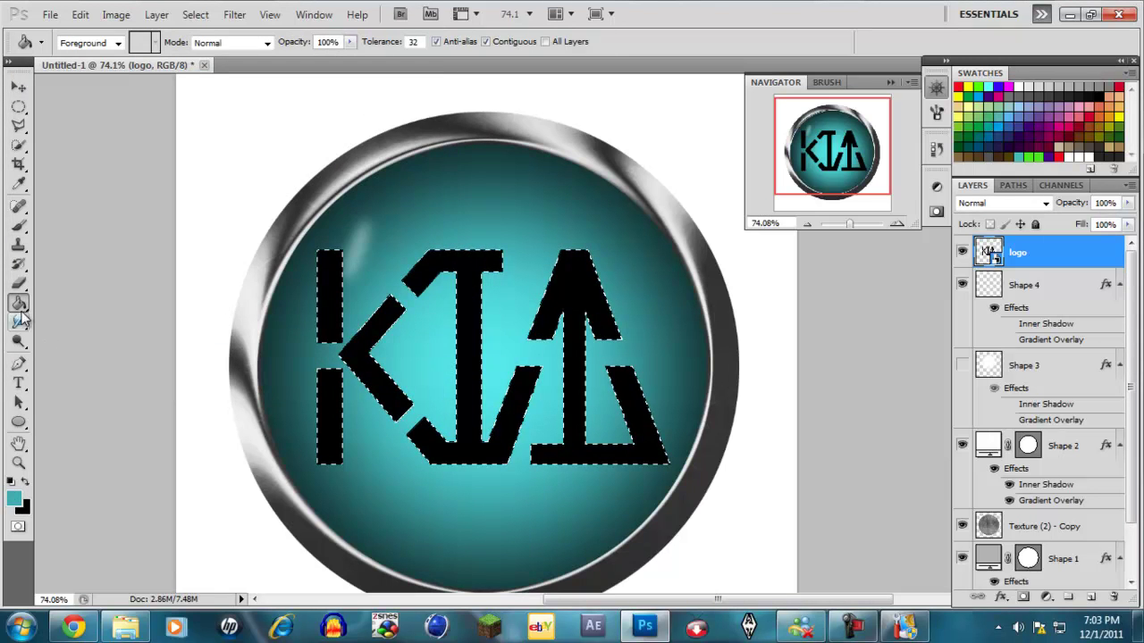
Try rasterizing the logo layer and filling its three letters with the teal foreground colour, ending with a deselect.
{"action": "left_click", "coordinate": [575, 288]}
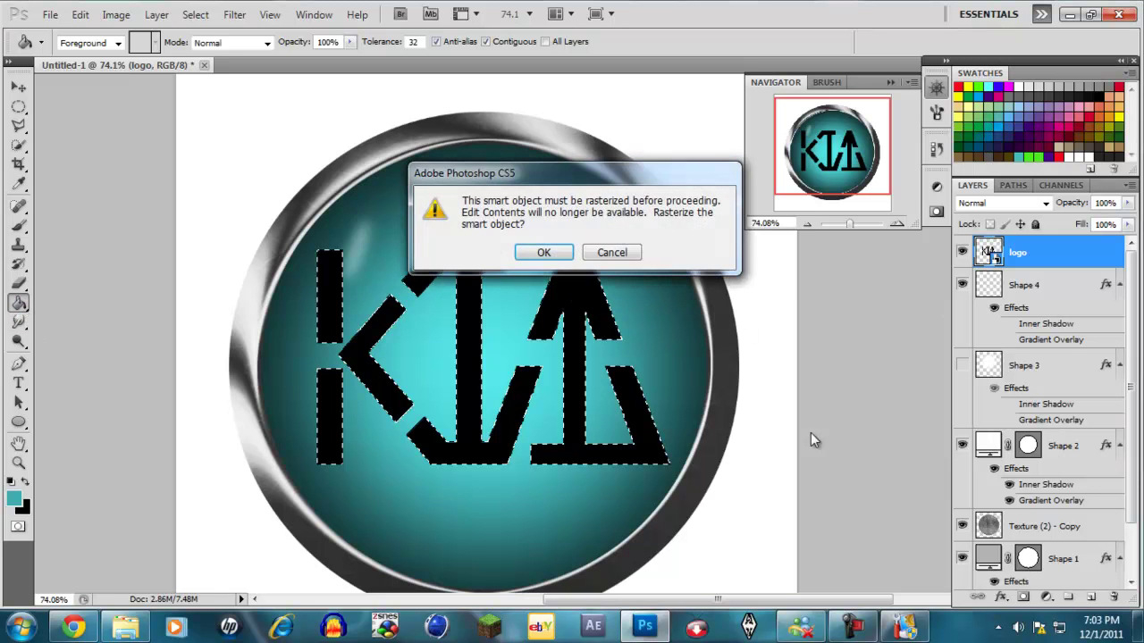
{"action": "left_click", "coordinate": [548, 251]}
{"action": "left_click", "coordinate": [554, 306]}
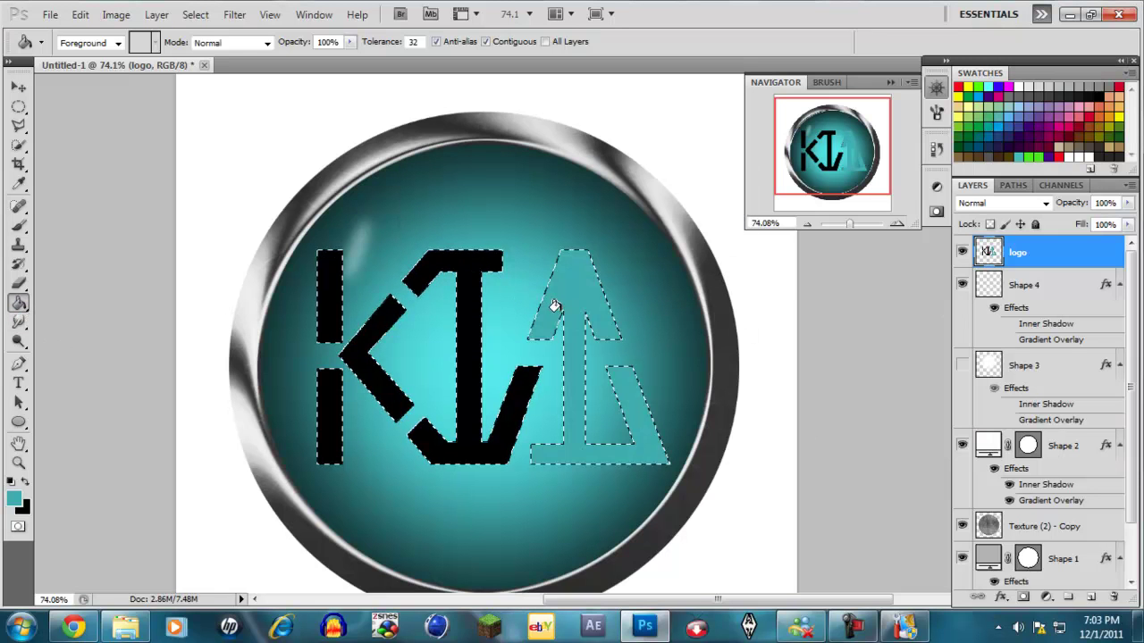
{"action": "left_click", "coordinate": [464, 327]}
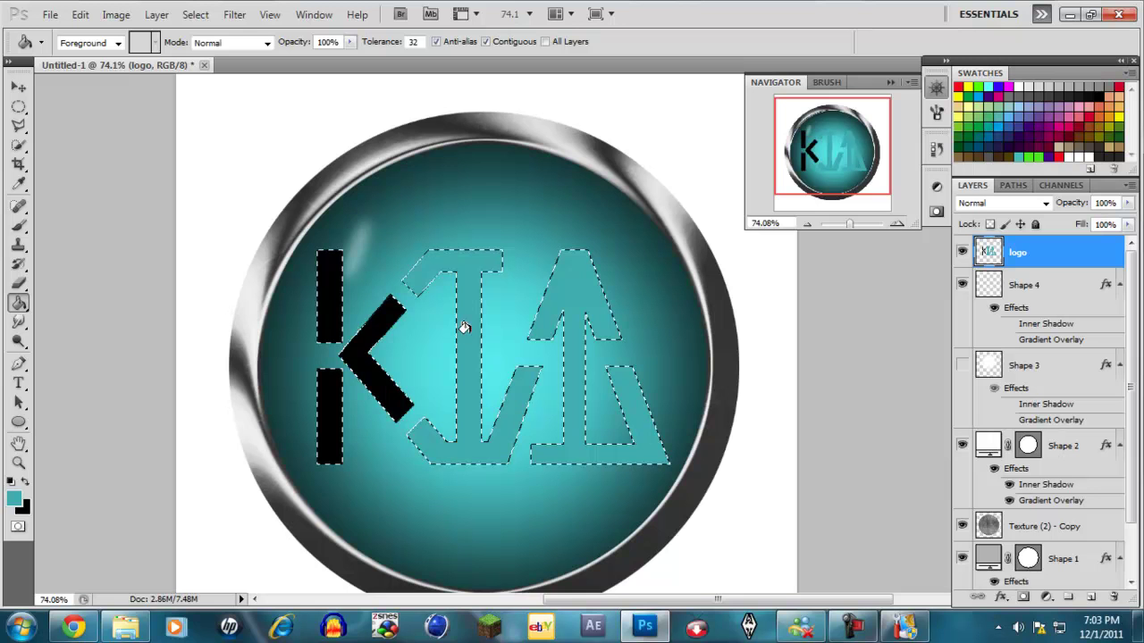
{"action": "left_click", "coordinate": [345, 318]}
{"action": "left_click", "coordinate": [195, 14]}
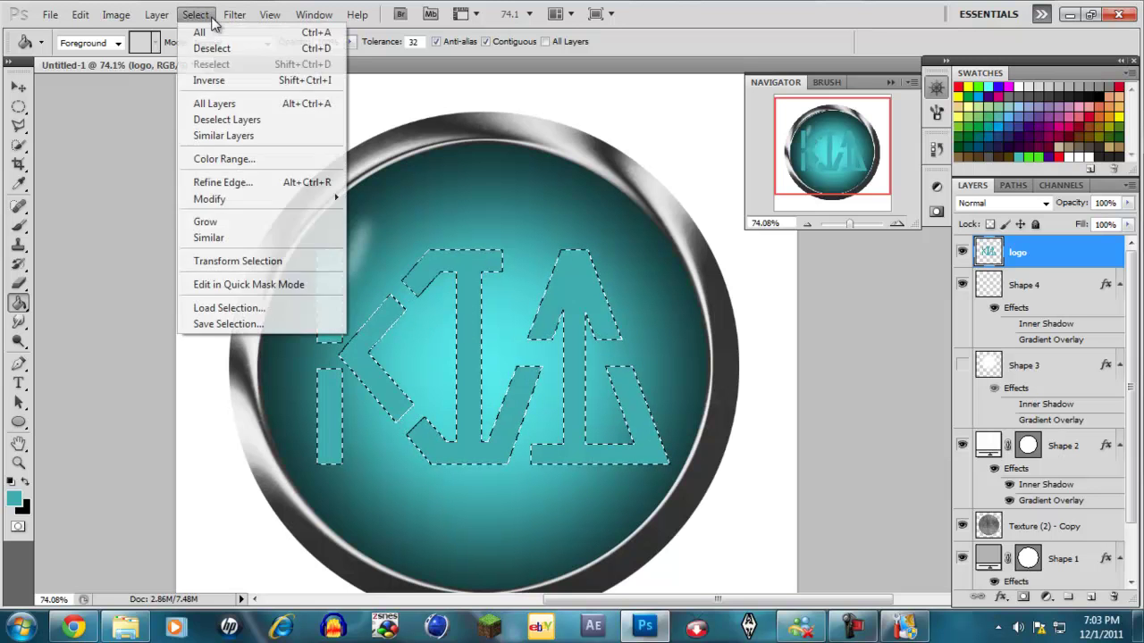
{"action": "left_click", "coordinate": [201, 44]}
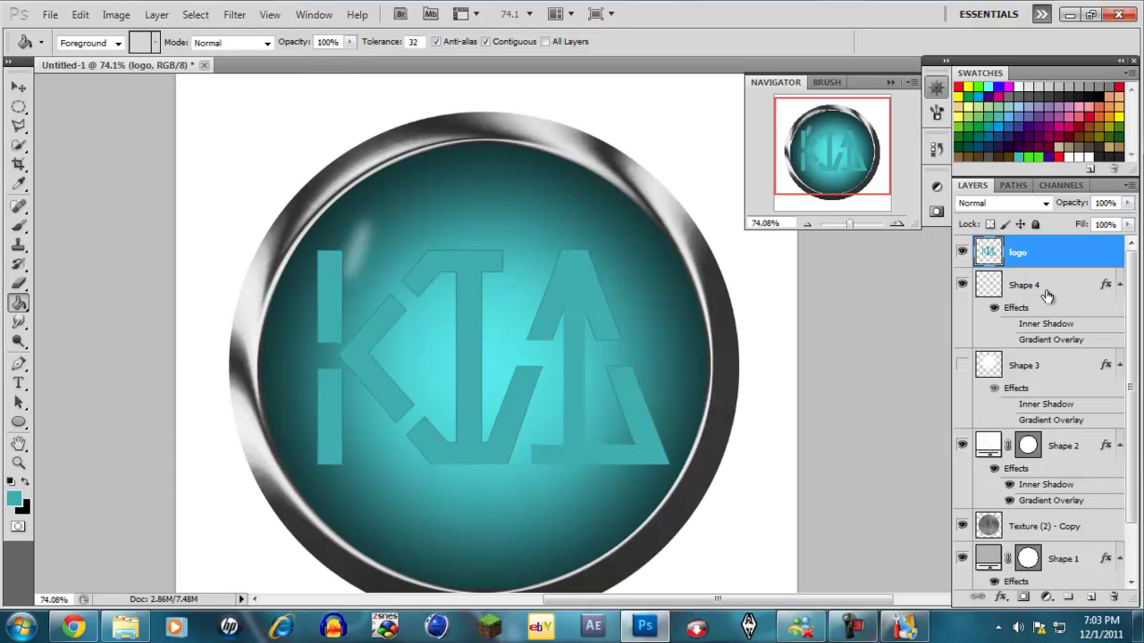
Step back through the history to undo the deselect and the teal fills on the logo layer.
{"action": "left_click", "coordinate": [80, 14]}
{"action": "left_click", "coordinate": [143, 63]}
{"action": "left_click", "coordinate": [80, 14]}
{"action": "left_click", "coordinate": [125, 65]}
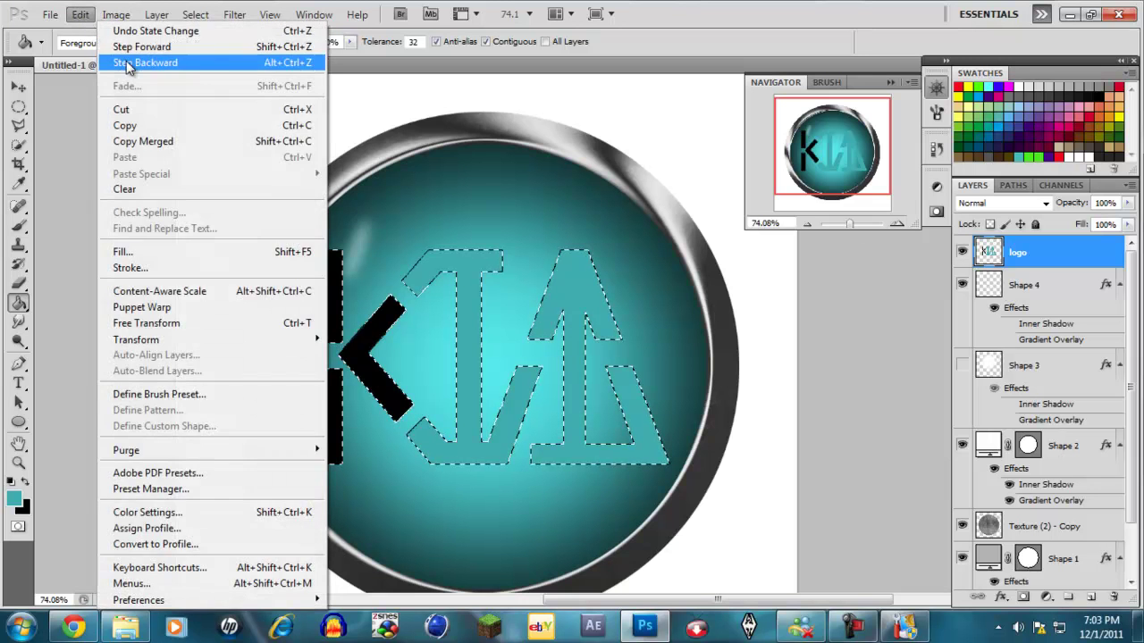
{"action": "left_click", "coordinate": [139, 47]}
{"action": "left_click", "coordinate": [80, 14]}
{"action": "left_click", "coordinate": [138, 47]}
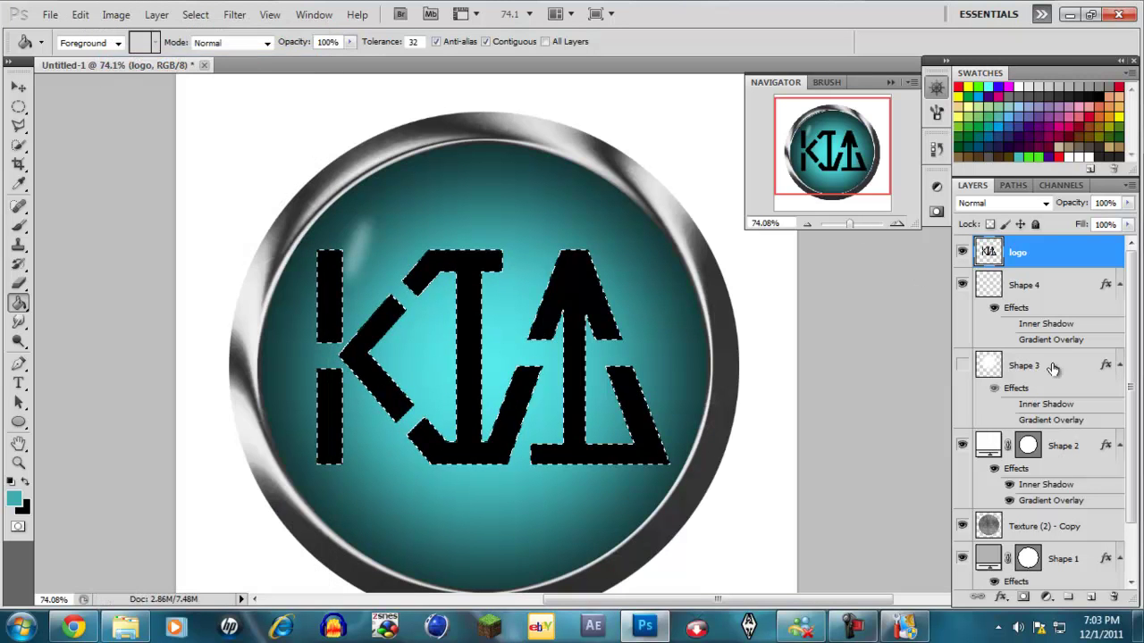
Add a new layer, fill the selected logo shape with teal on it, and deselect.
{"action": "left_click", "coordinate": [1090, 597]}
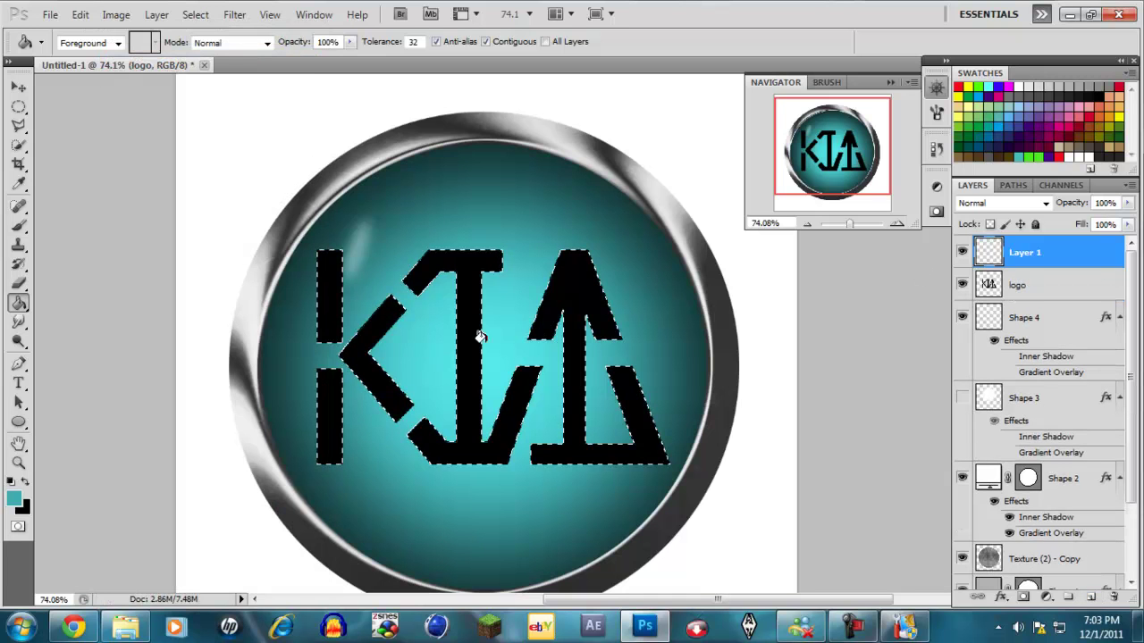
{"action": "left_click", "coordinate": [562, 294]}
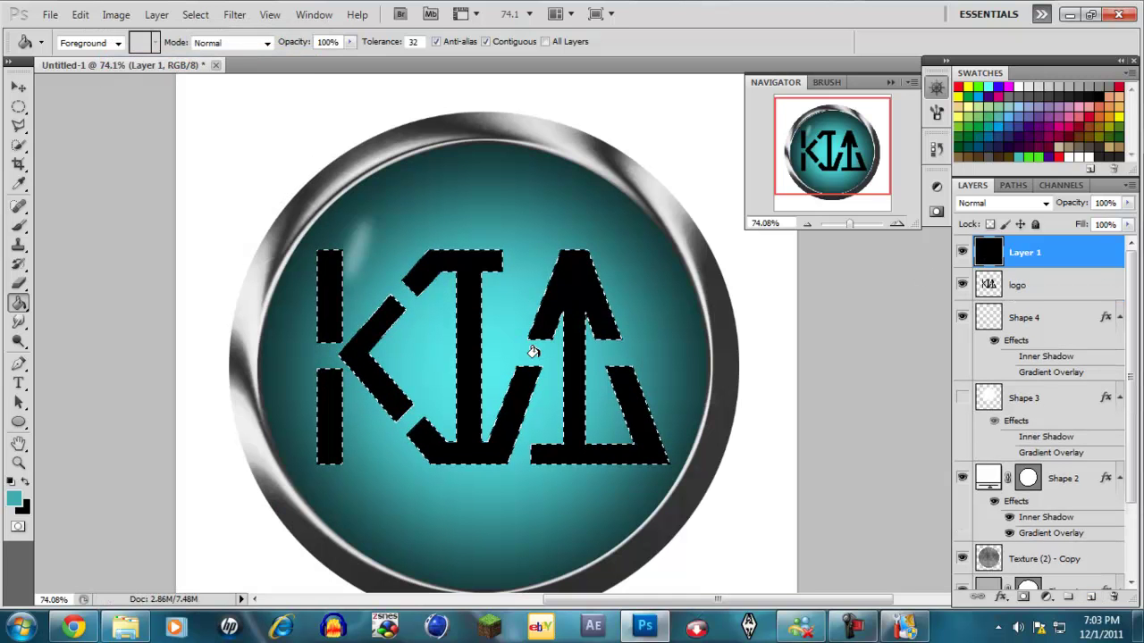
{"action": "left_click", "coordinate": [470, 331]}
{"action": "left_click", "coordinate": [194, 15]}
{"action": "left_click", "coordinate": [224, 57]}
Delete the original black logo layer, keeping the teal logo on Layer 1.
{"action": "left_click", "coordinate": [1064, 295]}
{"action": "key", "text": "Delete"}
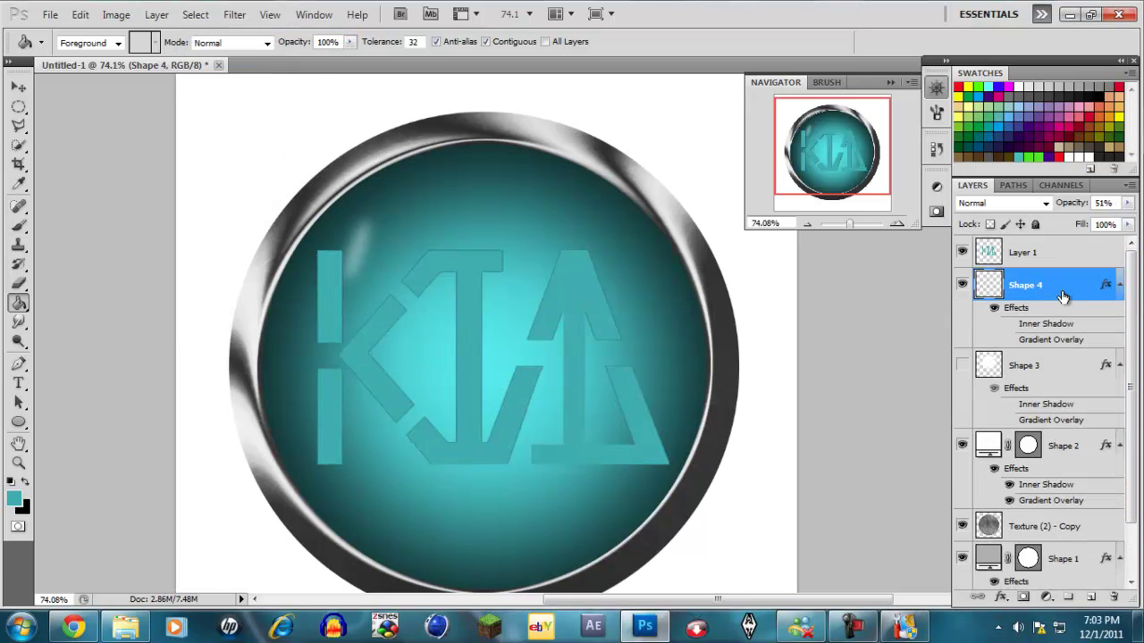
{"action": "scroll", "coordinate": [1072, 357], "scroll_direction": "down", "scroll_amount": 1}
{"action": "scroll", "coordinate": [1081, 336], "scroll_direction": "up", "scroll_amount": 1}
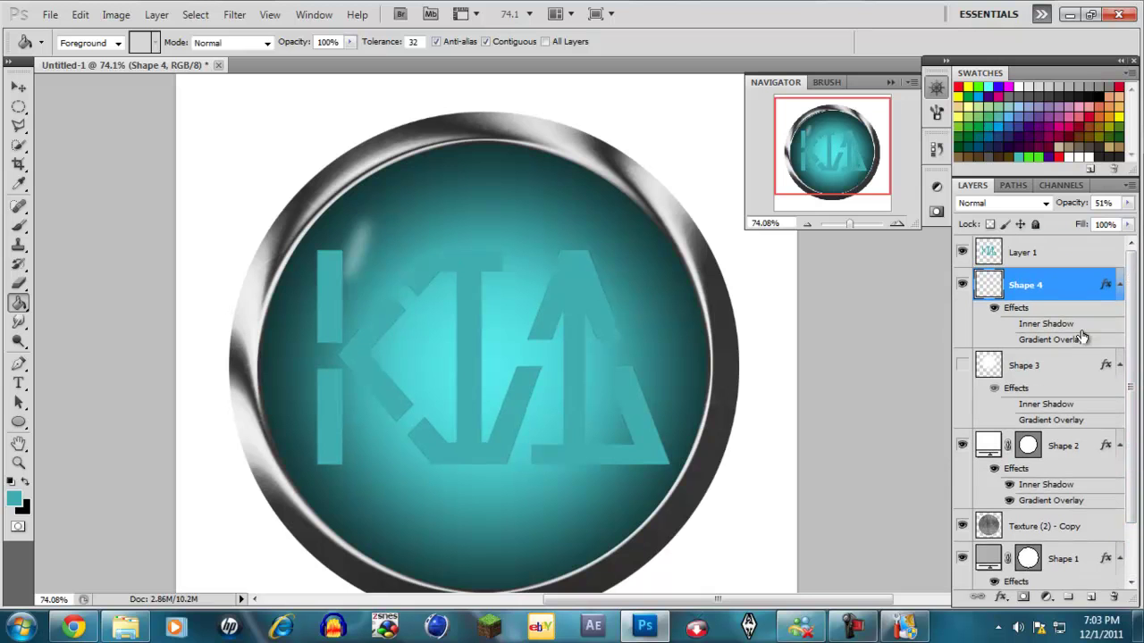
Try moving the white highlight on Shape 4 closer to the logo, and undo the move.
{"action": "left_click", "coordinate": [18, 87]}
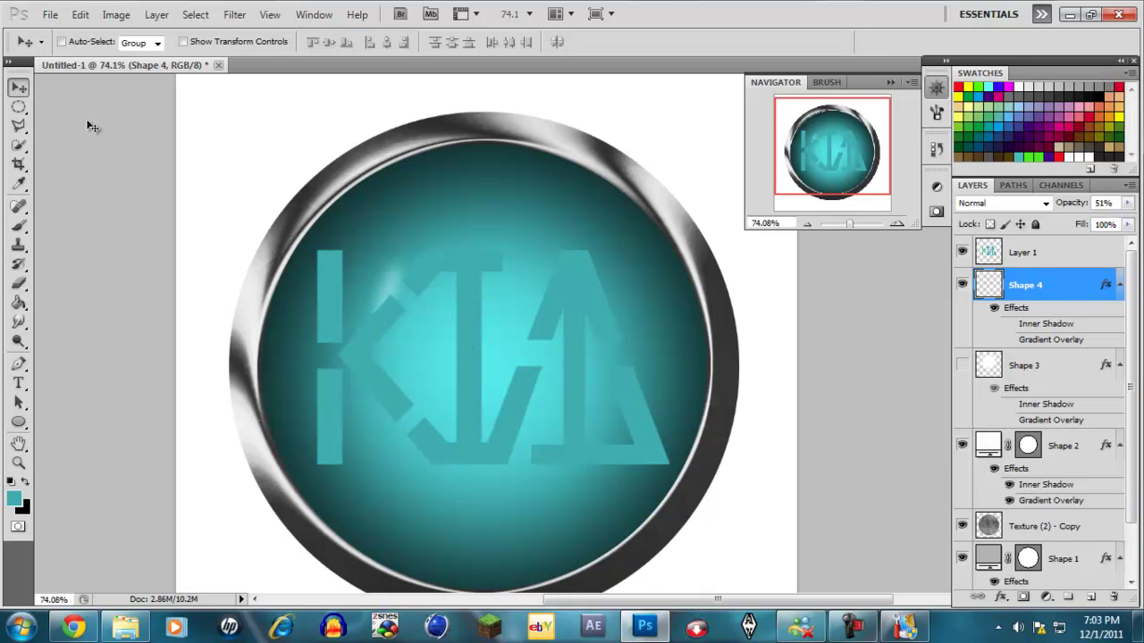
{"action": "left_click", "coordinate": [1008, 257]}
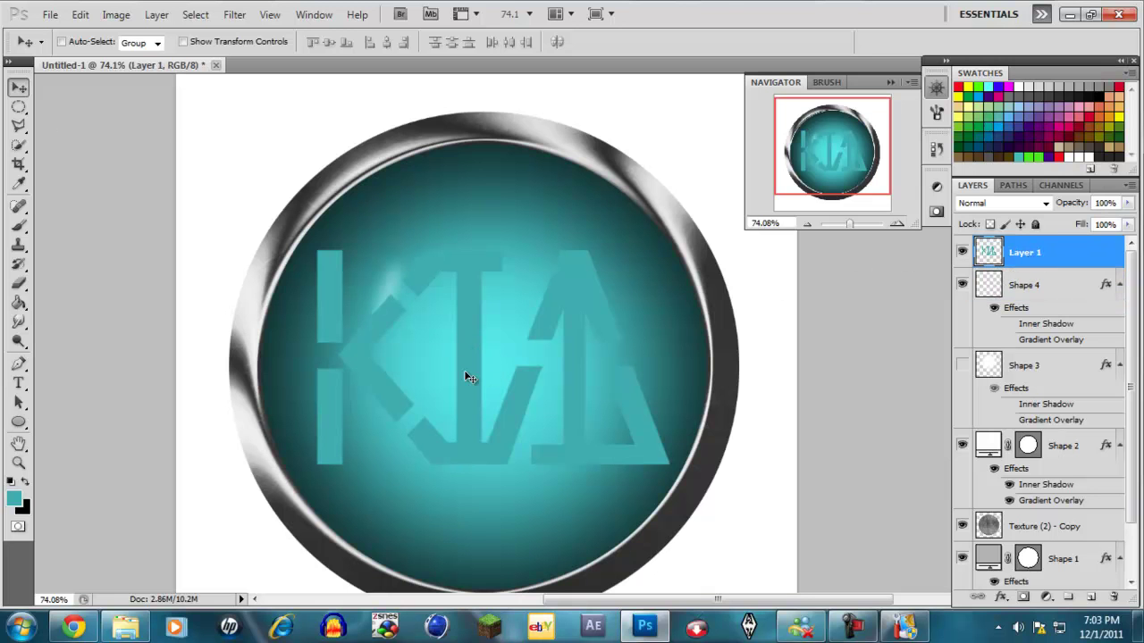
{"action": "left_click", "coordinate": [80, 14]}
{"action": "left_click", "coordinate": [134, 64]}
{"action": "left_click", "coordinate": [82, 15]}
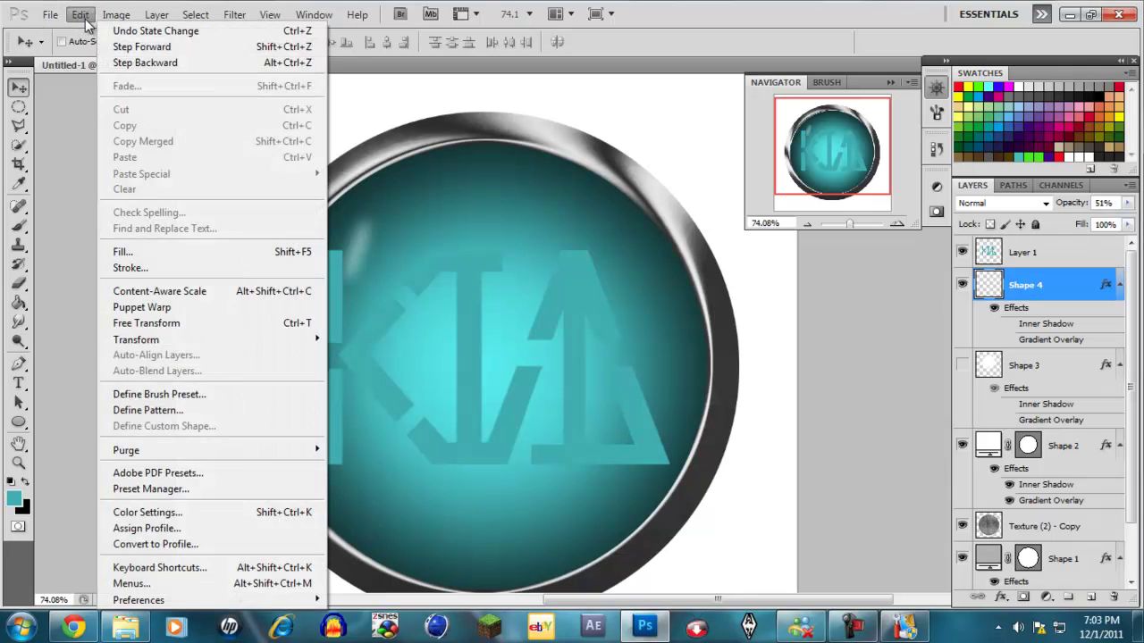
{"action": "left_click", "coordinate": [132, 64]}
{"action": "left_click", "coordinate": [80, 14]}
{"action": "left_click", "coordinate": [141, 47]}
Adjust the position of the teal logo on Layer 1 so it sits centred on the button's face.
{"action": "left_click", "coordinate": [1017, 261]}
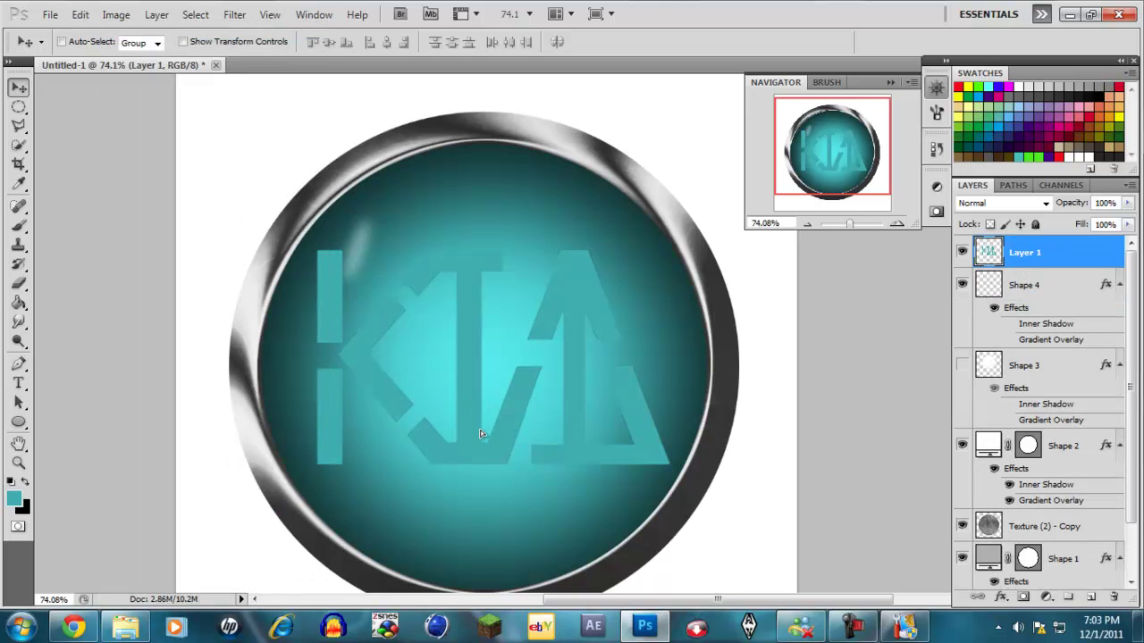
{"action": "left_click_drag", "start_coordinate": [462, 347], "coordinate": [462, 392]}
{"action": "left_click_drag", "start_coordinate": [474, 444], "coordinate": [464, 398]}
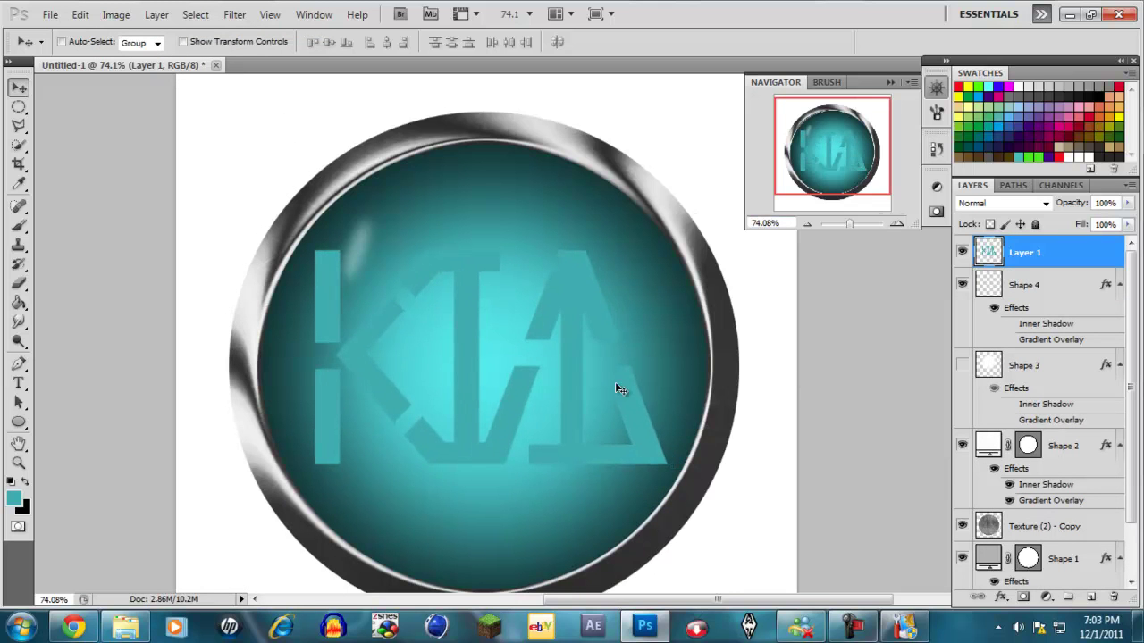
{"action": "left_click_drag", "start_coordinate": [472, 452], "coordinate": [474, 460]}
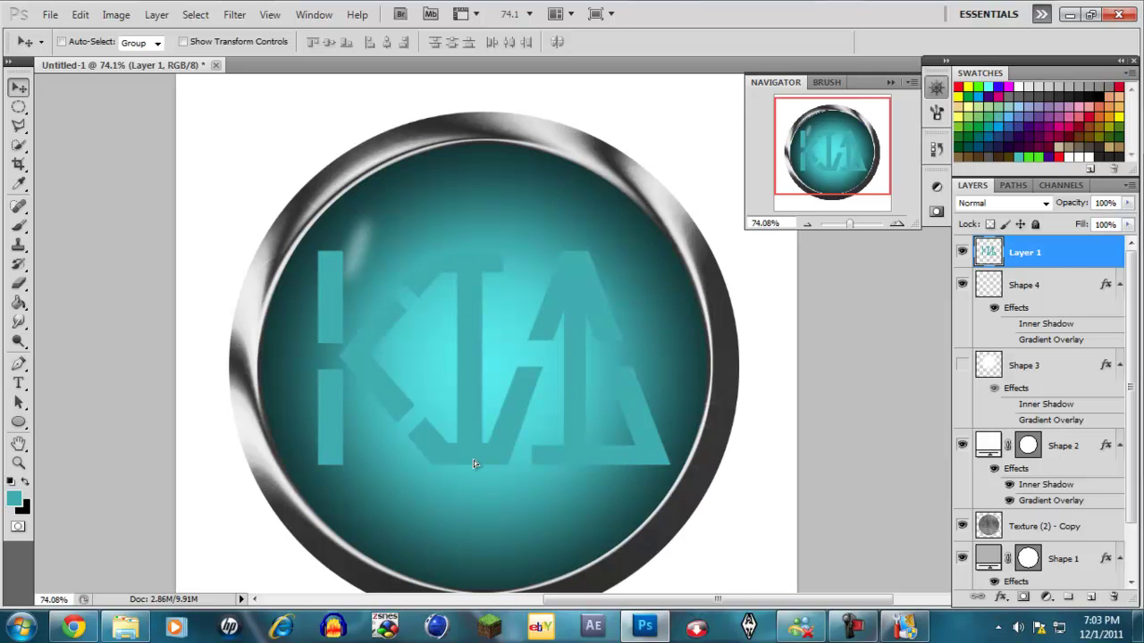
Give Layer 1 an Inner Shadow with a 90° angle and 59% opacity.
{"action": "right_click", "coordinate": [1057, 258]}
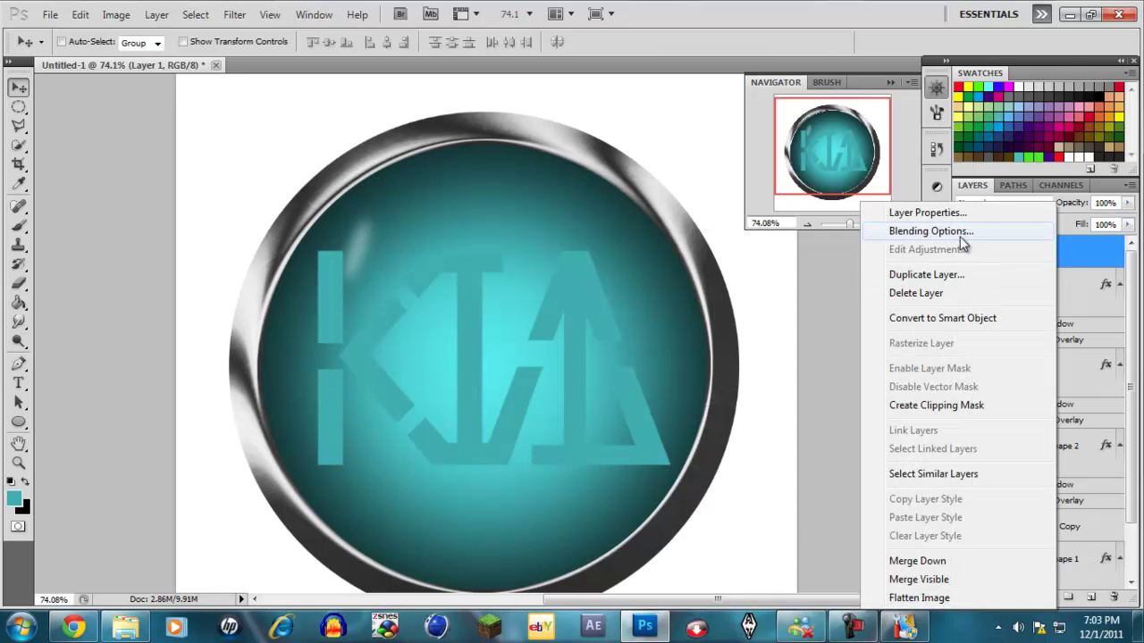
{"action": "left_click", "coordinate": [965, 238]}
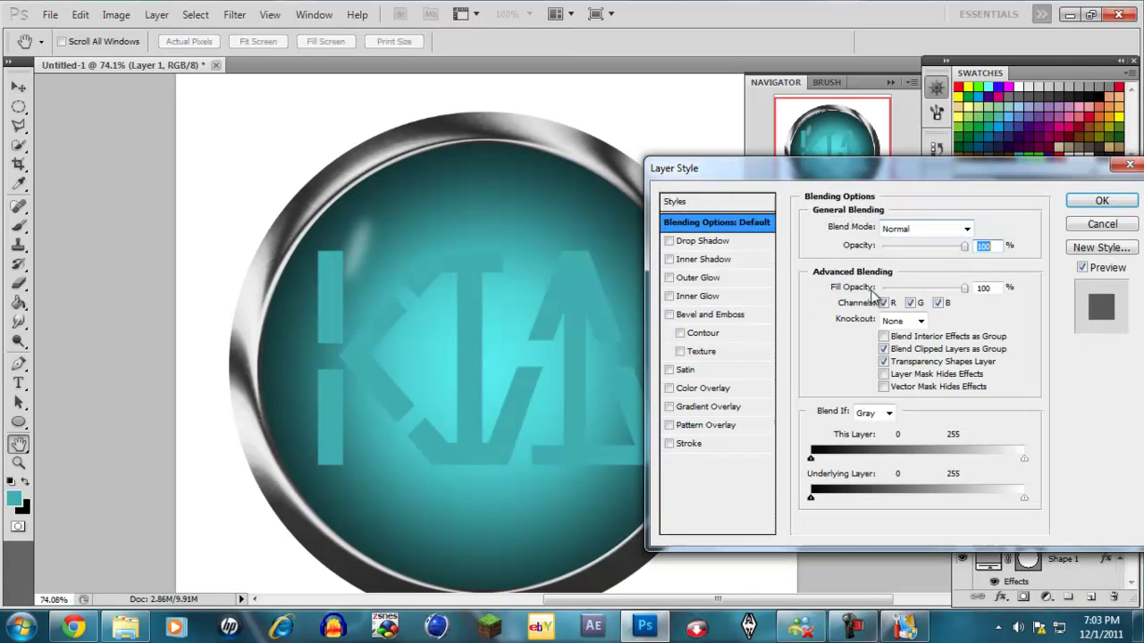
{"action": "left_click", "coordinate": [694, 300]}
{"action": "left_click", "coordinate": [670, 296]}
{"action": "left_click", "coordinate": [669, 259]}
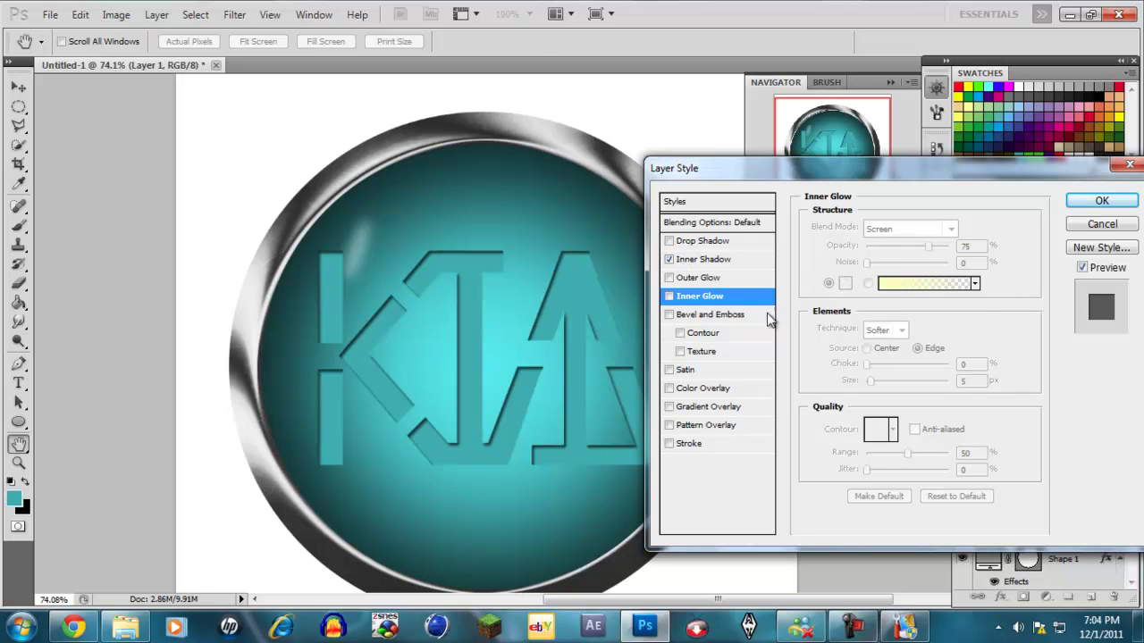
{"action": "left_click", "coordinate": [701, 261]}
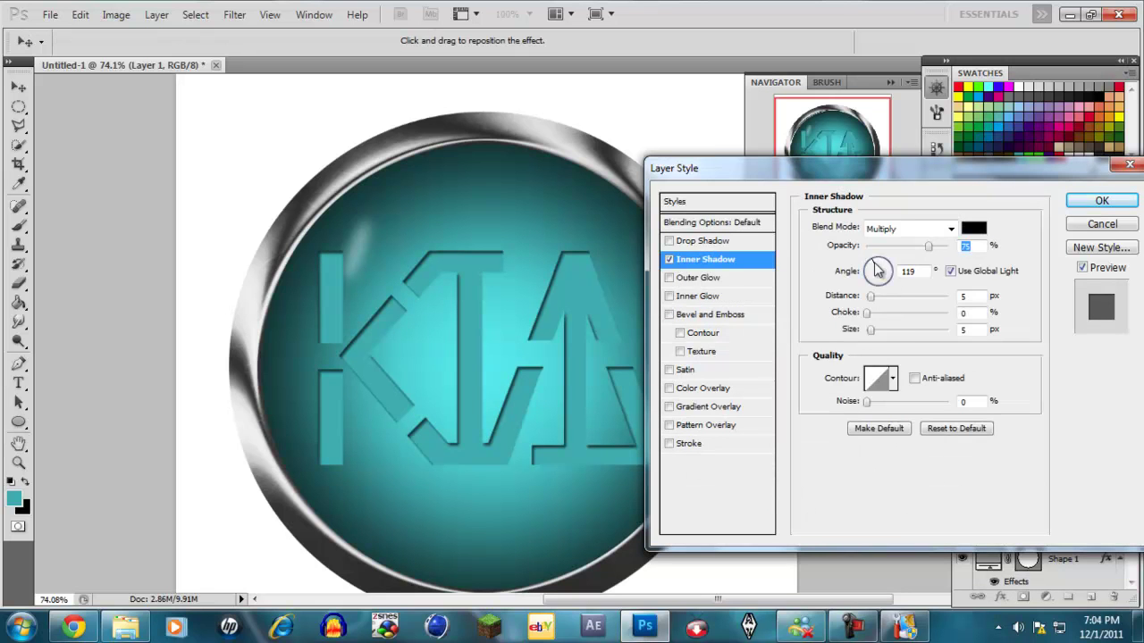
{"action": "left_click", "coordinate": [880, 269]}
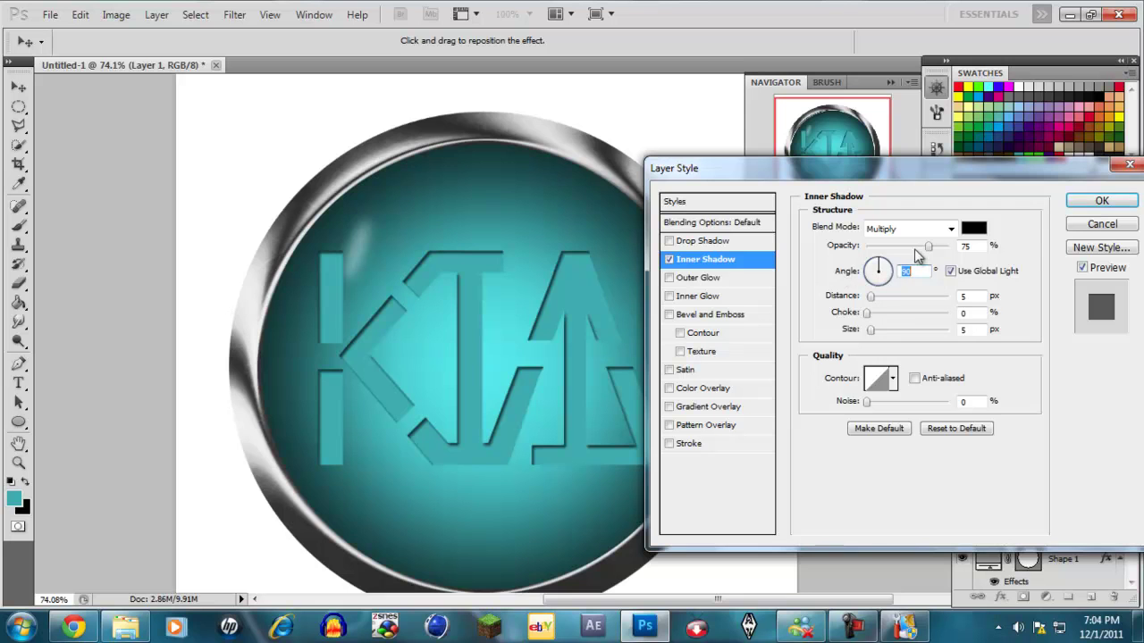
{"action": "left_click_drag", "start_coordinate": [926, 248], "coordinate": [917, 250]}
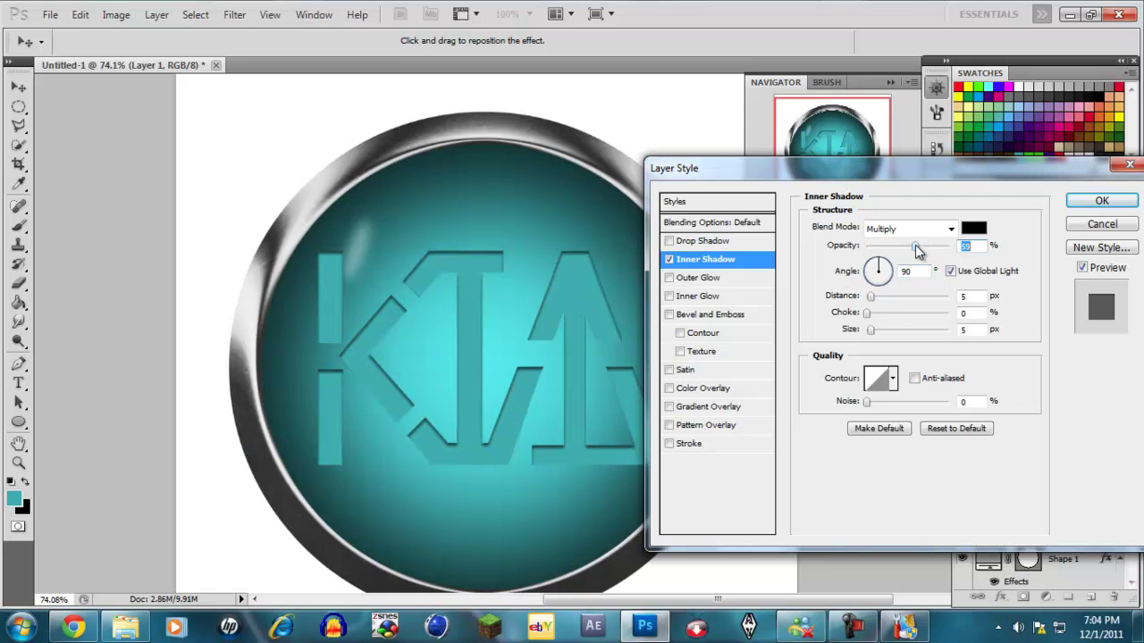
Add a white Outer Glow with a size of 35 px to the logo layer.
{"action": "left_click", "coordinate": [706, 278]}
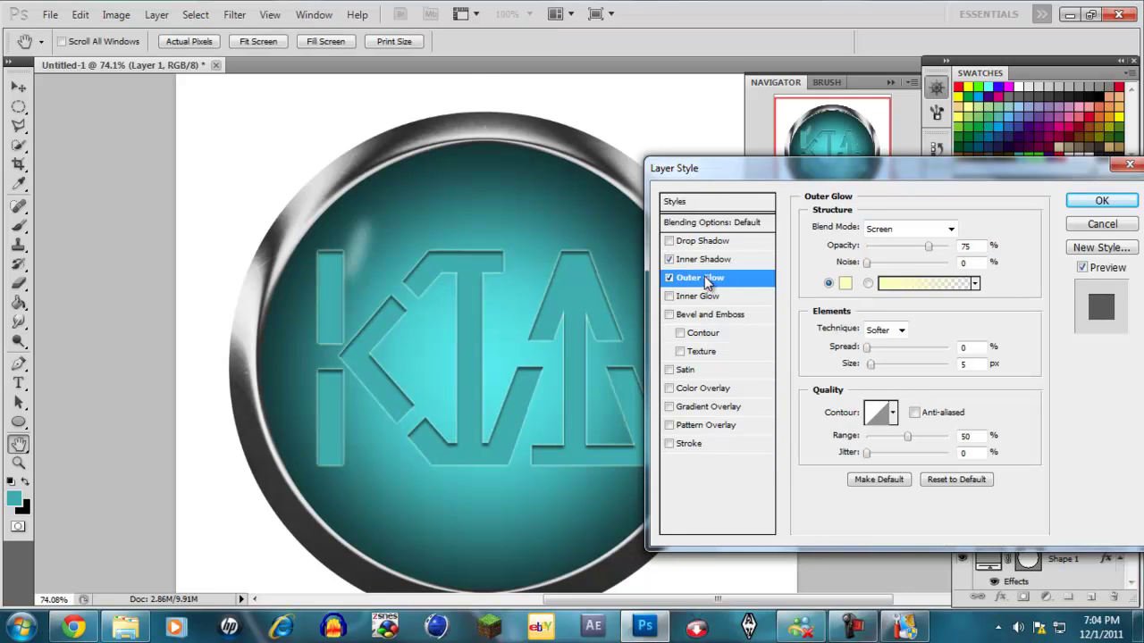
{"action": "left_click", "coordinate": [846, 284]}
{"action": "left_click", "coordinate": [36, 124]}
{"action": "left_click", "coordinate": [382, 115]}
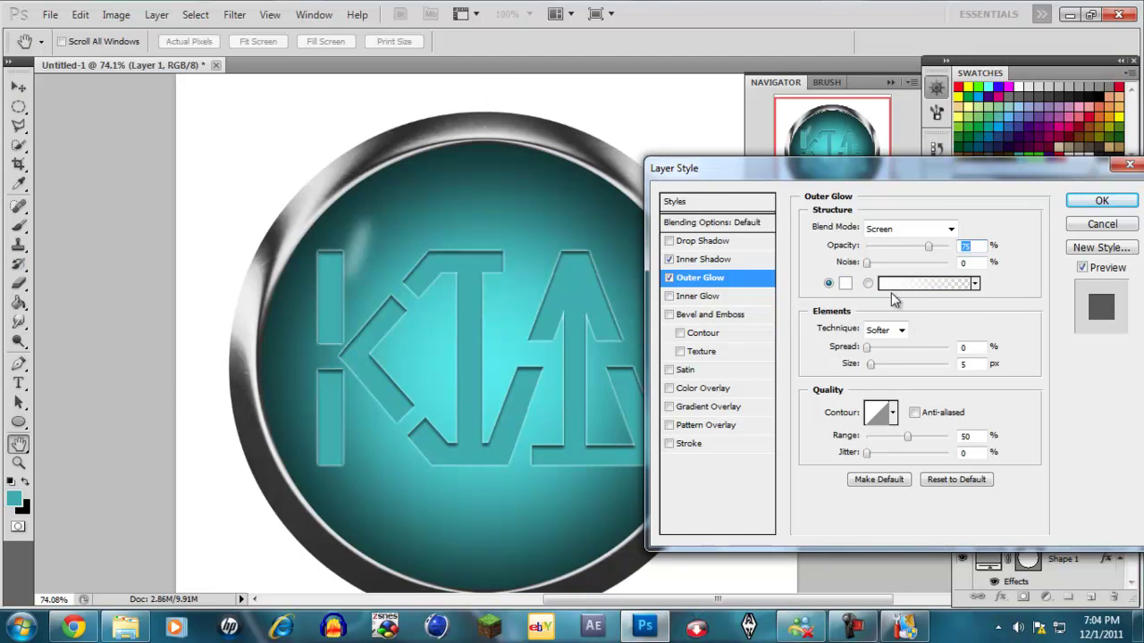
{"action": "left_click_drag", "start_coordinate": [869, 364], "coordinate": [882, 362]}
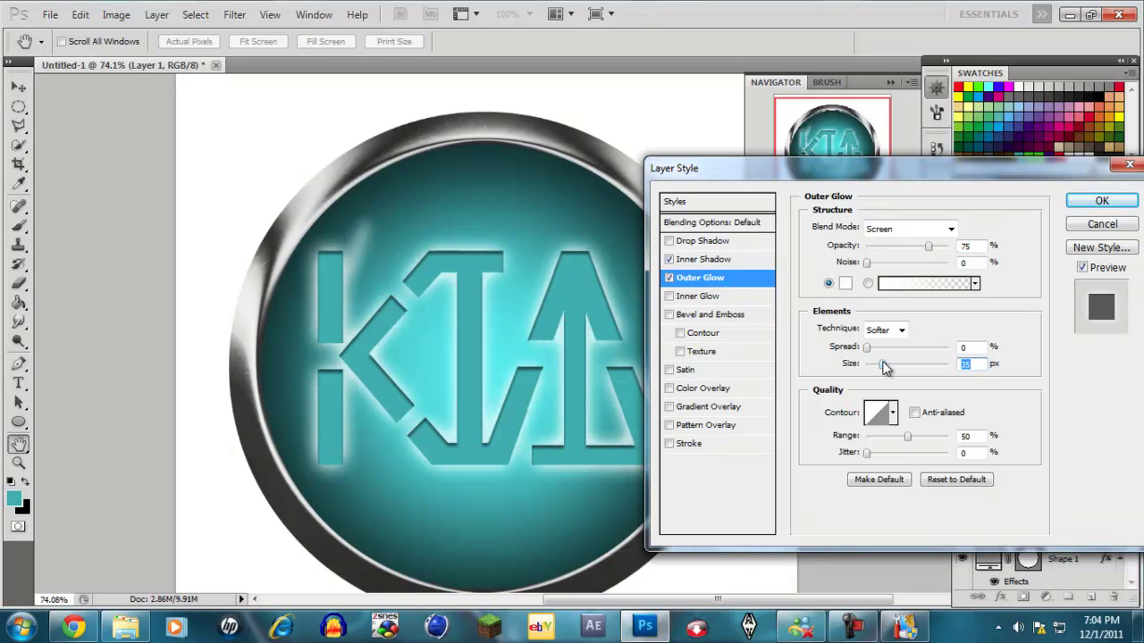
Set the logo's Outer Glow opacity to 37% and add a white Inner Glow with 21% opacity and a 21 px size.
{"action": "left_click", "coordinate": [901, 250]}
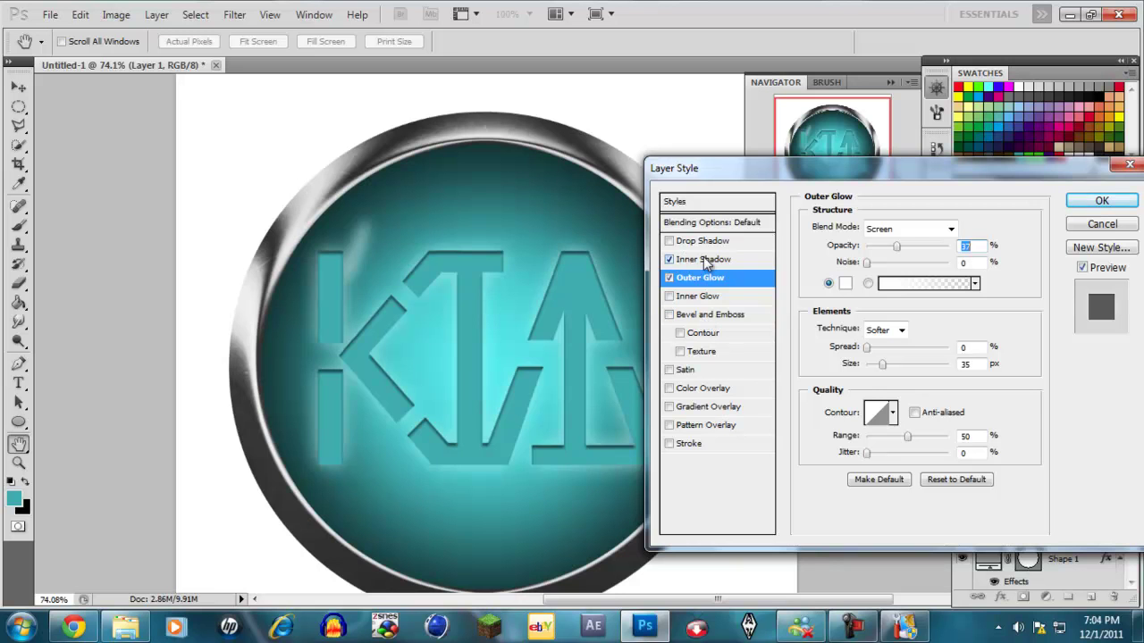
{"action": "left_click", "coordinate": [697, 297]}
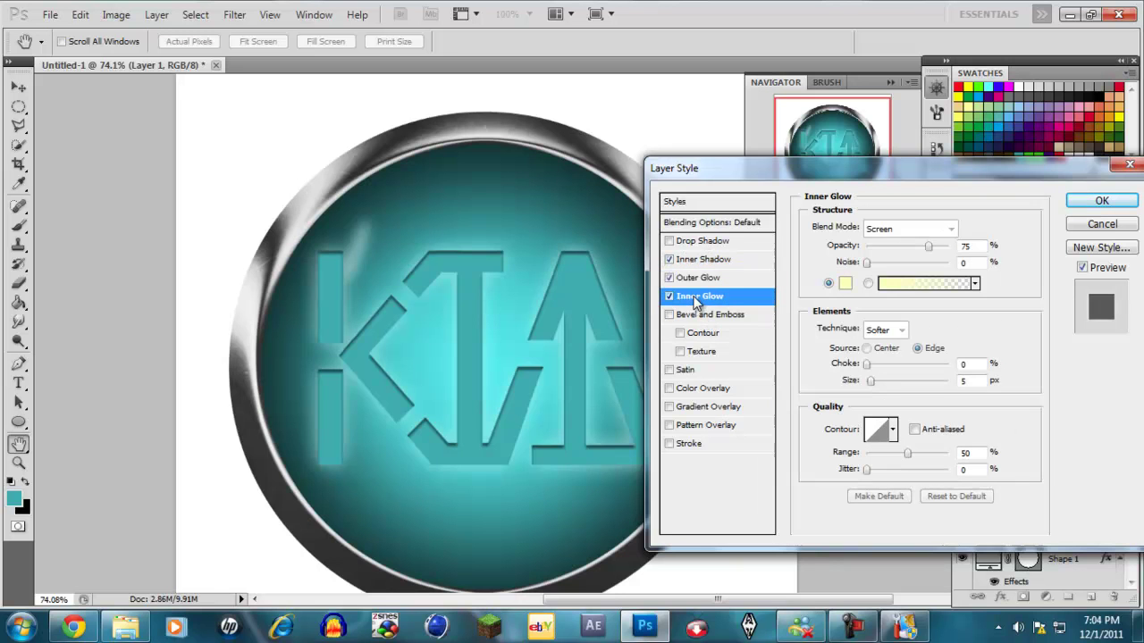
{"action": "left_click", "coordinate": [845, 283]}
{"action": "left_click", "coordinate": [35, 125]}
{"action": "left_click", "coordinate": [458, 116]}
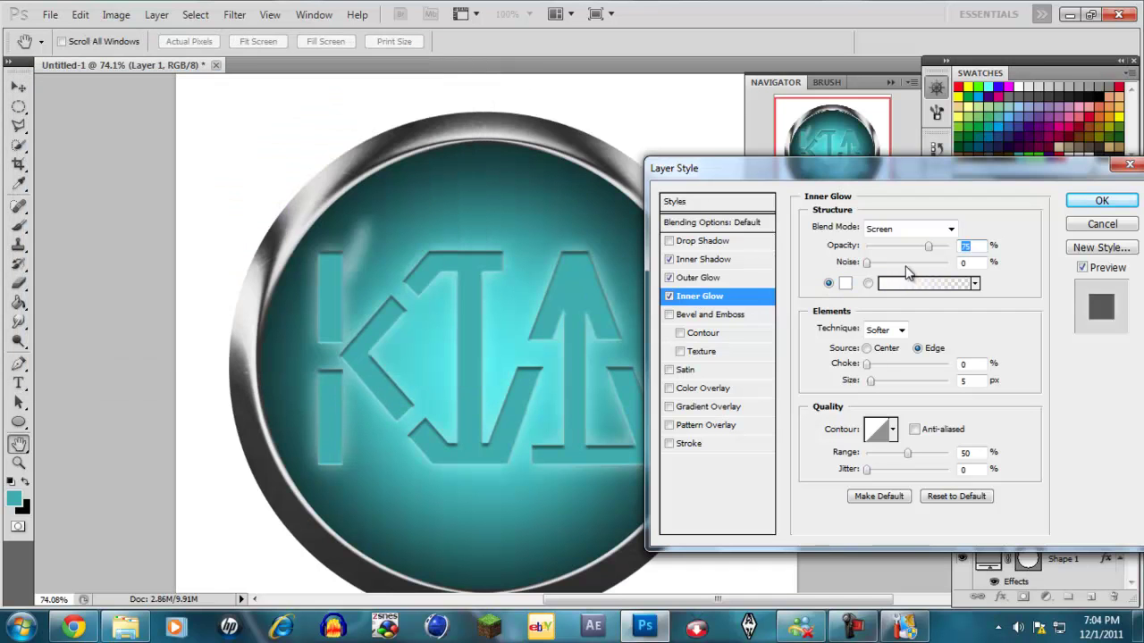
{"action": "left_click_drag", "start_coordinate": [869, 380], "coordinate": [881, 384]}
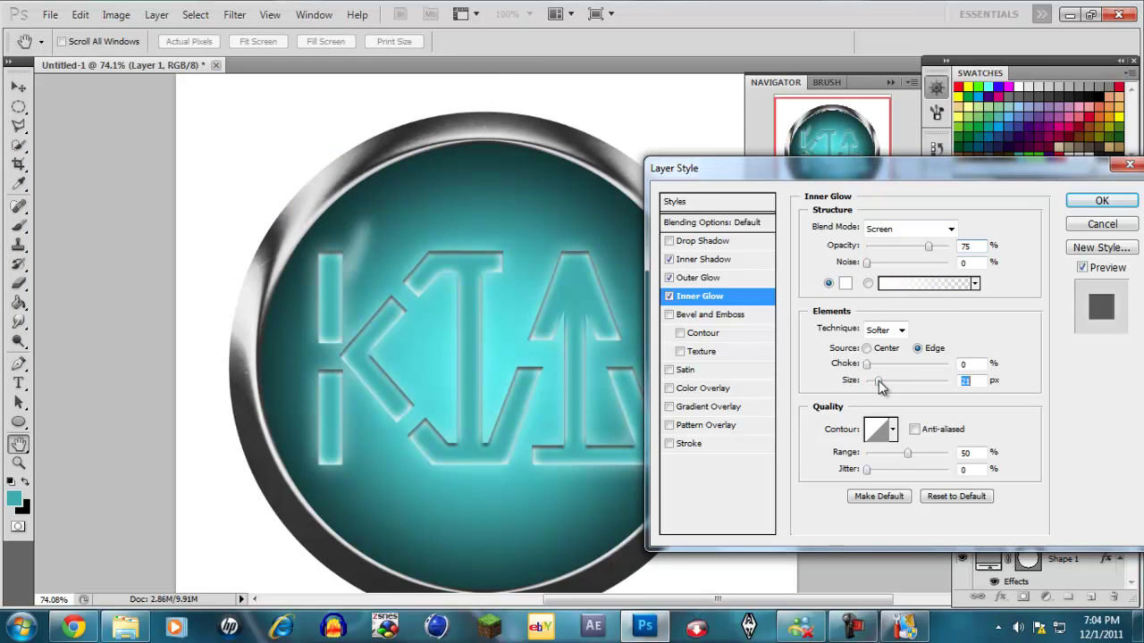
{"action": "left_click_drag", "start_coordinate": [915, 238], "coordinate": [885, 254]}
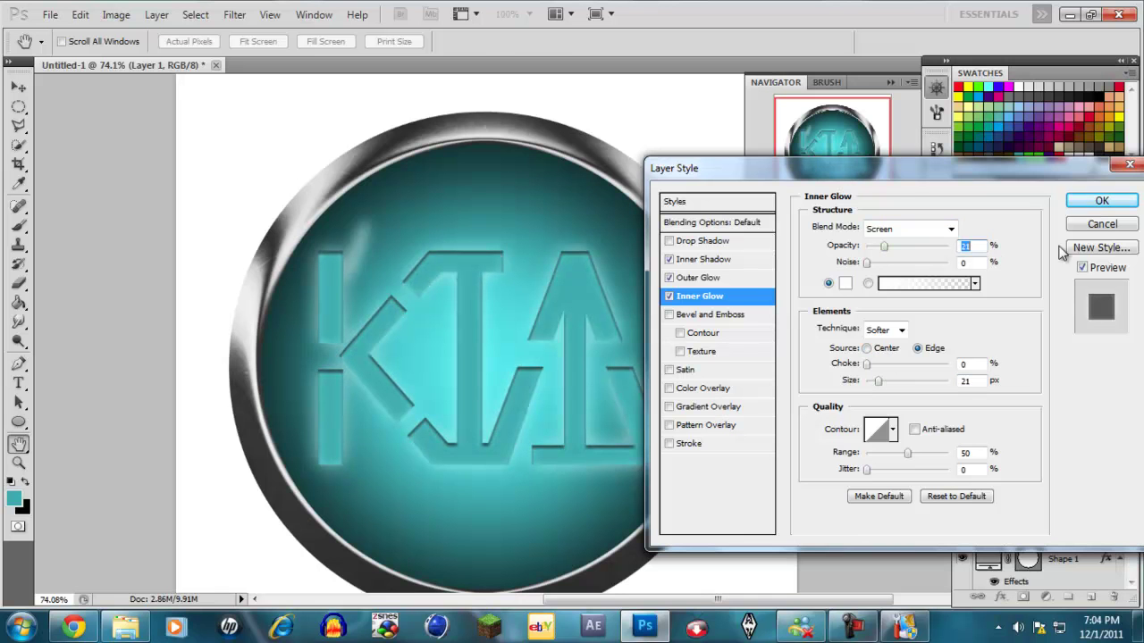
{"action": "left_click", "coordinate": [1101, 203]}
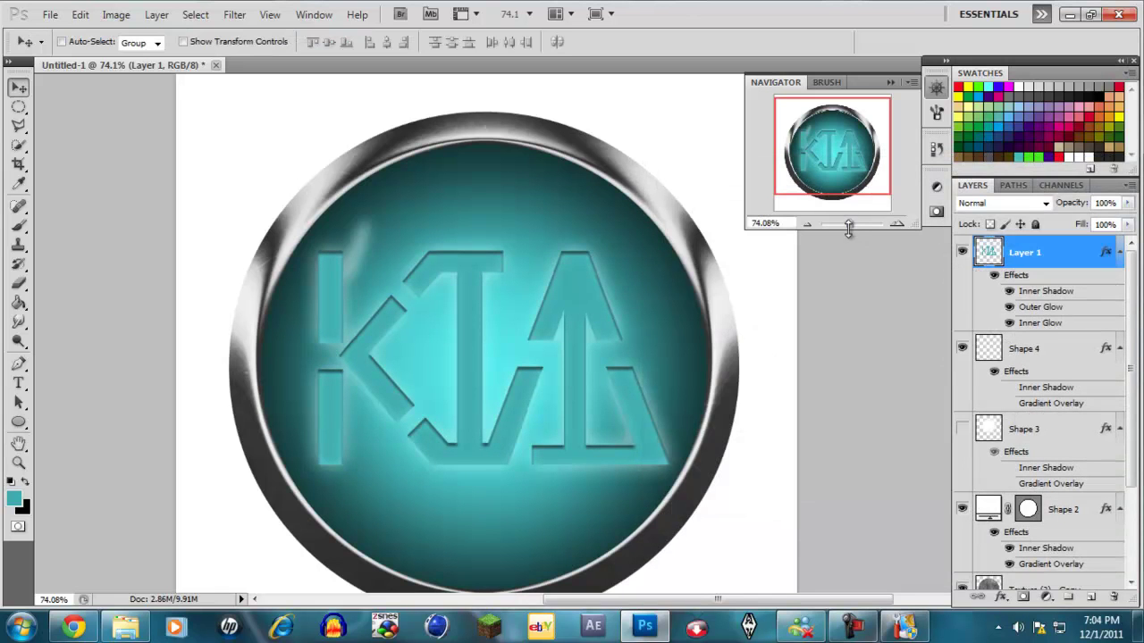
Examine the whole button, checking the metallic rim and the glowing logo at a smaller zoom.
{"action": "left_click_drag", "start_coordinate": [845, 220], "coordinate": [847, 217]}
{"action": "left_click", "coordinate": [850, 223]}
{"action": "left_click_drag", "start_coordinate": [851, 162], "coordinate": [883, 140]}
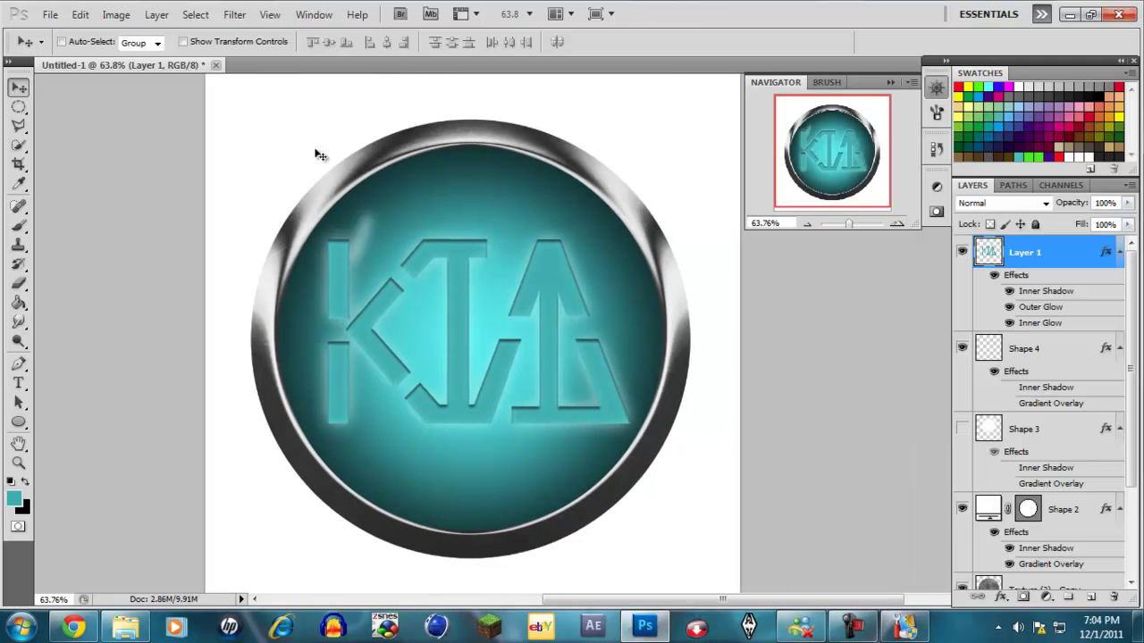
{"action": "scroll", "coordinate": [669, 357], "scroll_direction": "down", "scroll_amount": 1}
{"action": "scroll", "coordinate": [666, 358], "scroll_direction": "up", "scroll_amount": 2}
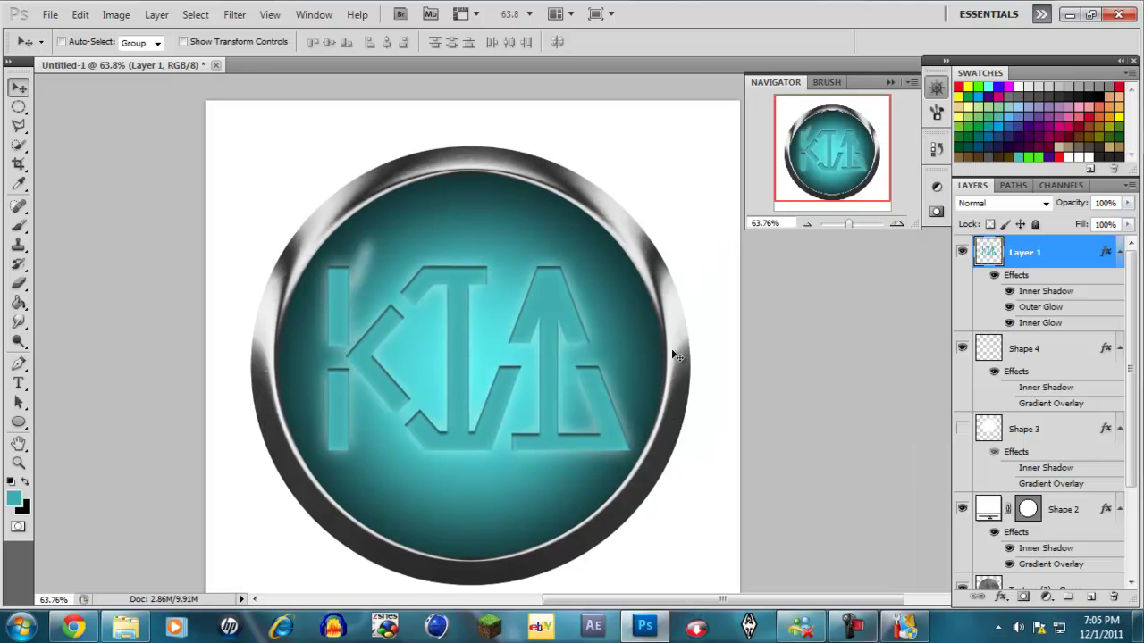
{"action": "scroll", "coordinate": [657, 246], "scroll_direction": "down", "scroll_amount": 3}
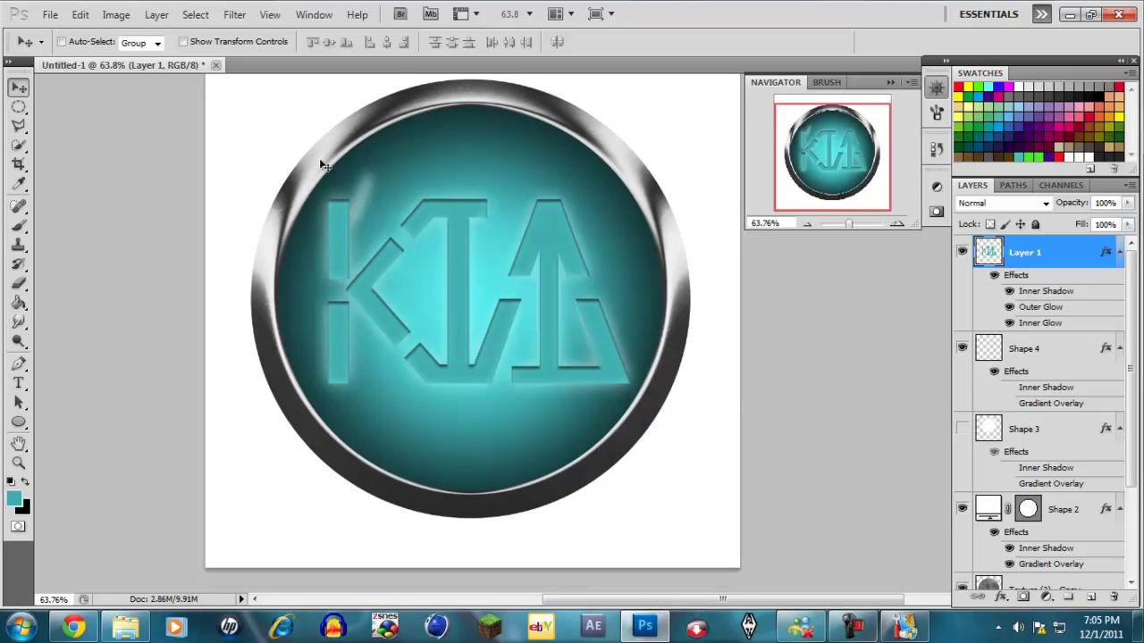
{"action": "scroll", "coordinate": [736, 363], "scroll_direction": "up", "scroll_amount": 3}
{"action": "scroll", "coordinate": [357, 289], "scroll_direction": "down", "scroll_amount": 3}
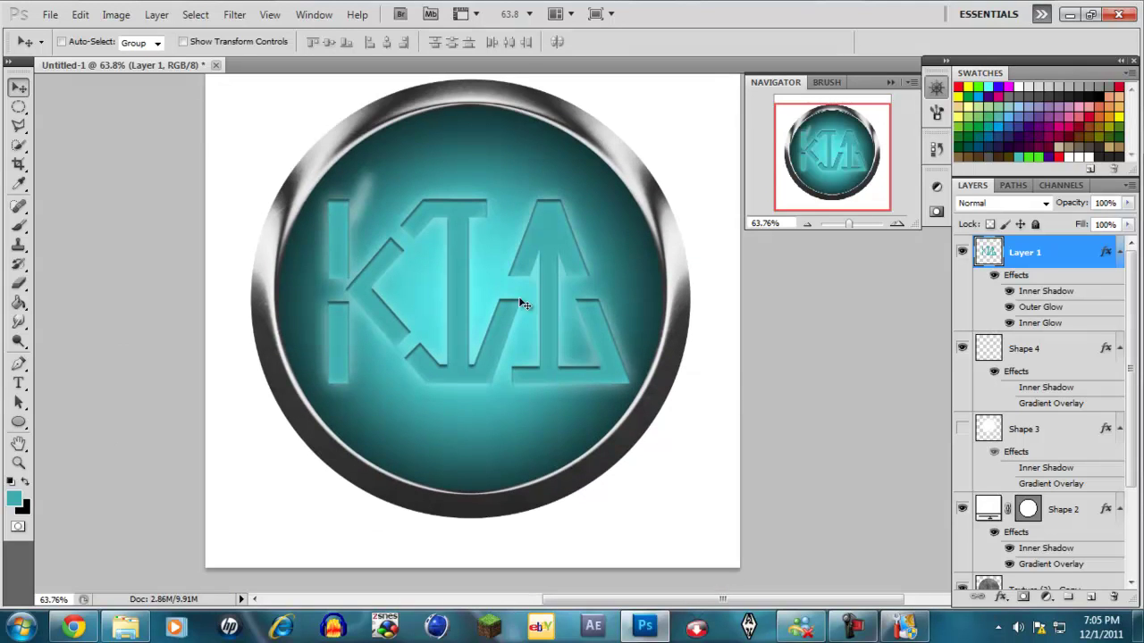